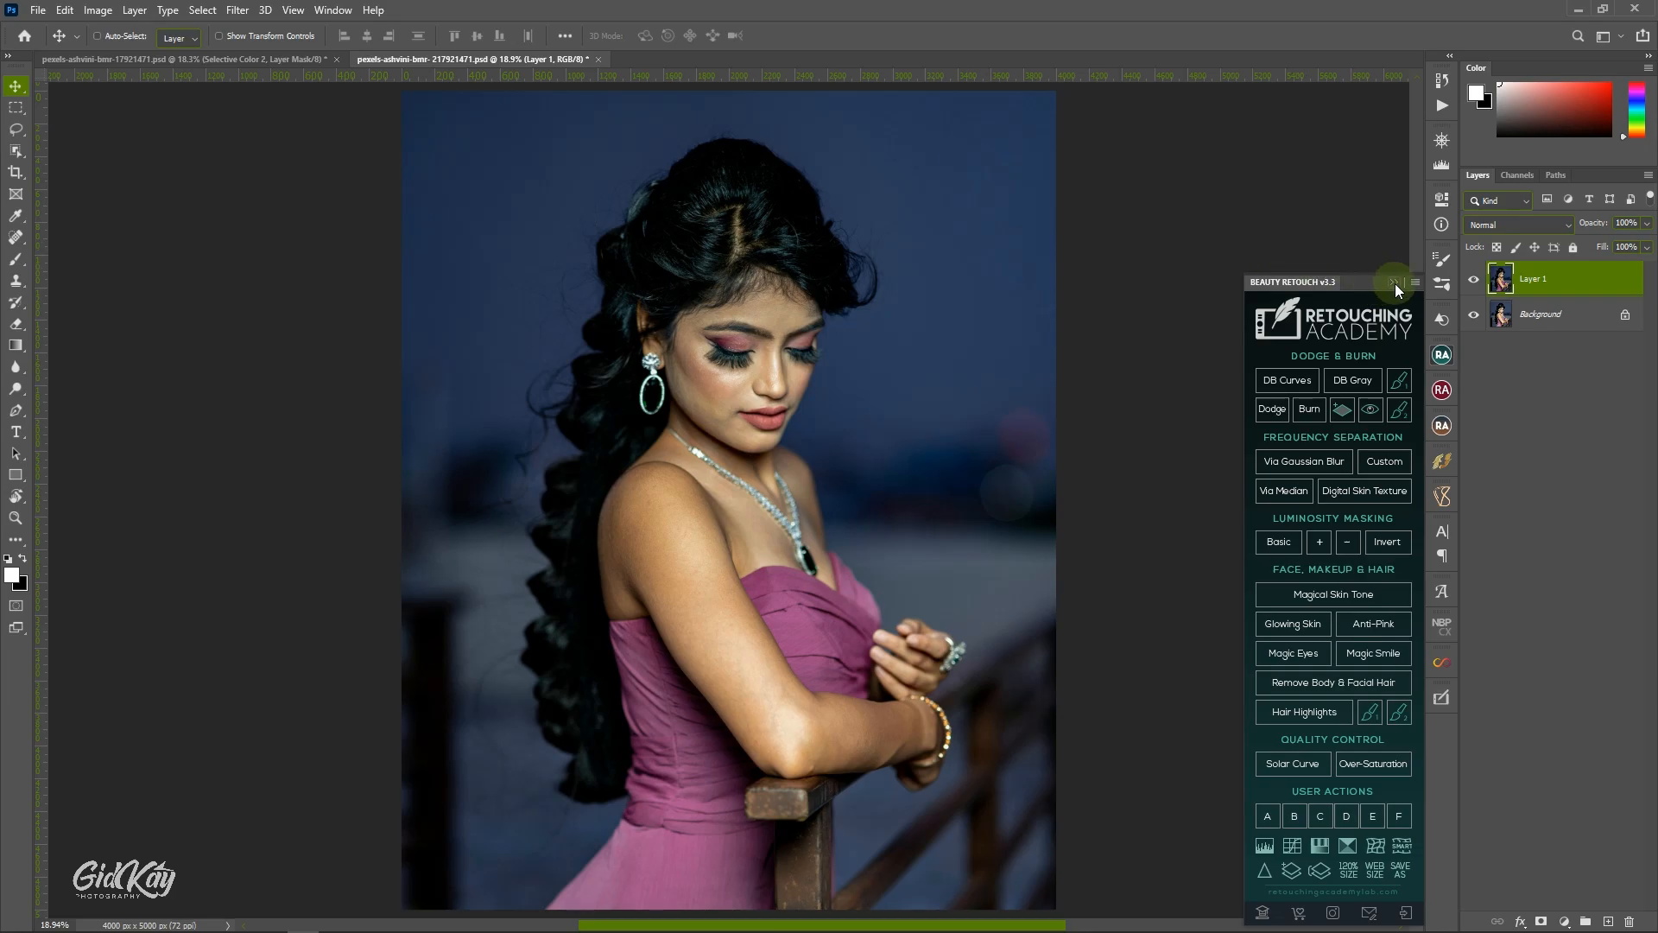
# Reopen the BEAUTY RETOUCH v3 extension panel after collapsing it.
pyautogui.click(1394, 282)
pyautogui.click(333, 9)
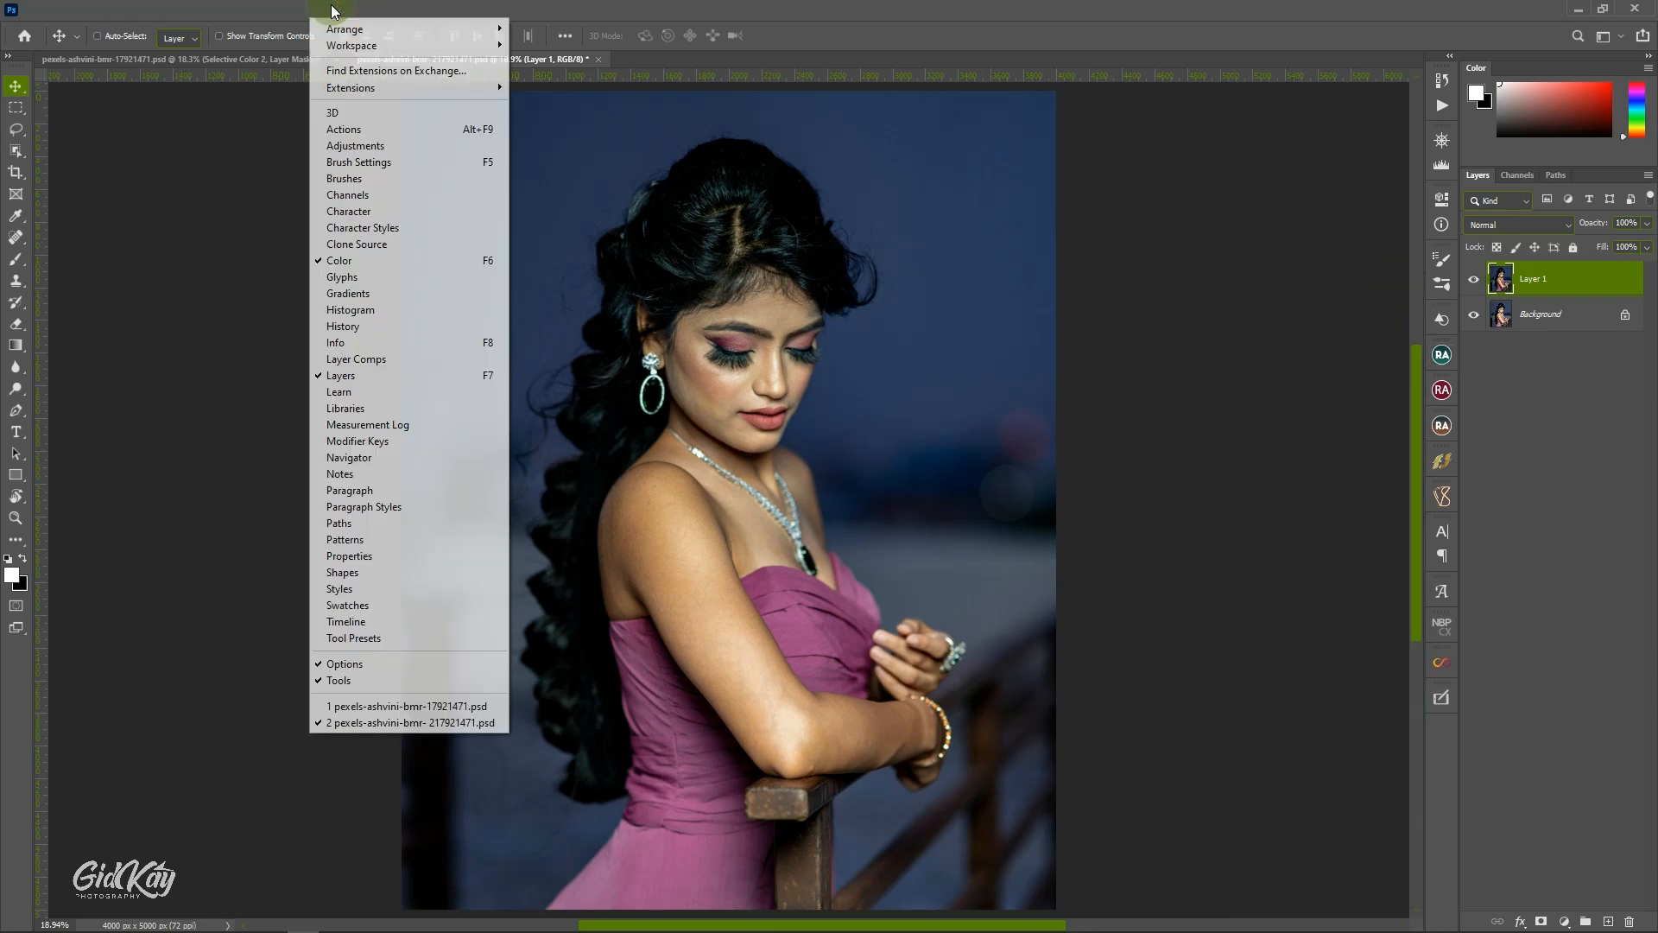
pyautogui.moveTo(397, 88)
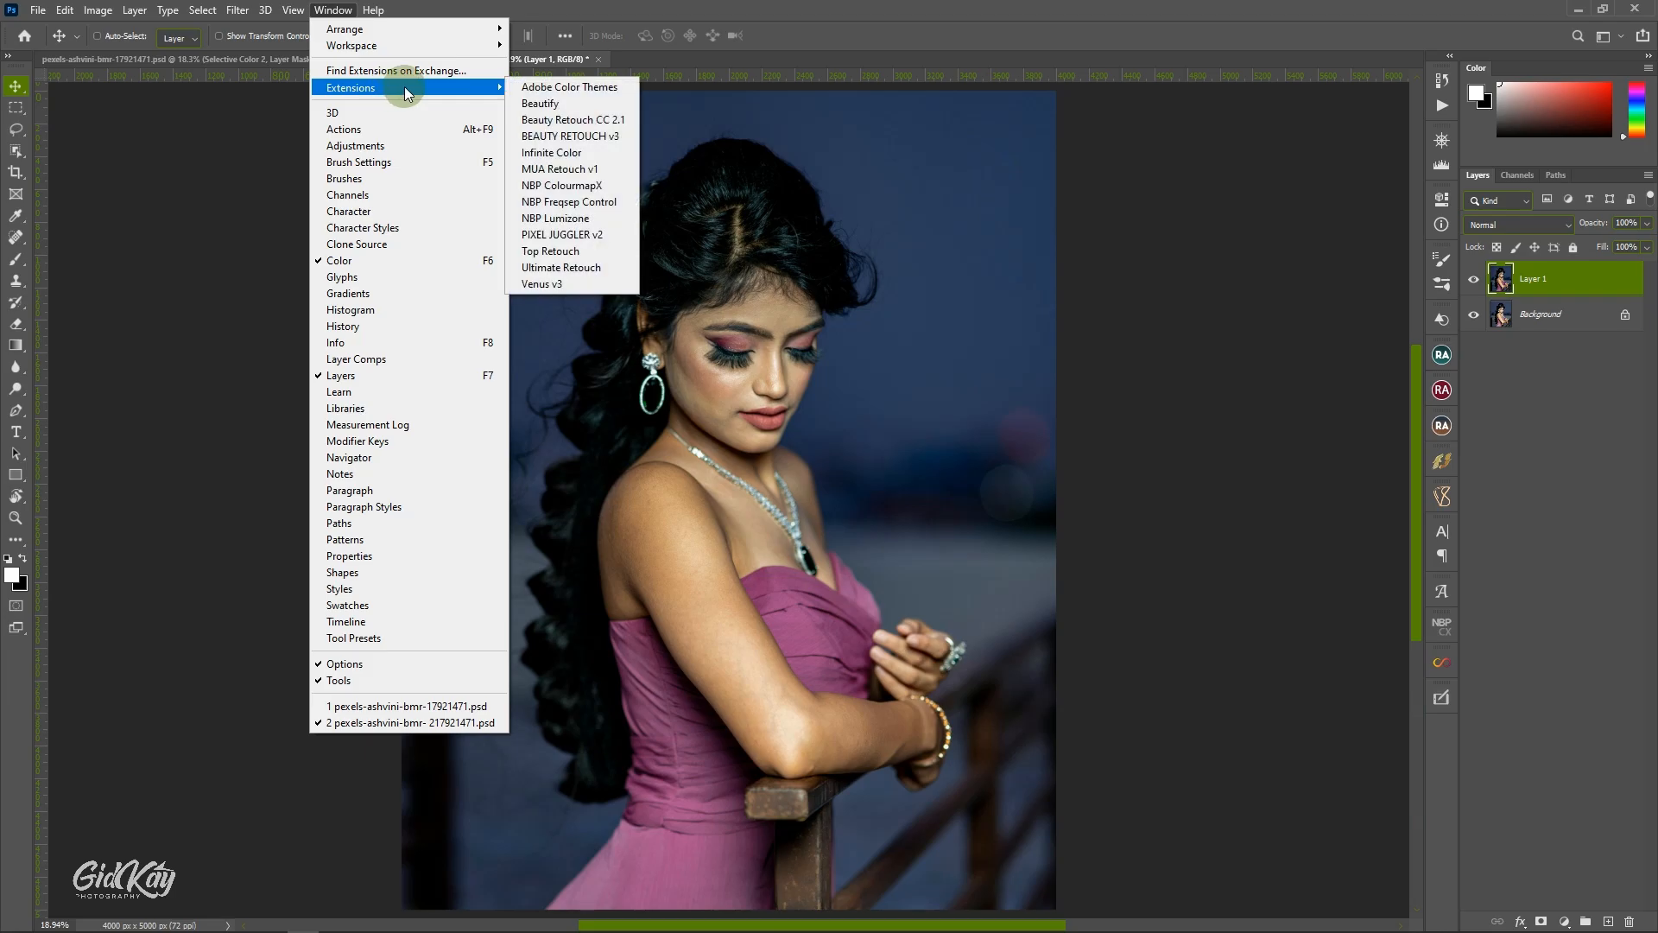
pyautogui.click(585, 136)
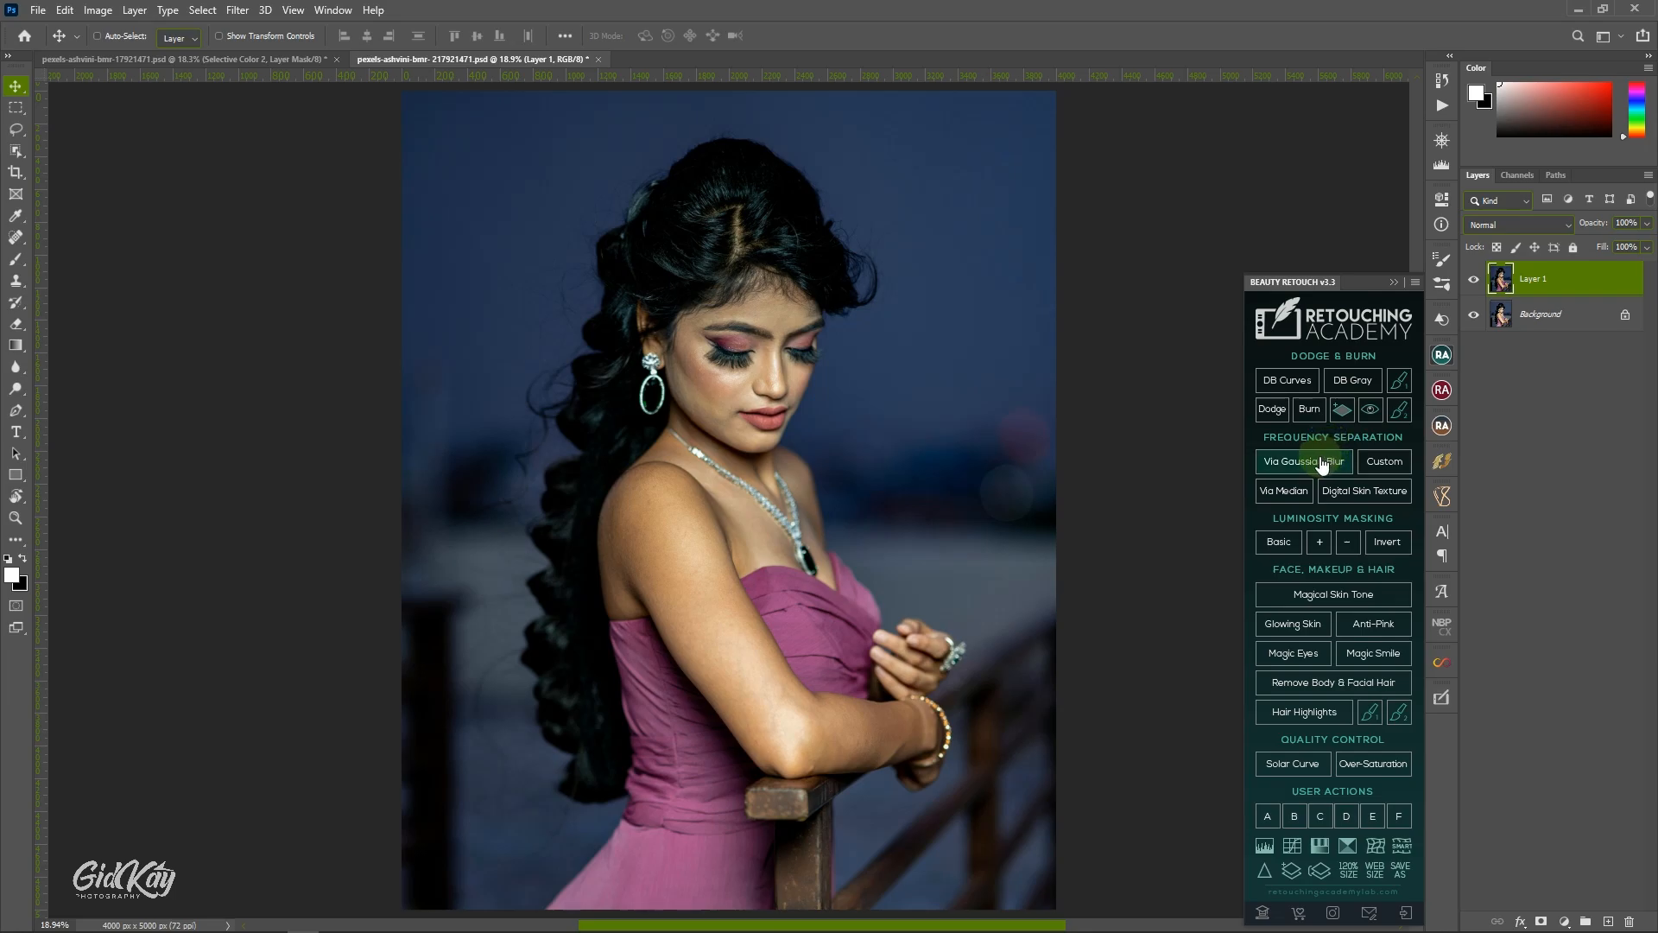
# Compare the portrait with and without Layer 1, both as a whole and close up on the face.
pyautogui.click(1474, 280)
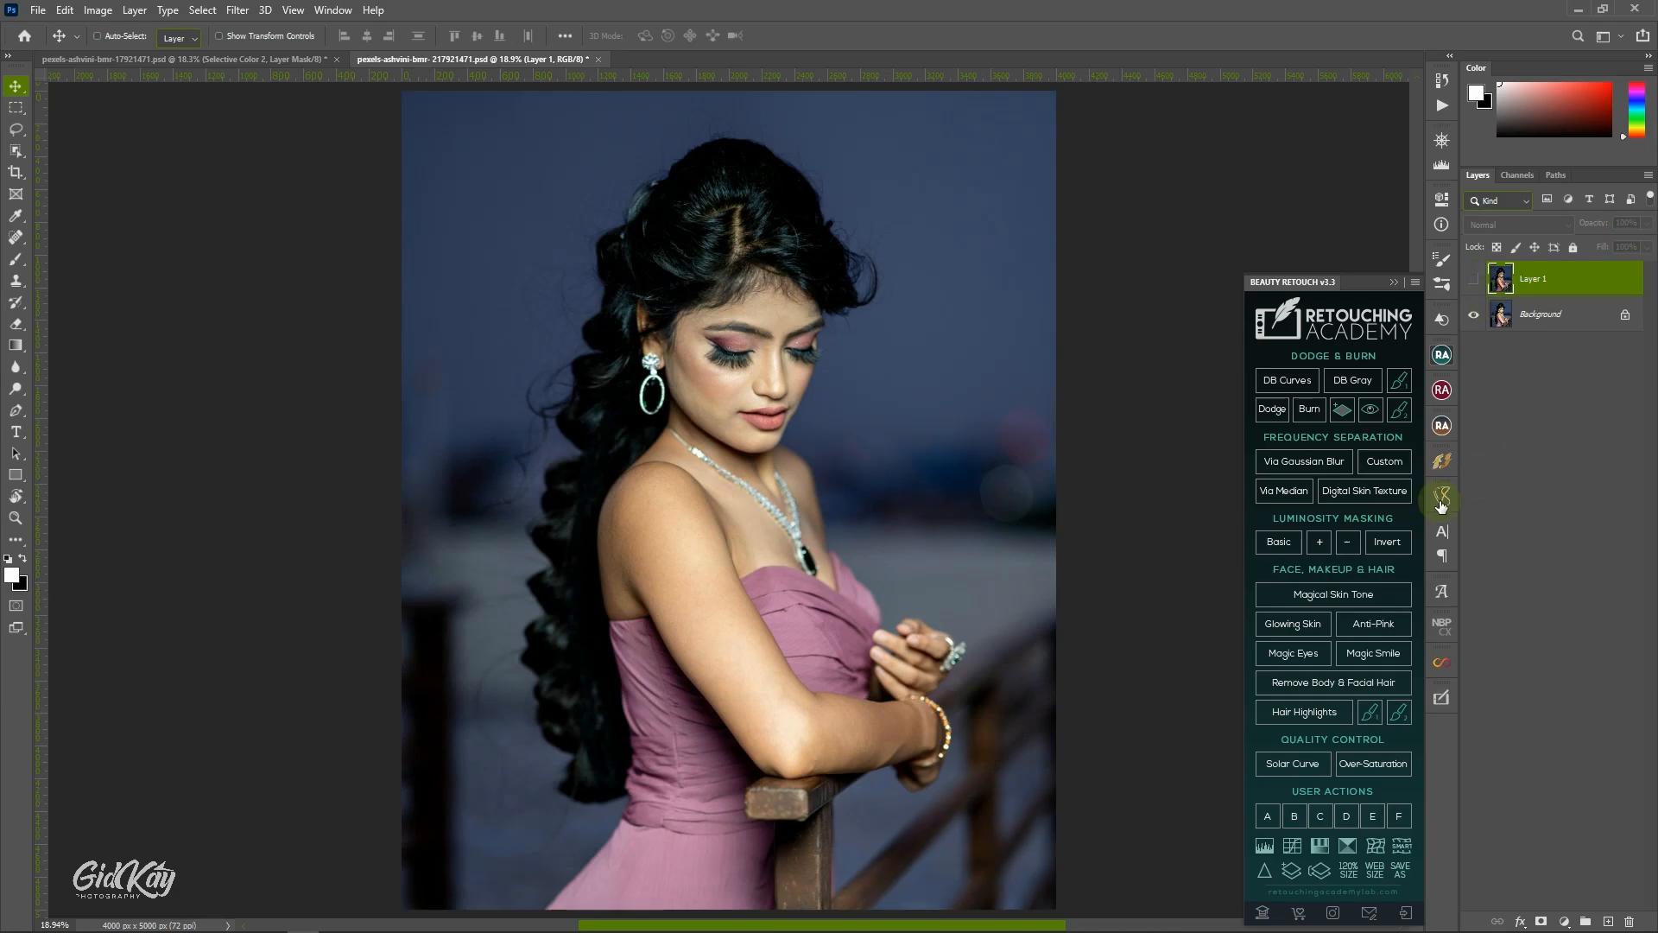
pyautogui.click(1122, 250)
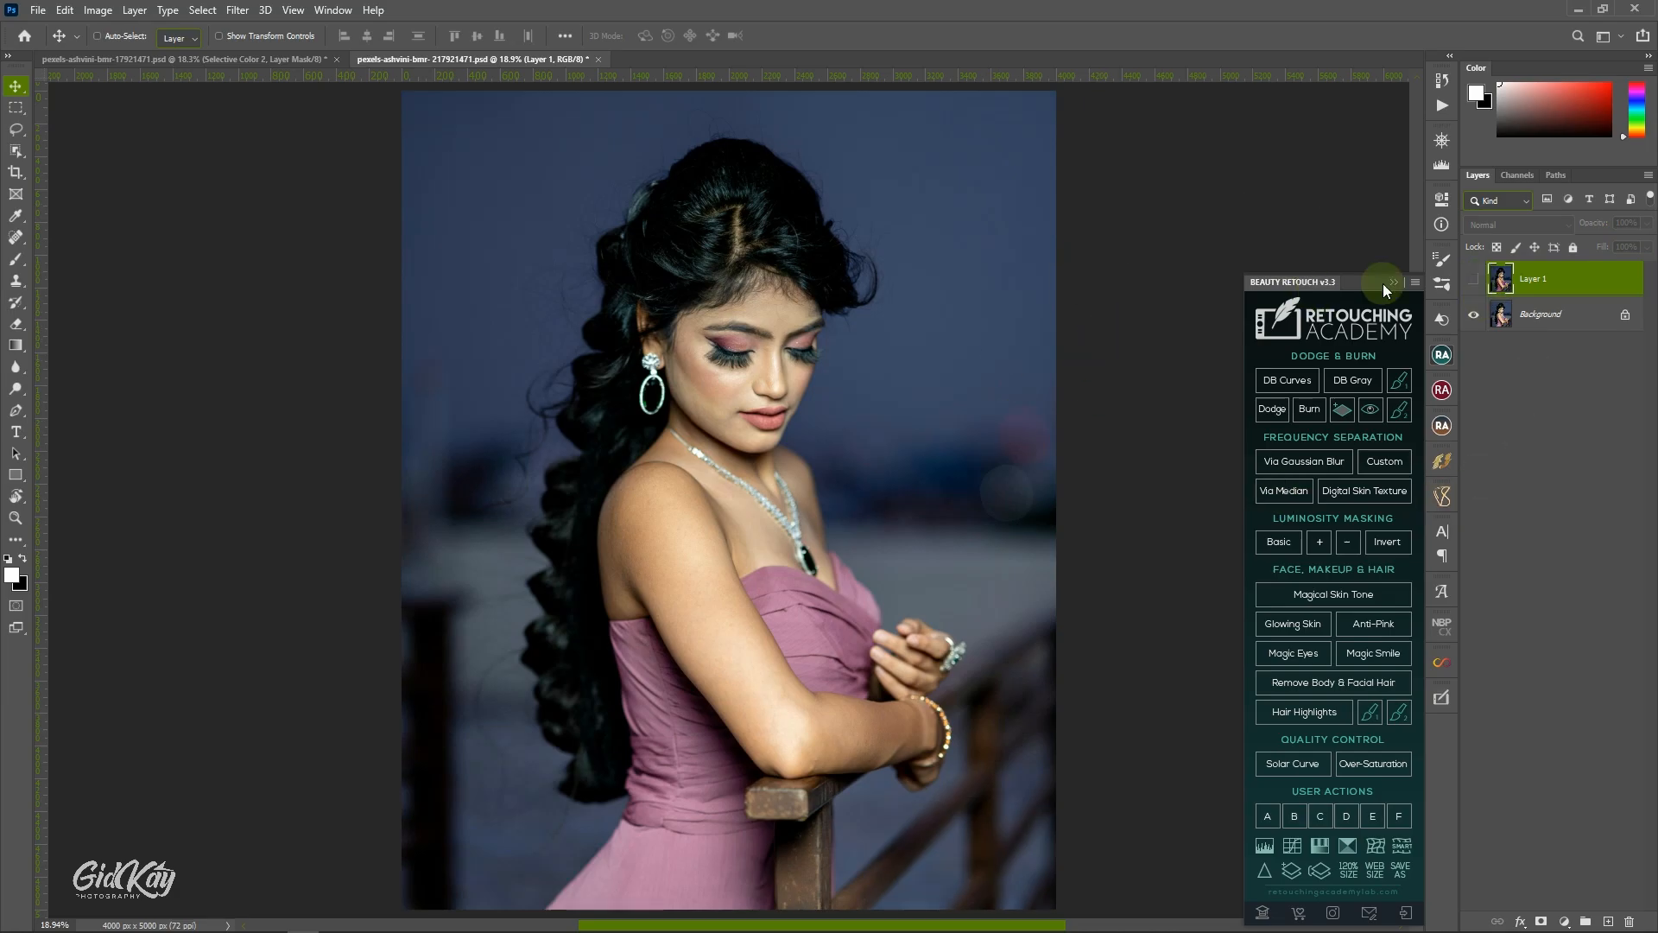
pyautogui.click(1474, 281)
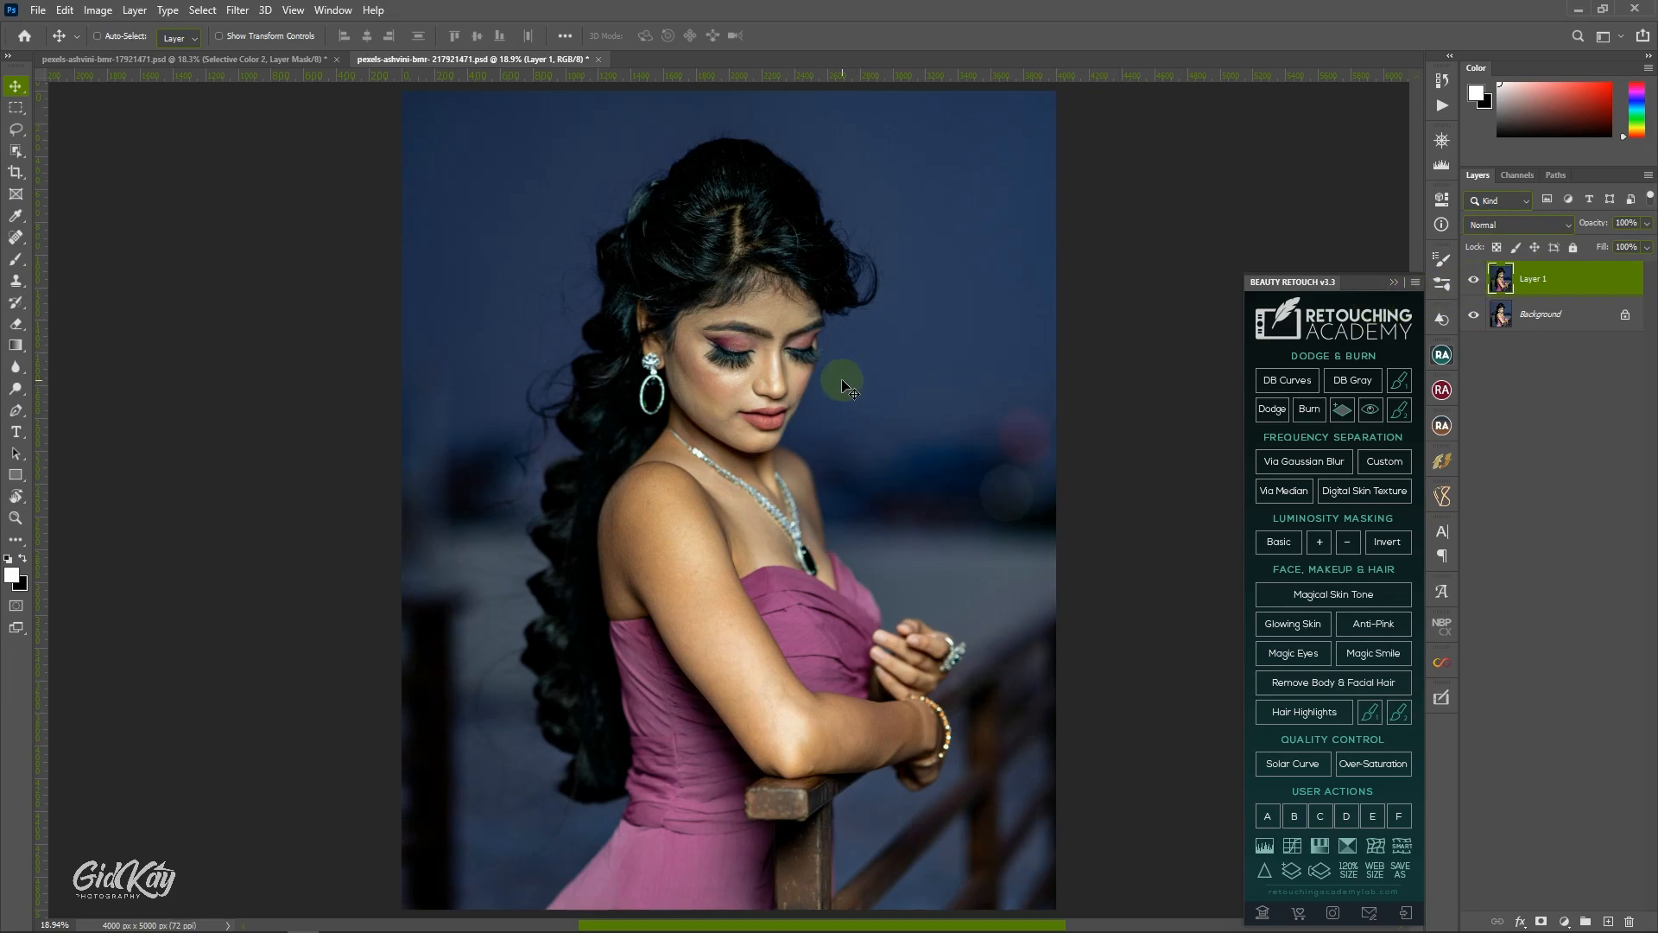
pyautogui.scroll(2, 756, 333)
pyautogui.scroll(3, 782, 323)
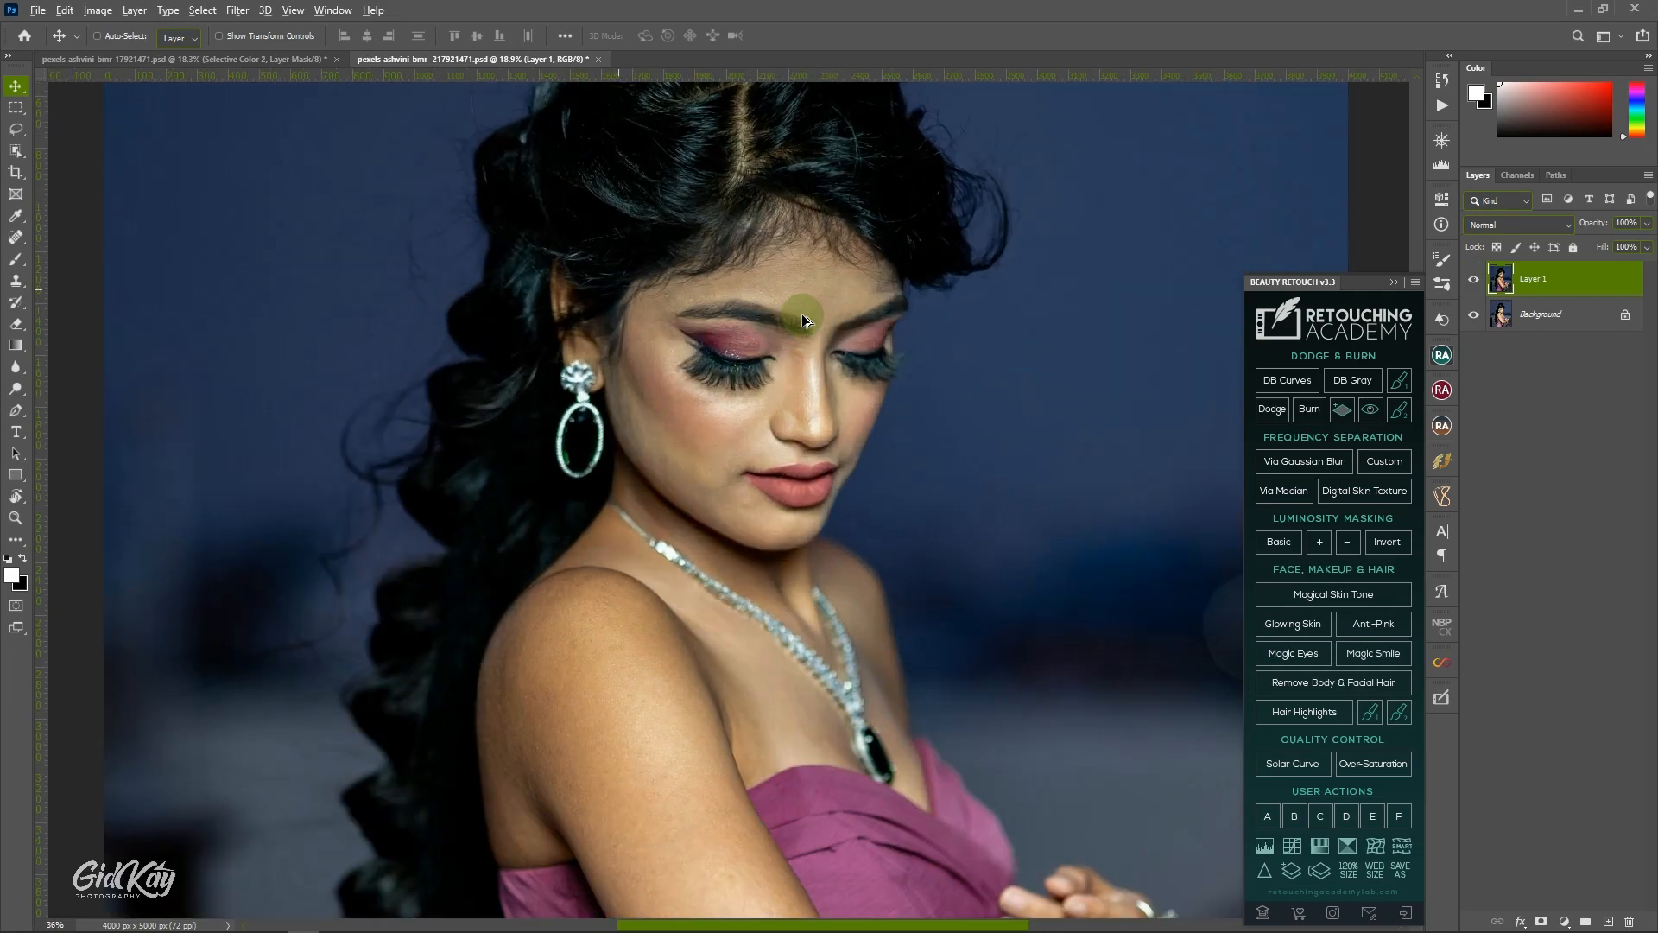
pyautogui.click(1474, 279)
pyautogui.click(1474, 280)
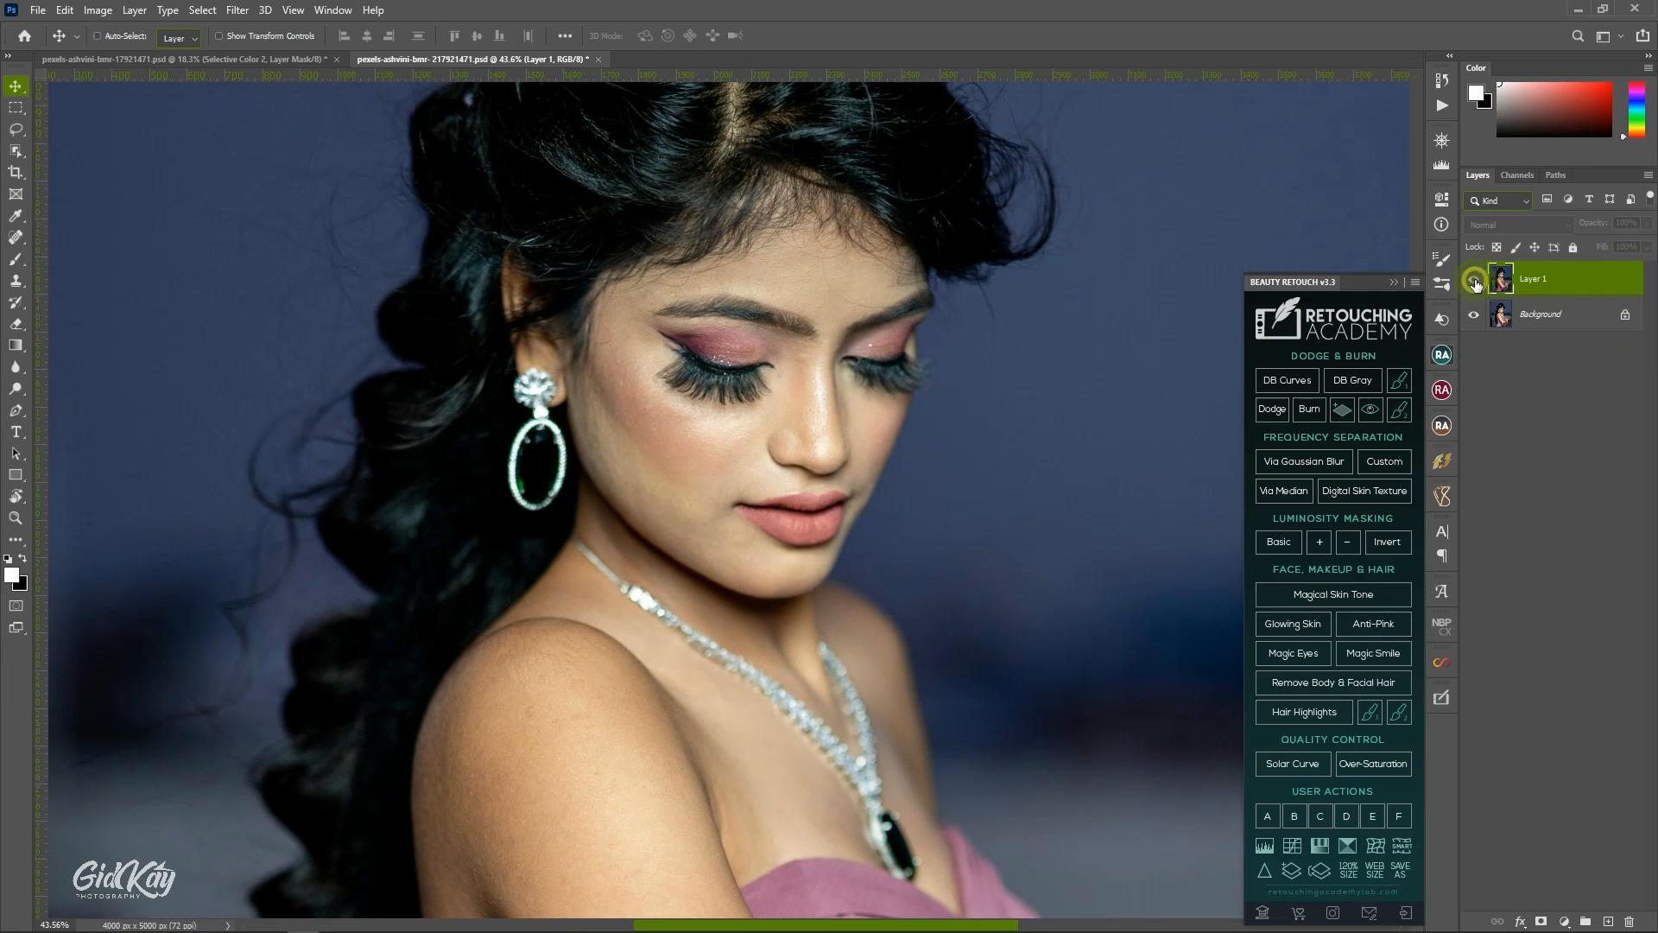
pyautogui.click(1474, 279)
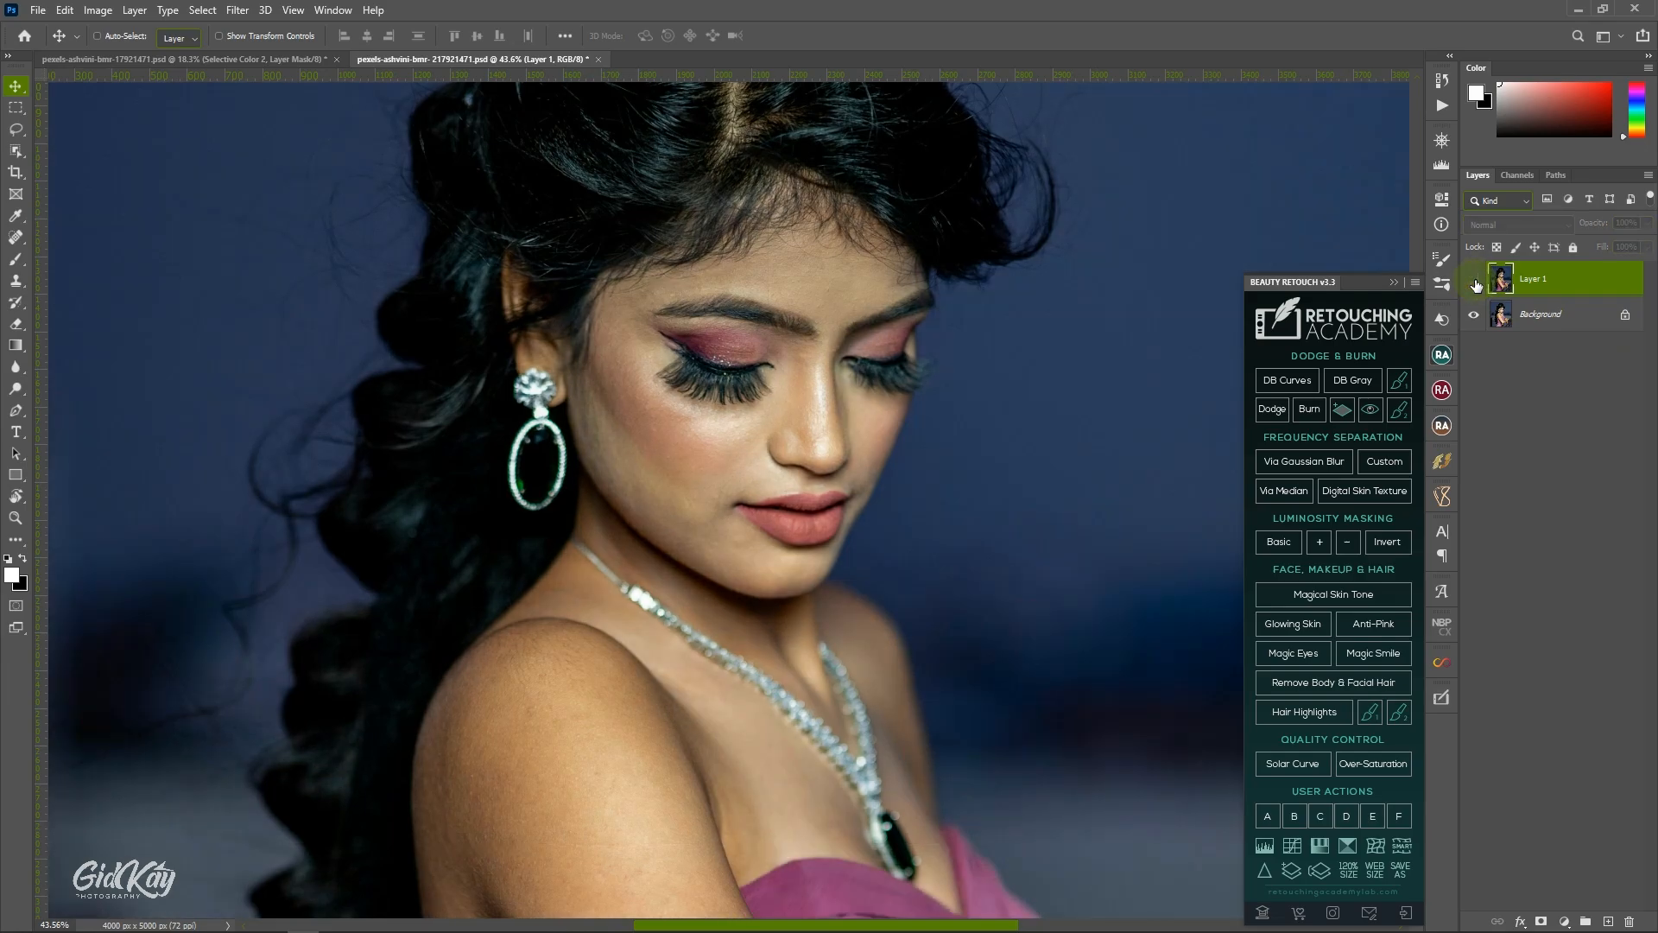
pyautogui.click(1474, 281)
pyautogui.hotkey('ctrl', '0')
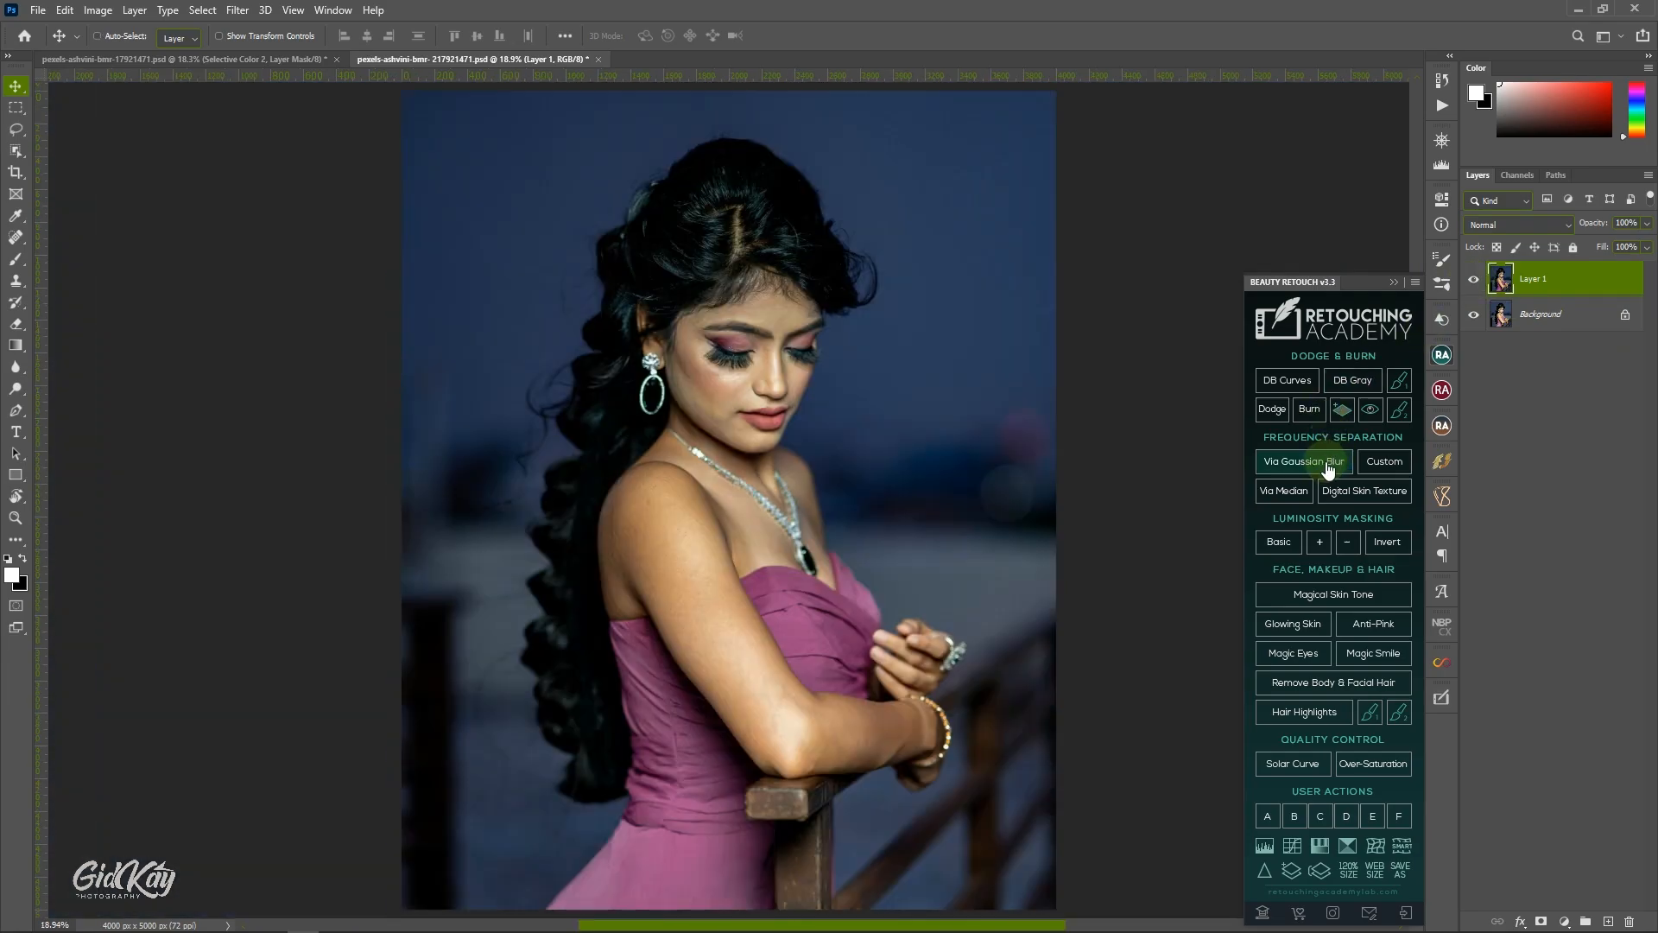
# Run the Beauty Retouch frequency separation via Gaussian Blur with a blur radius of 5 pixels.
pyautogui.click(1333, 463)
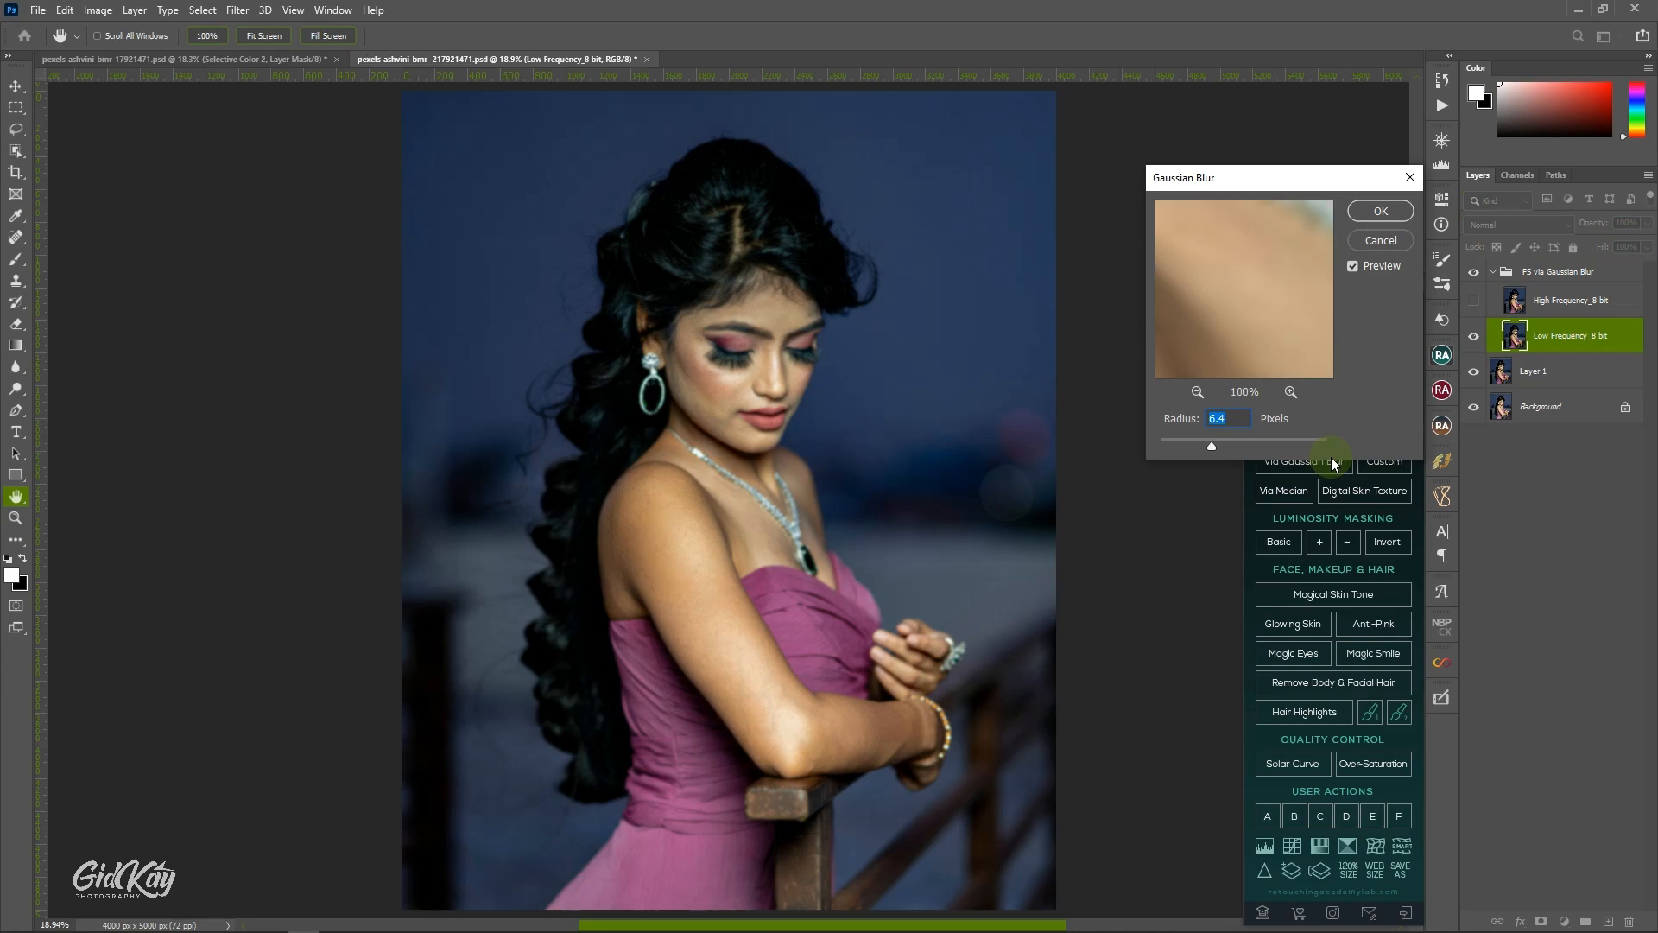
pyautogui.click(1197, 392)
pyautogui.click(1198, 392)
pyautogui.click(1198, 392)
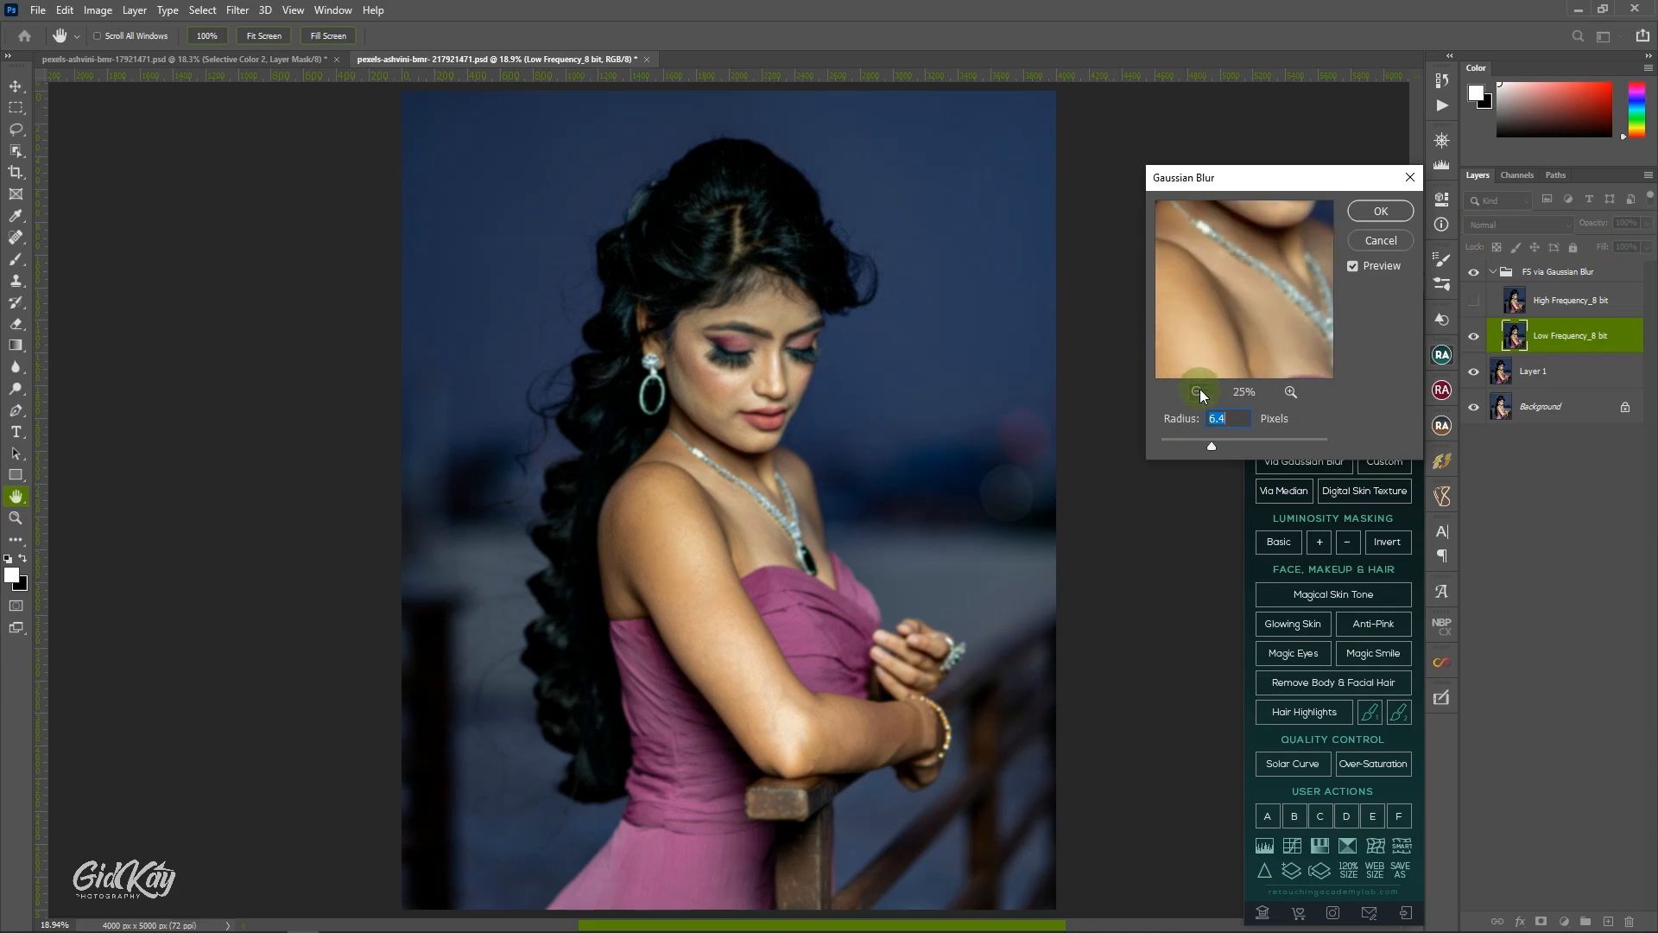
pyautogui.click(1198, 392)
pyautogui.click(1197, 392)
pyautogui.moveTo(1272, 295); pyautogui.dragTo(1279, 370)
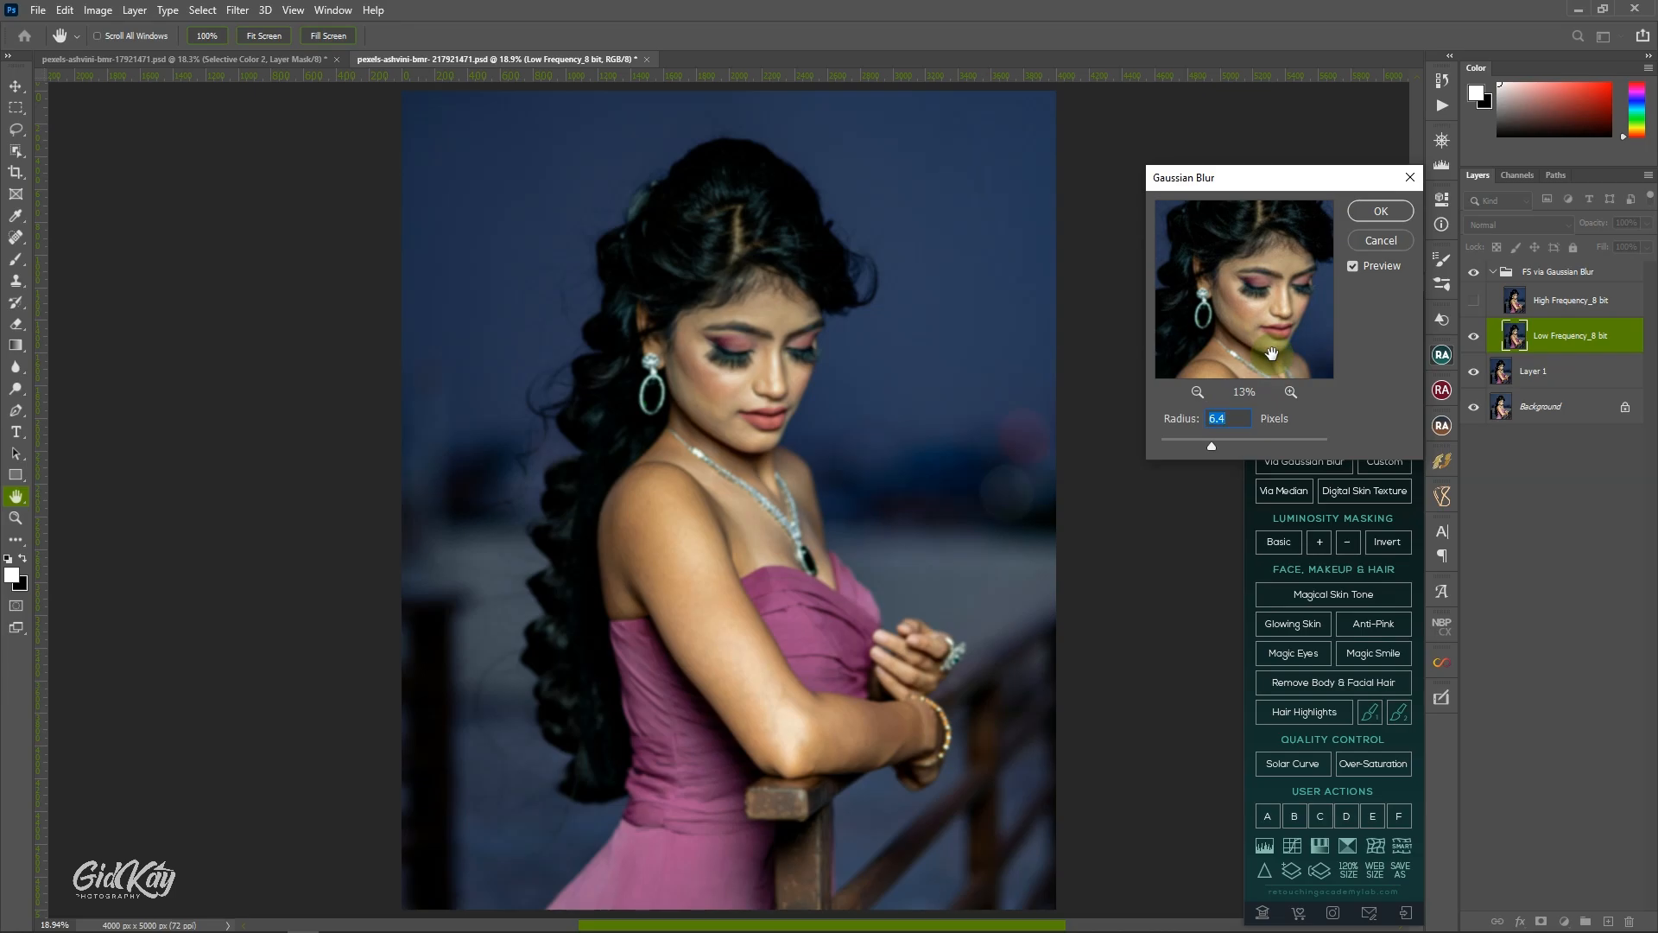
pyautogui.write('5')
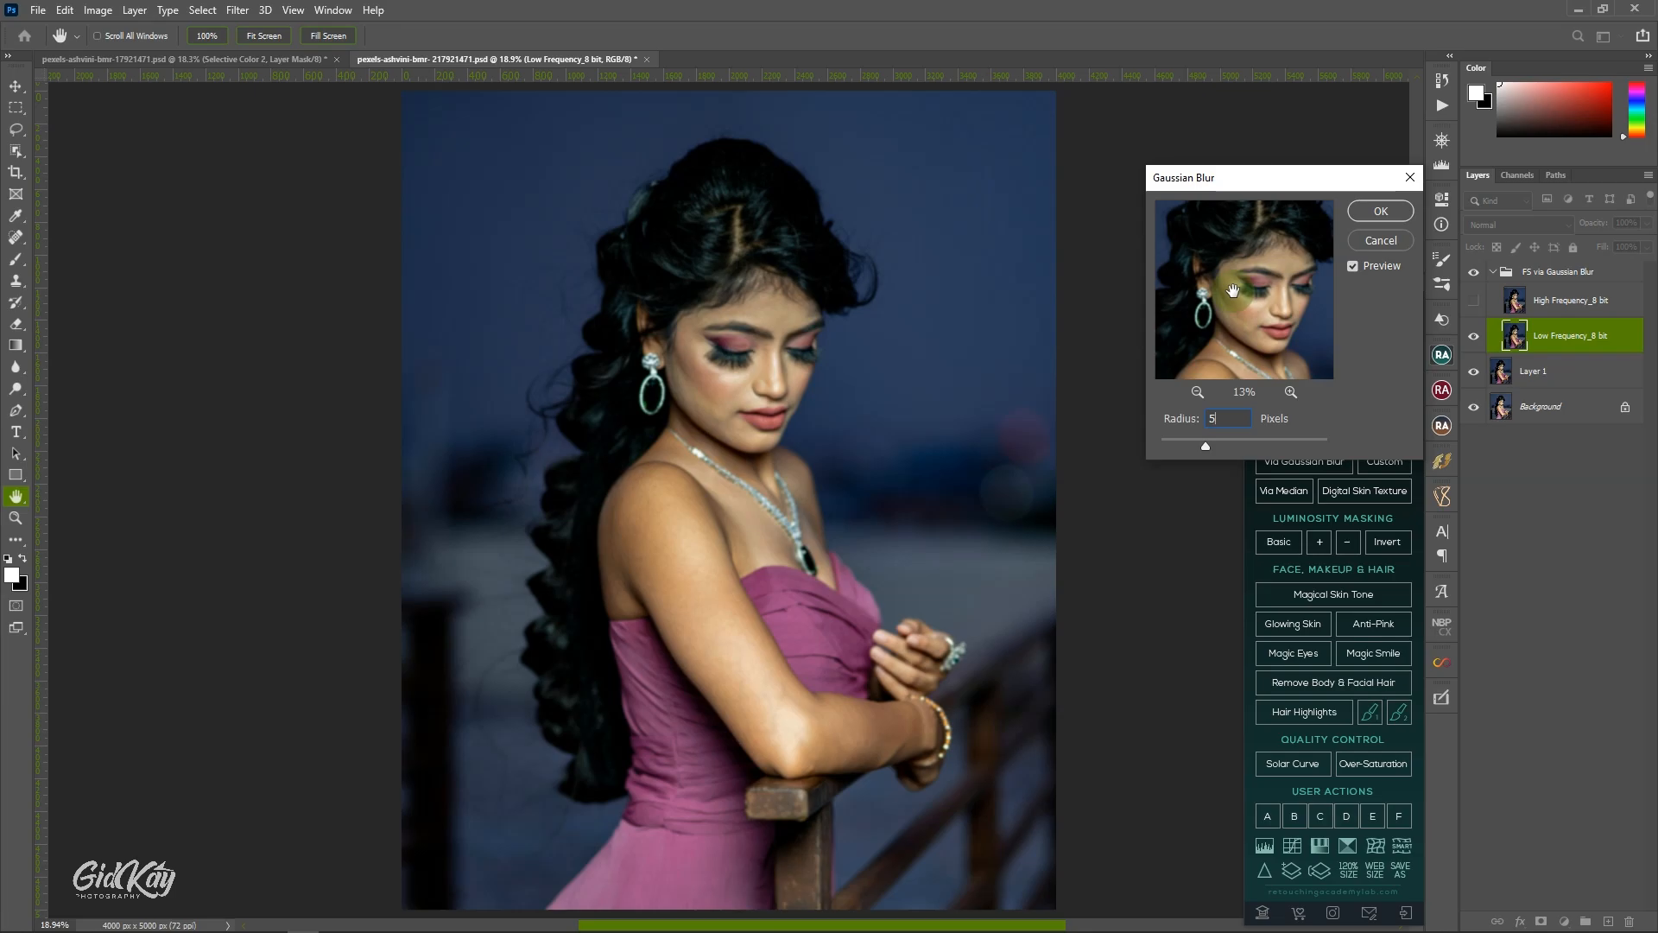
pyautogui.click(1379, 216)
pyautogui.click(1379, 215)
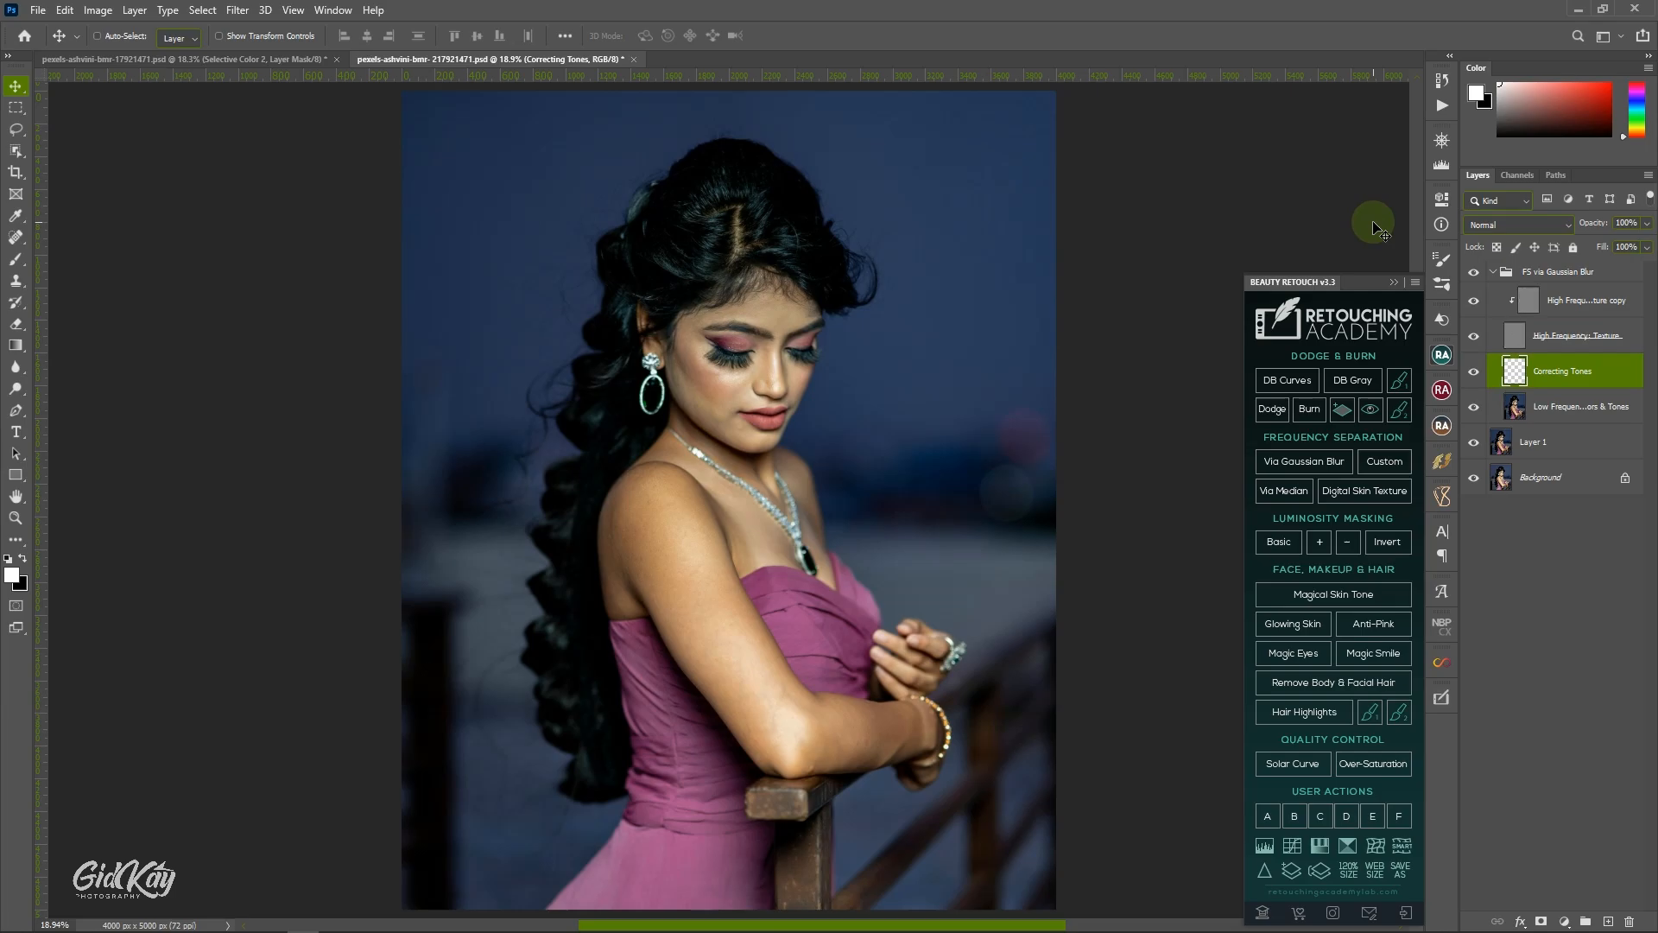
# Look through the list of saved retouching actions, then bring back the Beauty Retouch panel.
pyautogui.click(1443, 105)
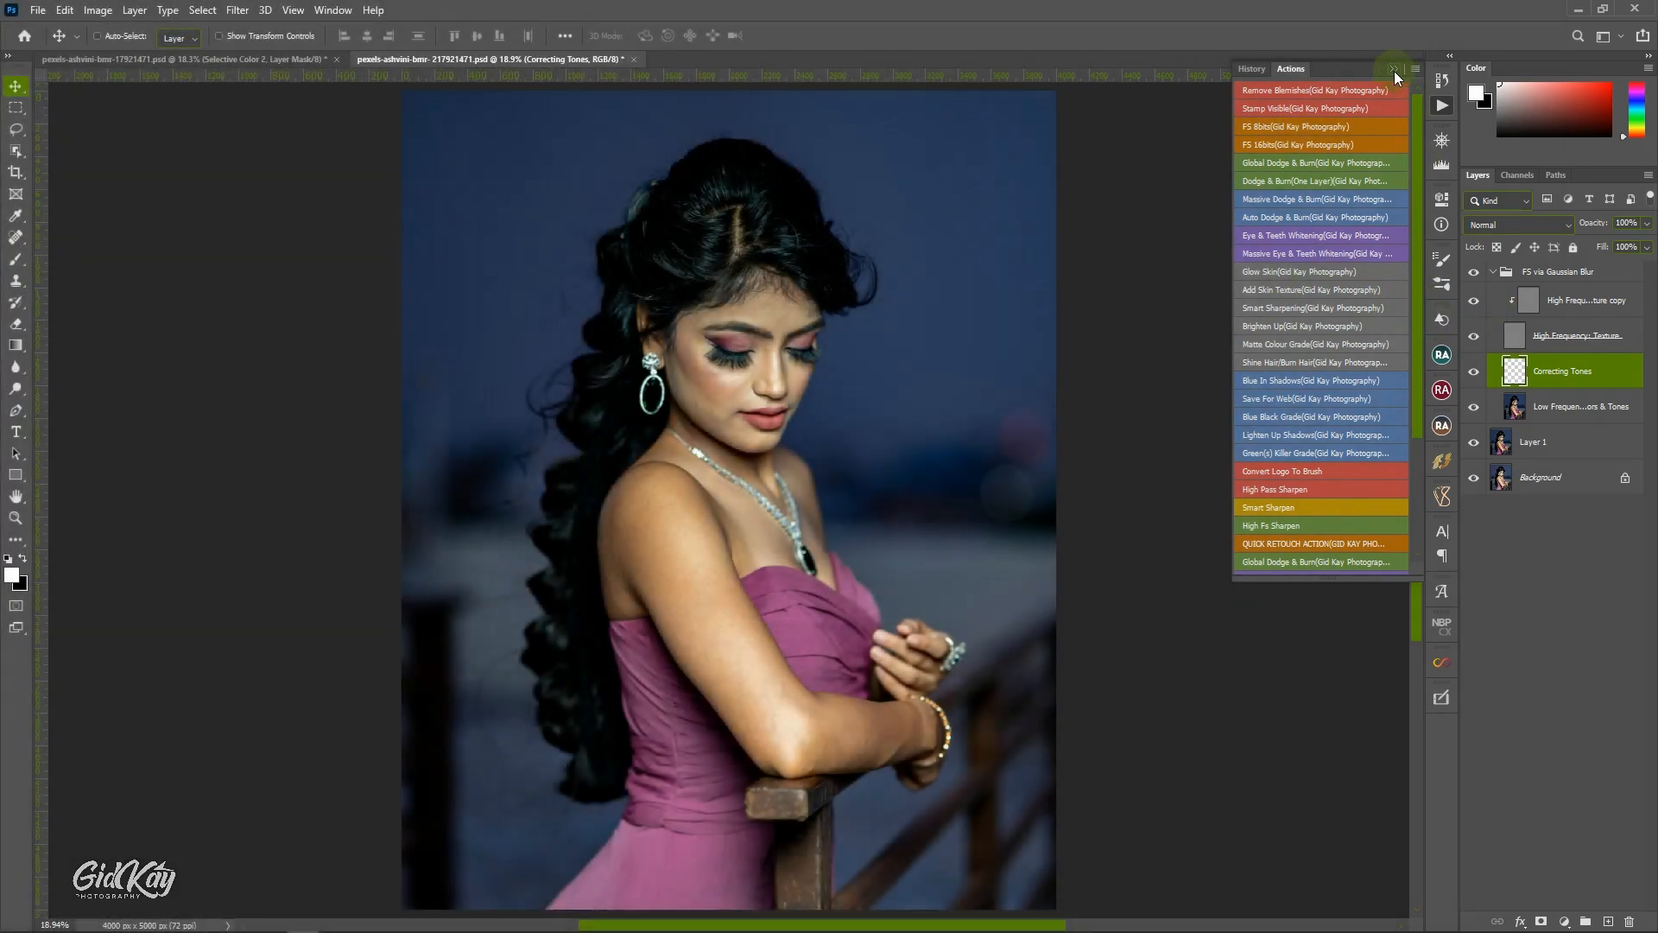
pyautogui.click(1394, 70)
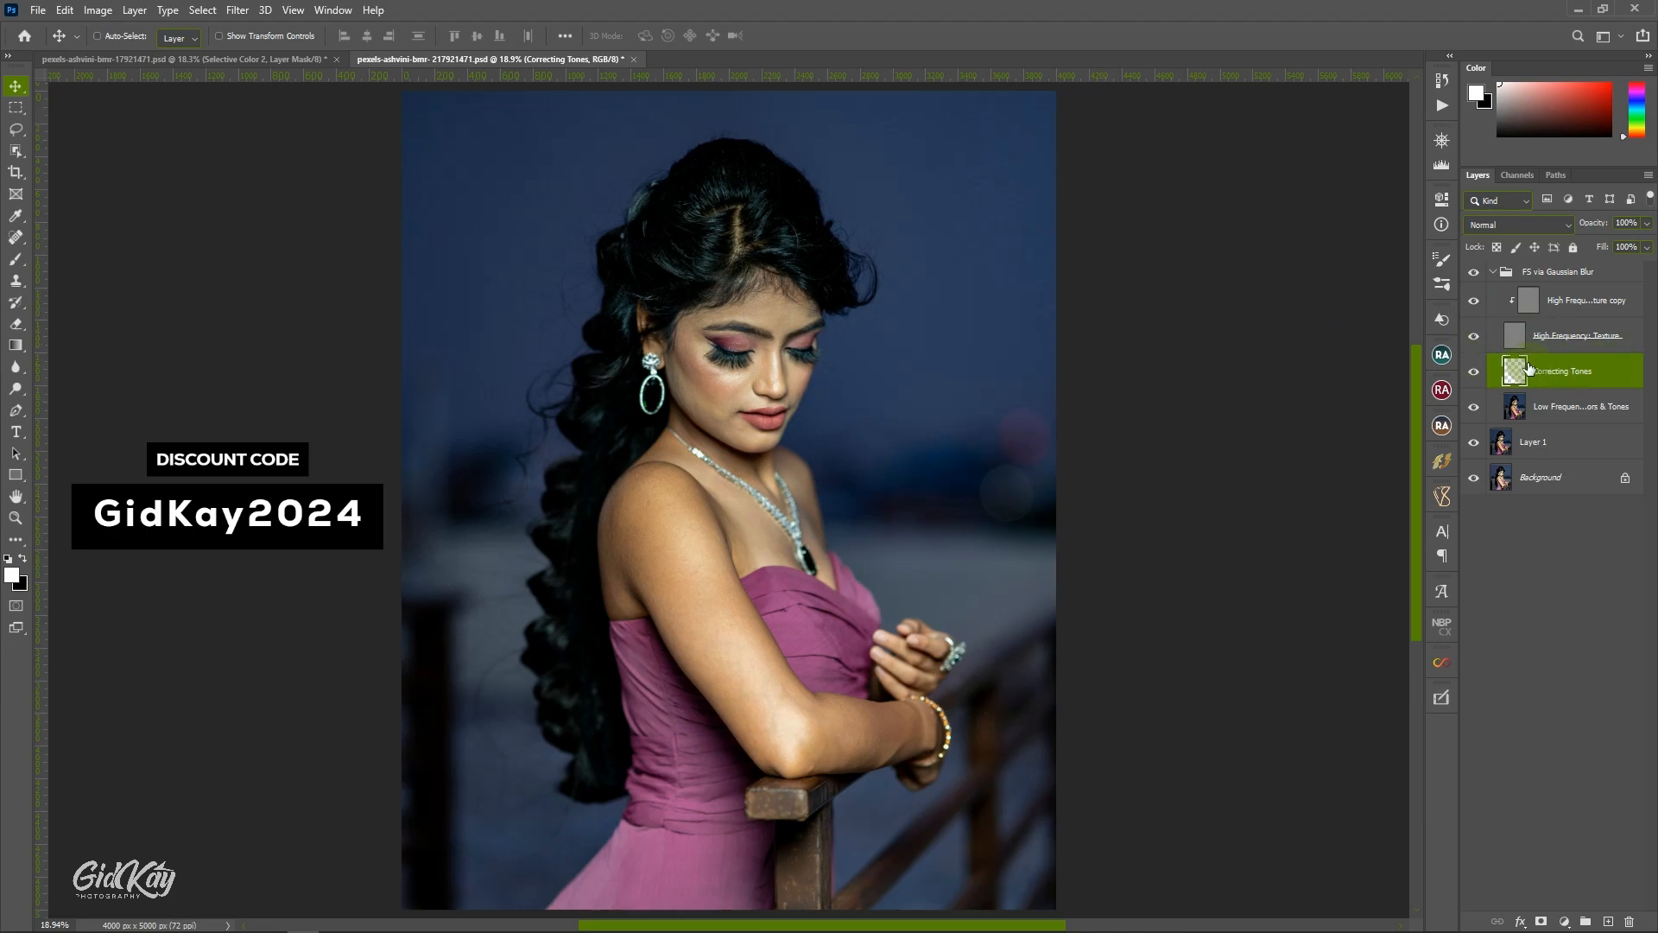
pyautogui.click(1441, 354)
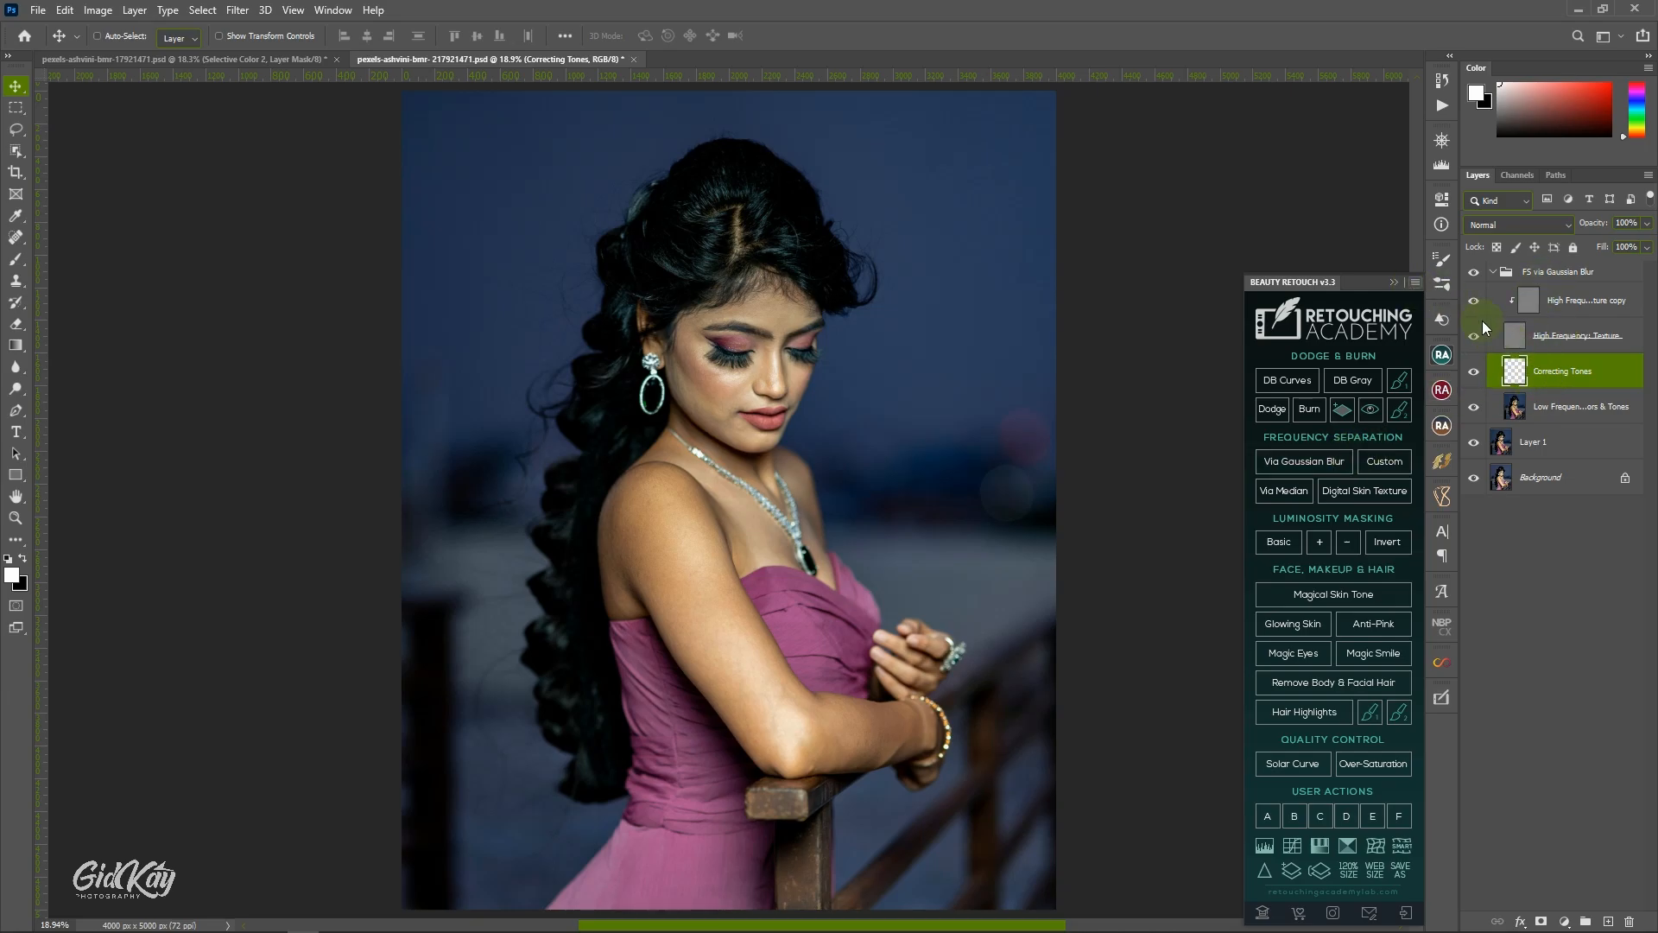
# Make the Correcting Tones layer active and set up the Mixer Brush Tool with a cleaned brush.
pyautogui.click(1540, 408)
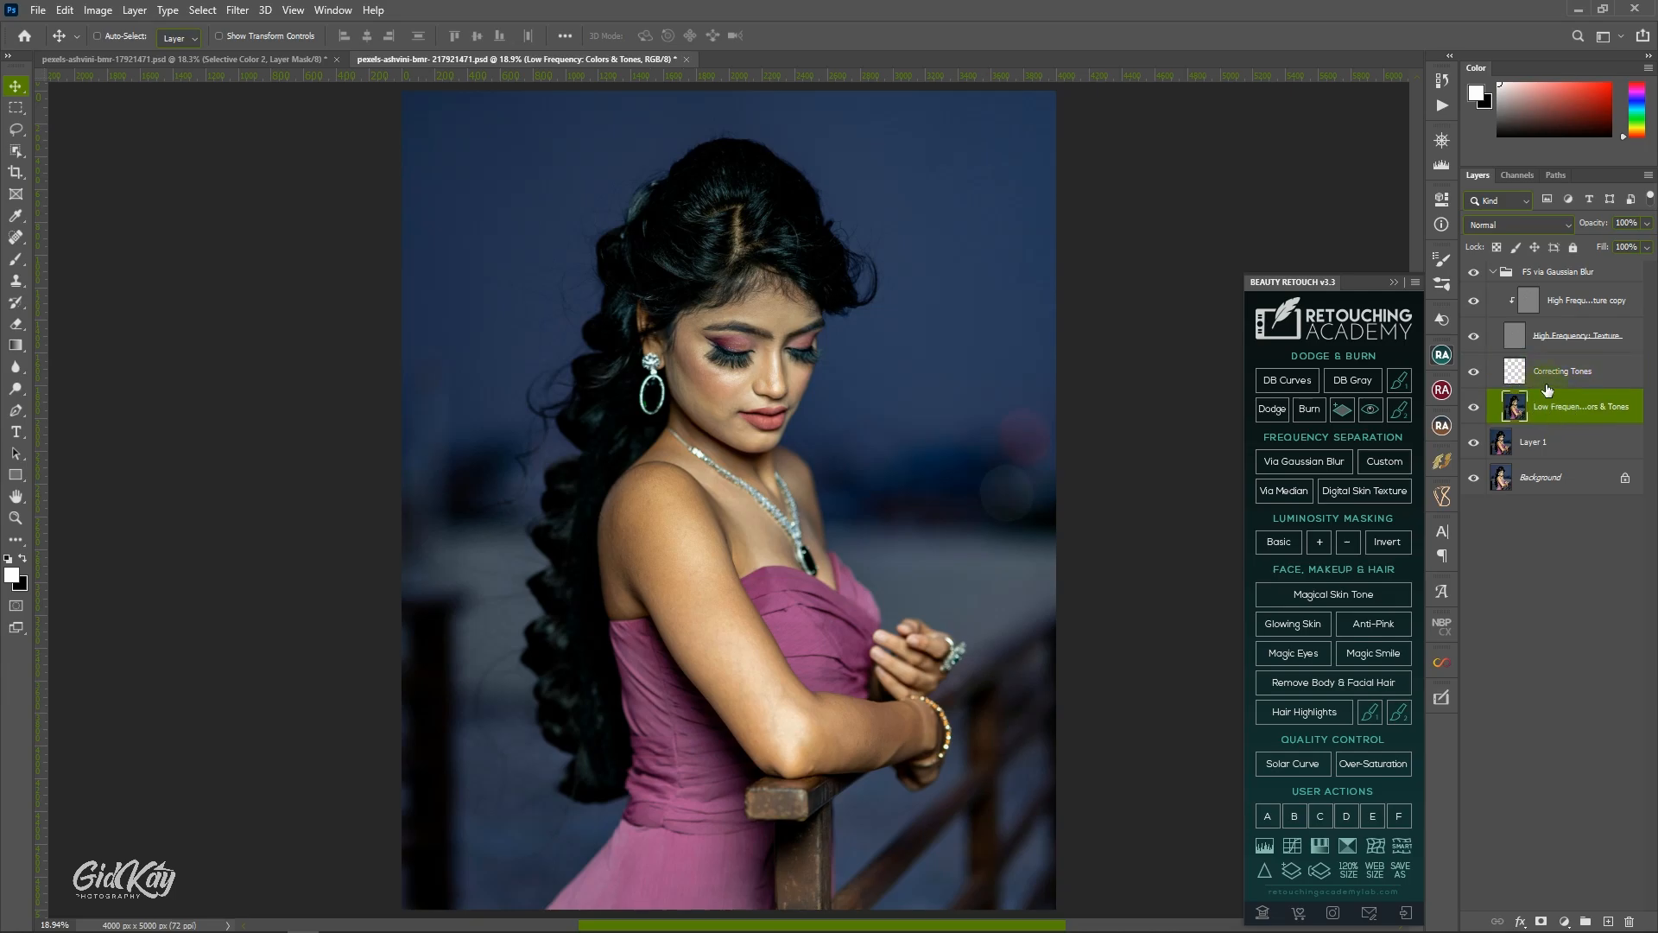
pyautogui.click(1550, 374)
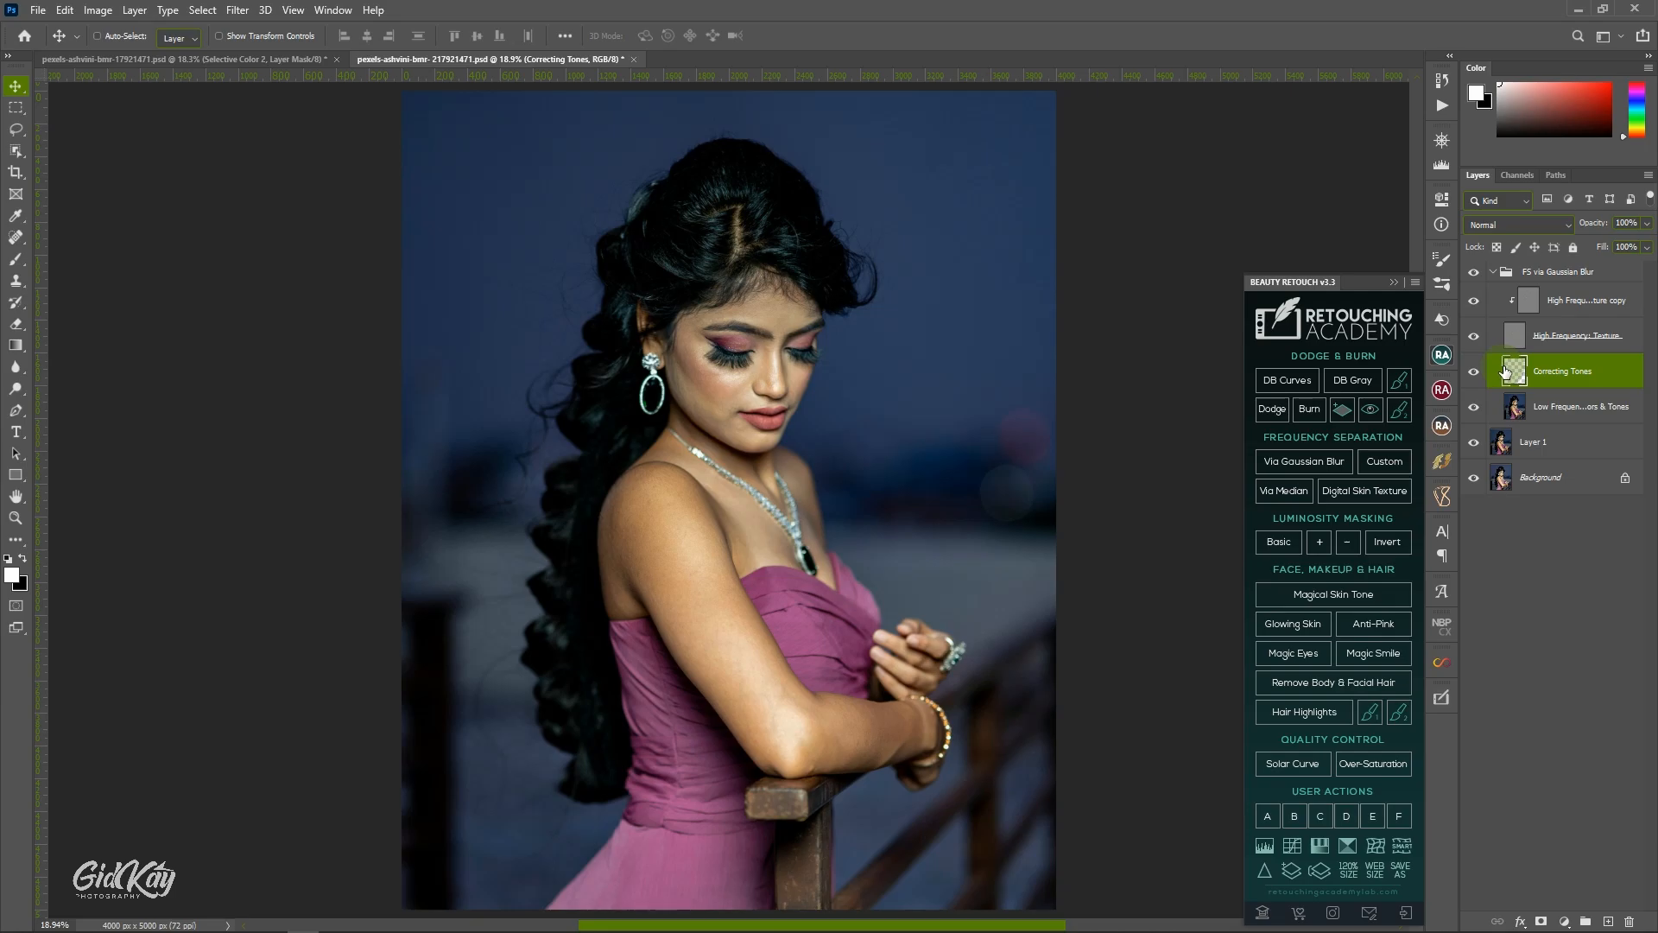
pyautogui.click(1554, 413)
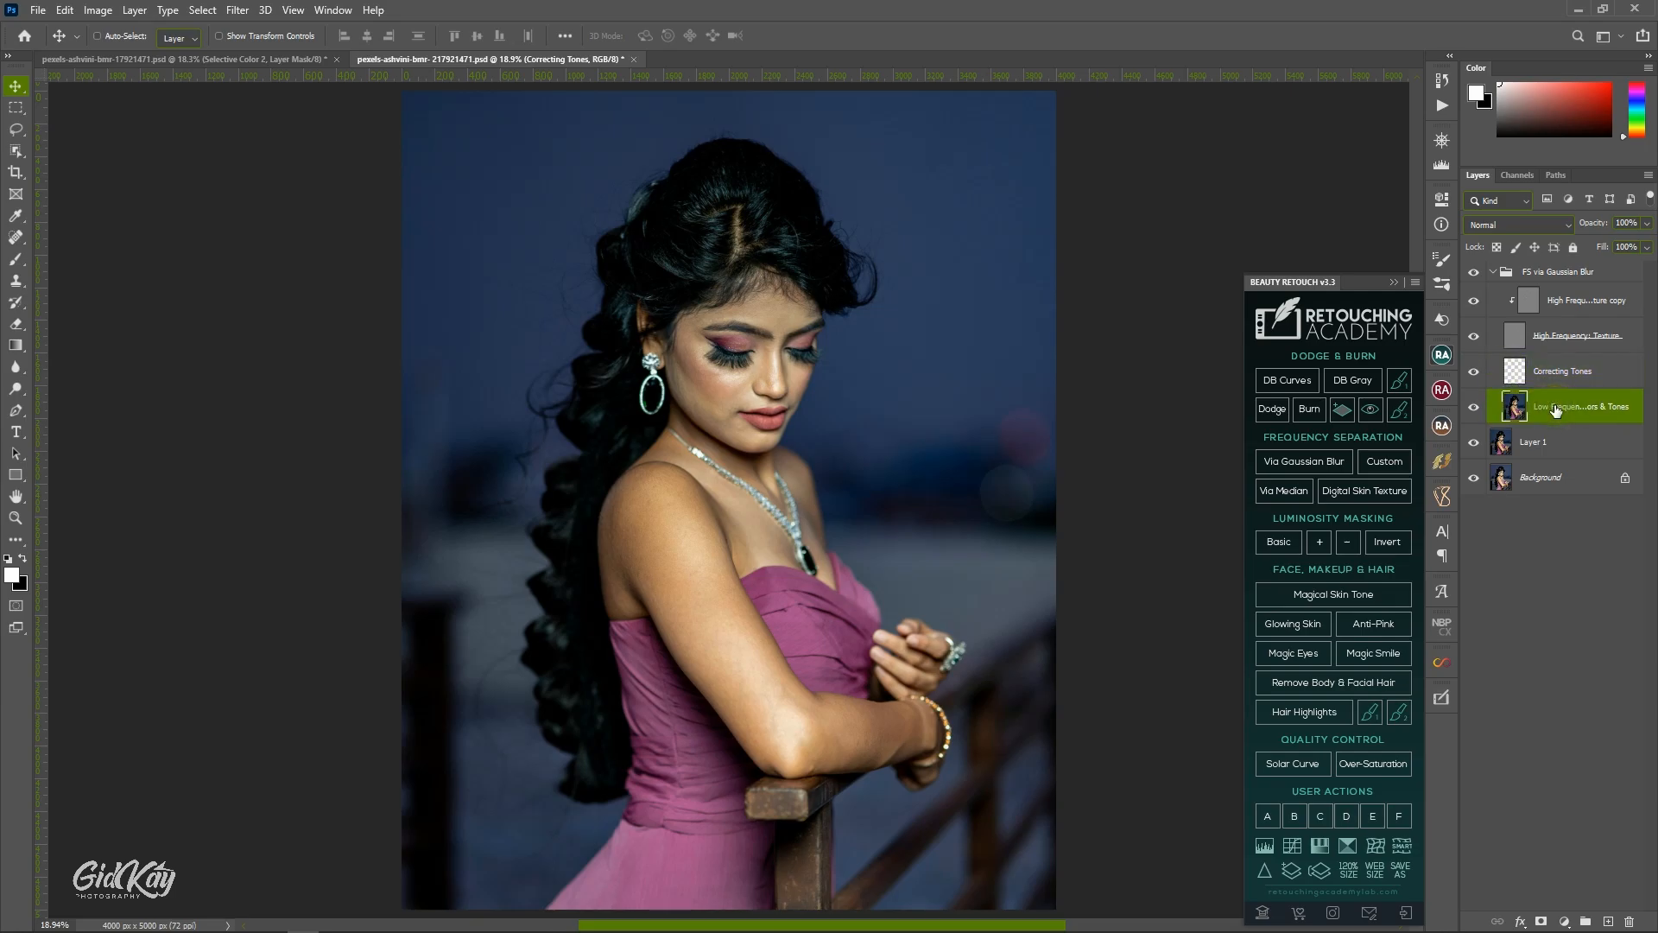
pyautogui.click(1553, 377)
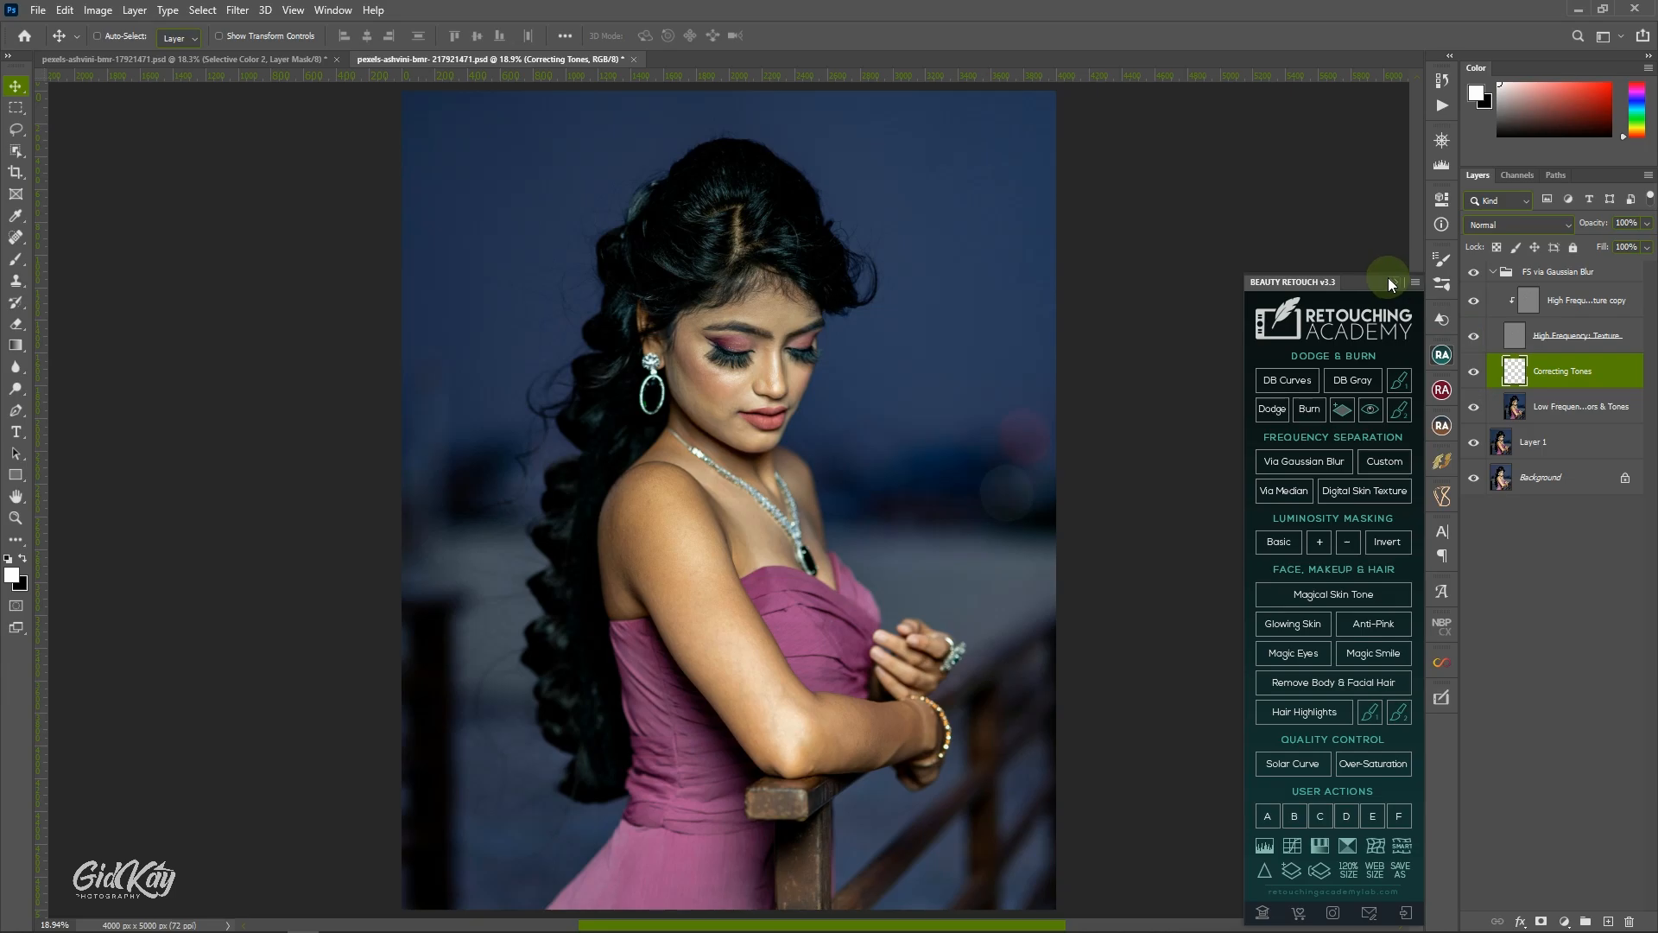
pyautogui.click(19, 262)
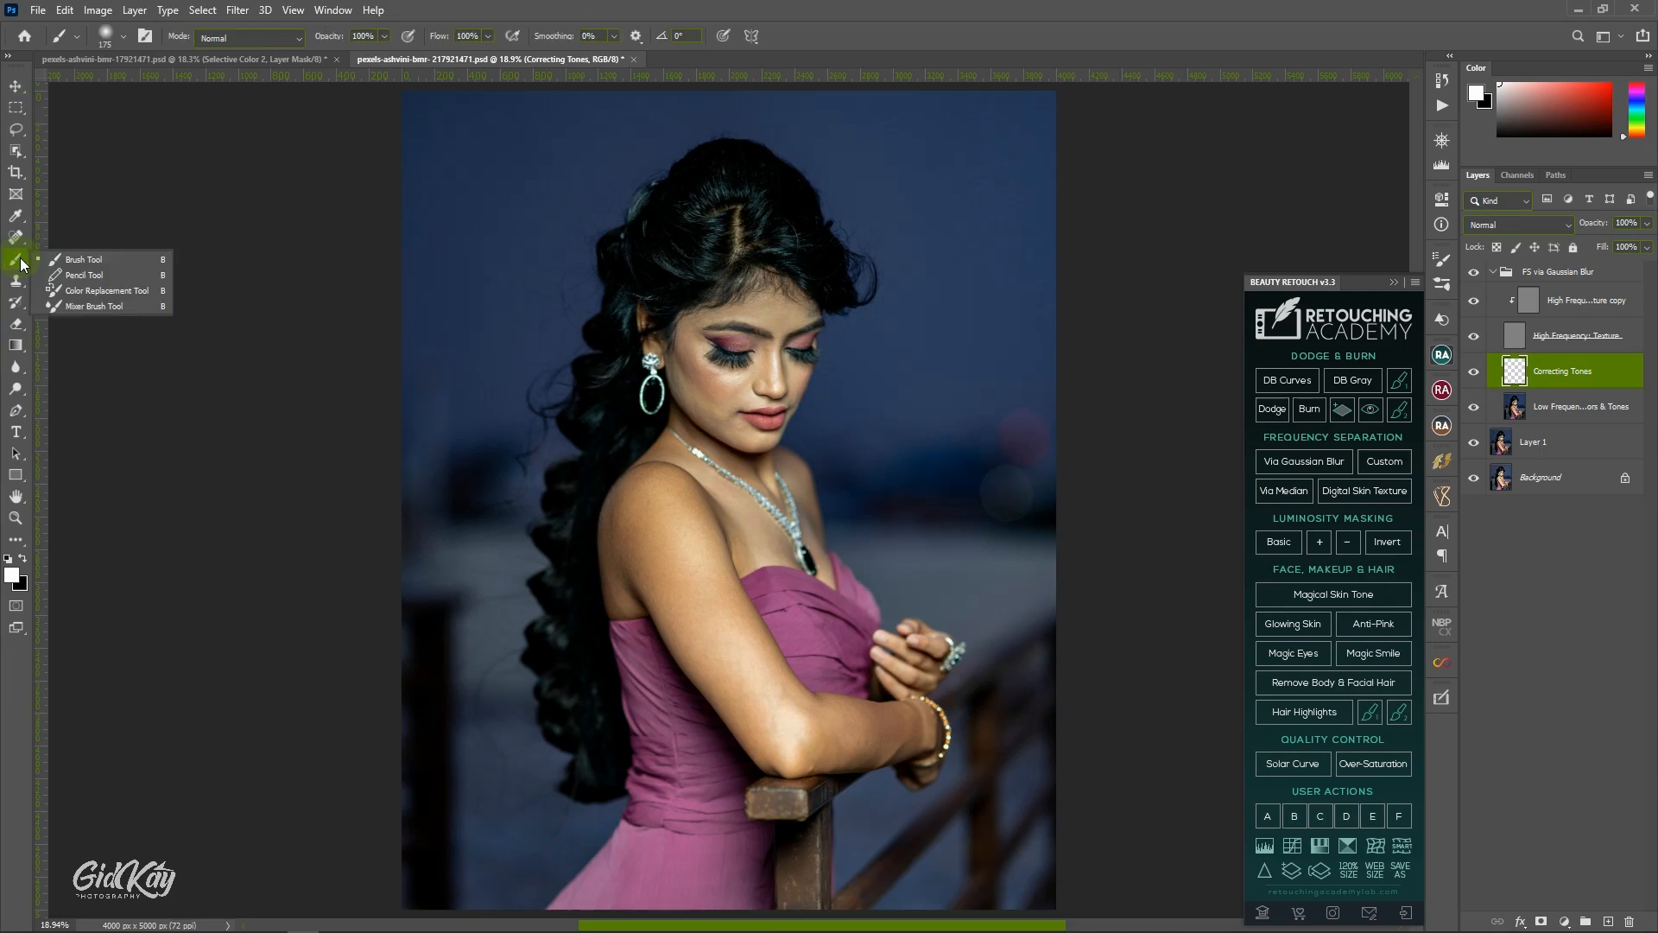
pyautogui.click(123, 308)
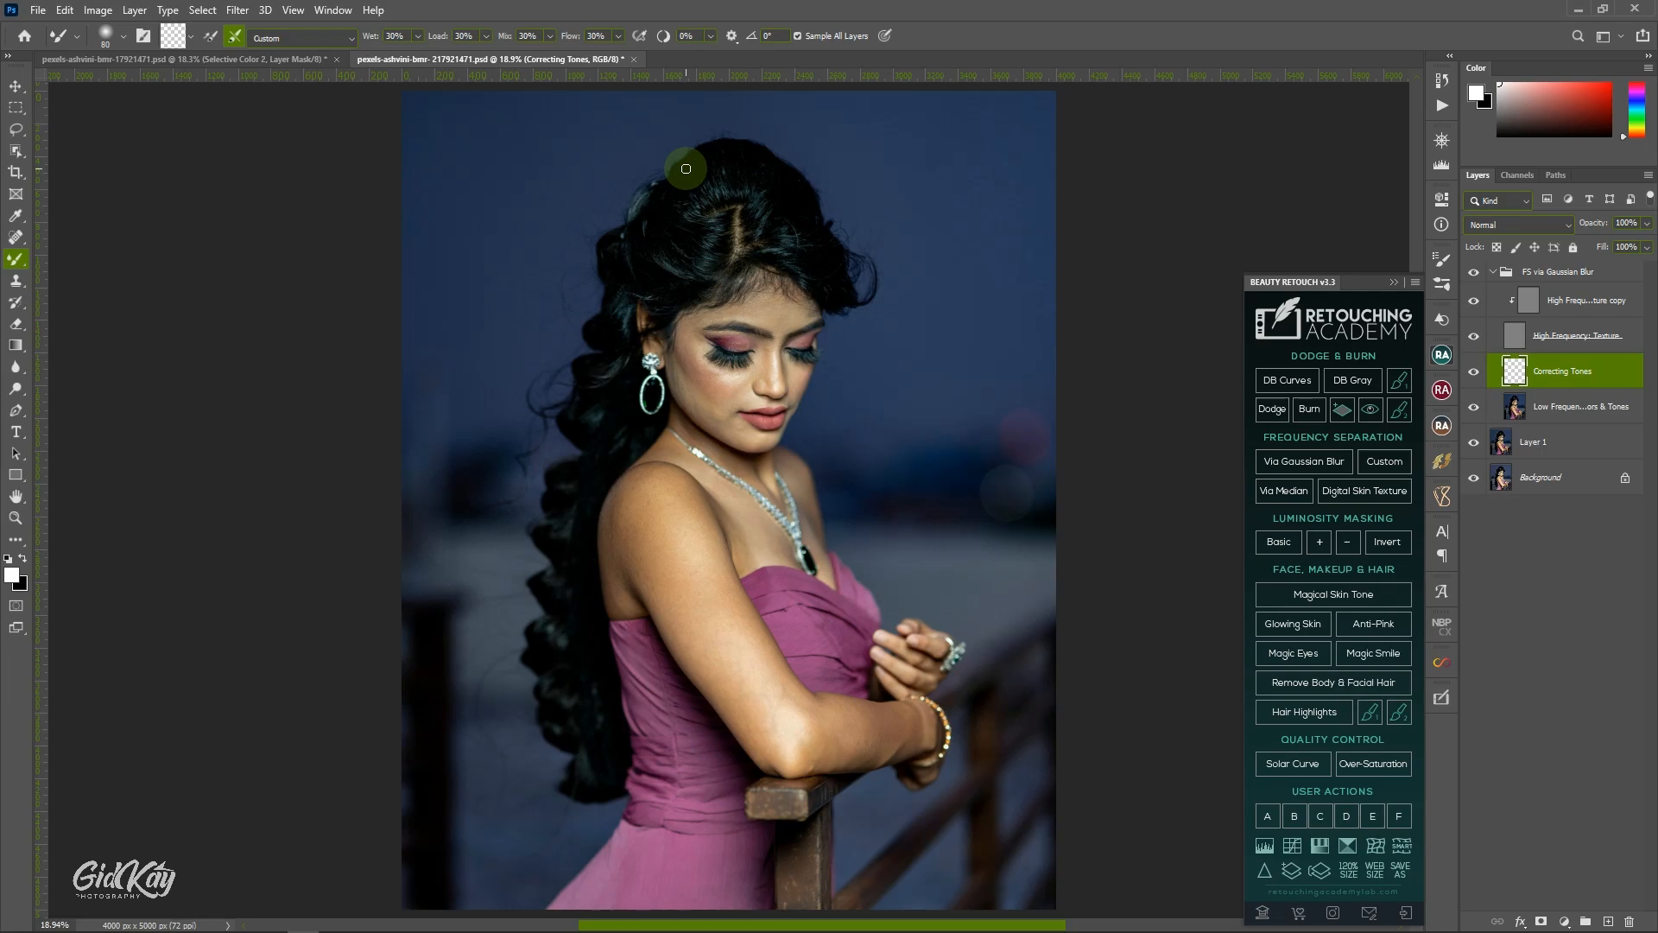
pyautogui.click(186, 35)
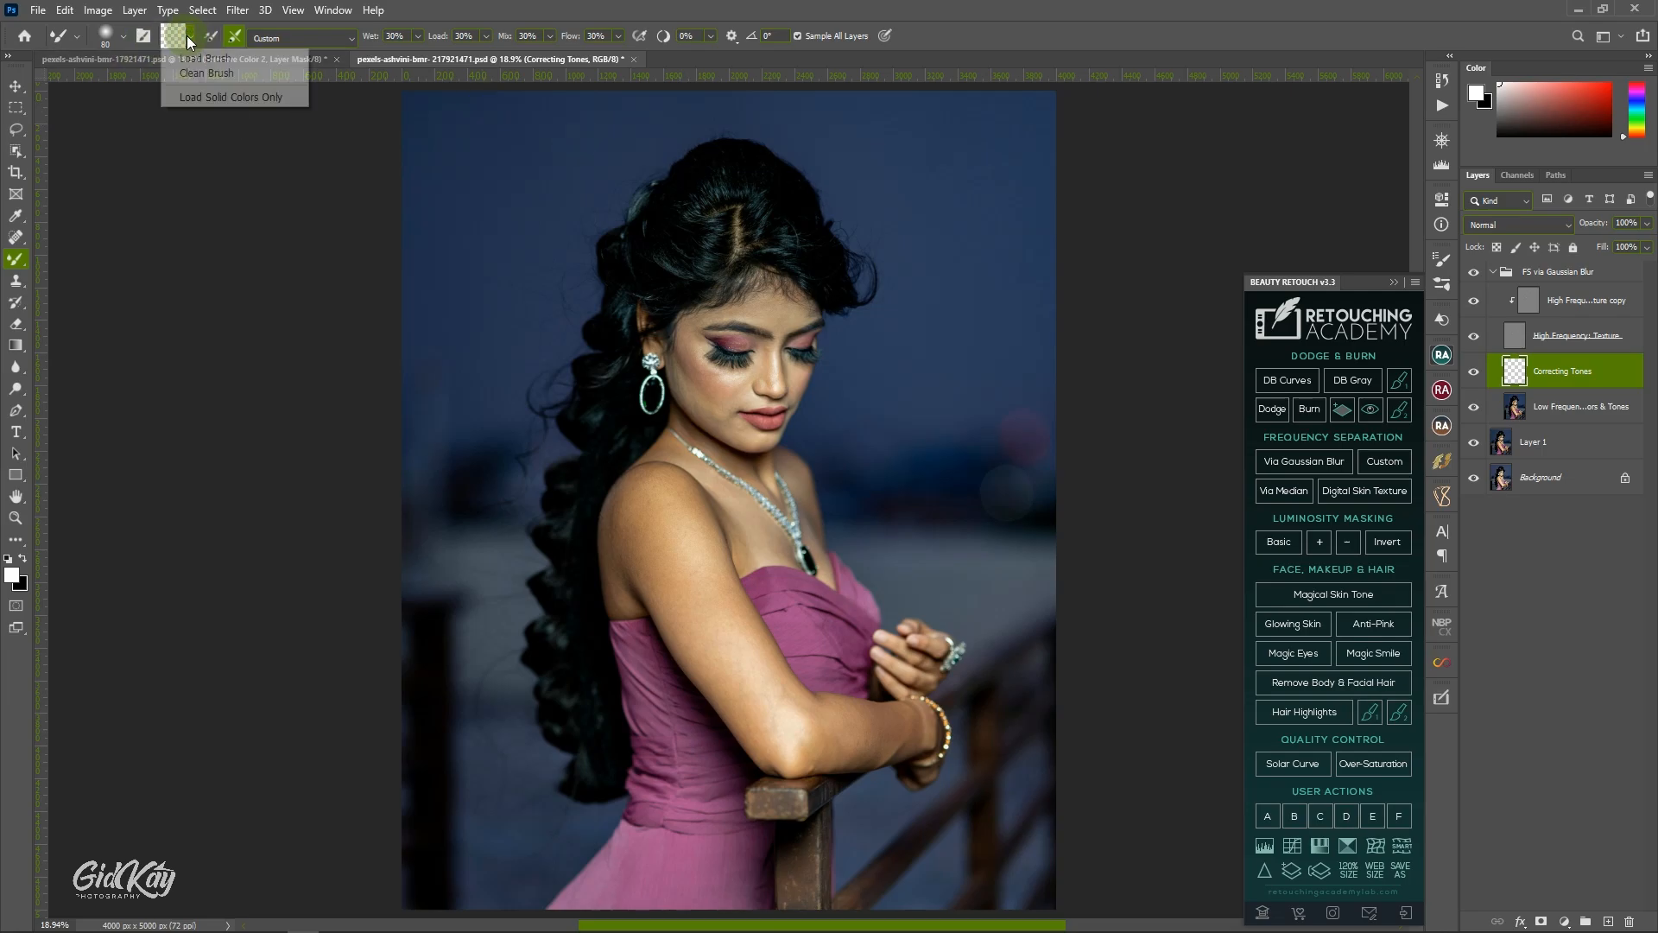
pyautogui.click(208, 76)
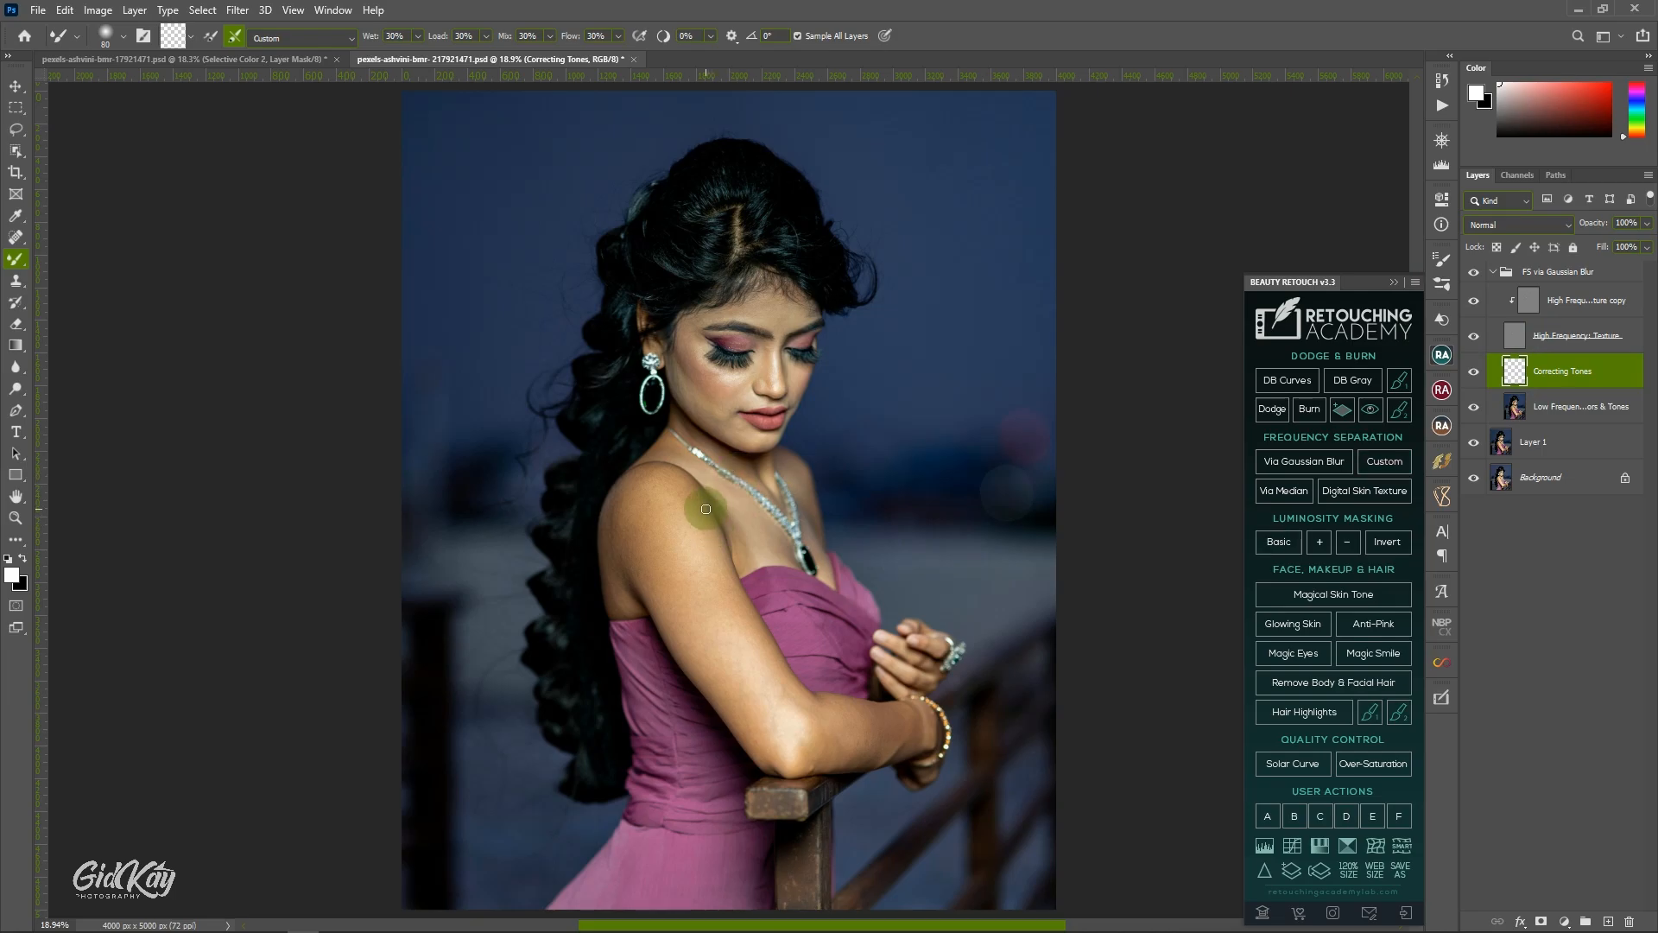
# Collapse the Beauty Retouch panel and hide the High Frequency Texture layer in the frequency separation group.
pyautogui.click(1393, 282)
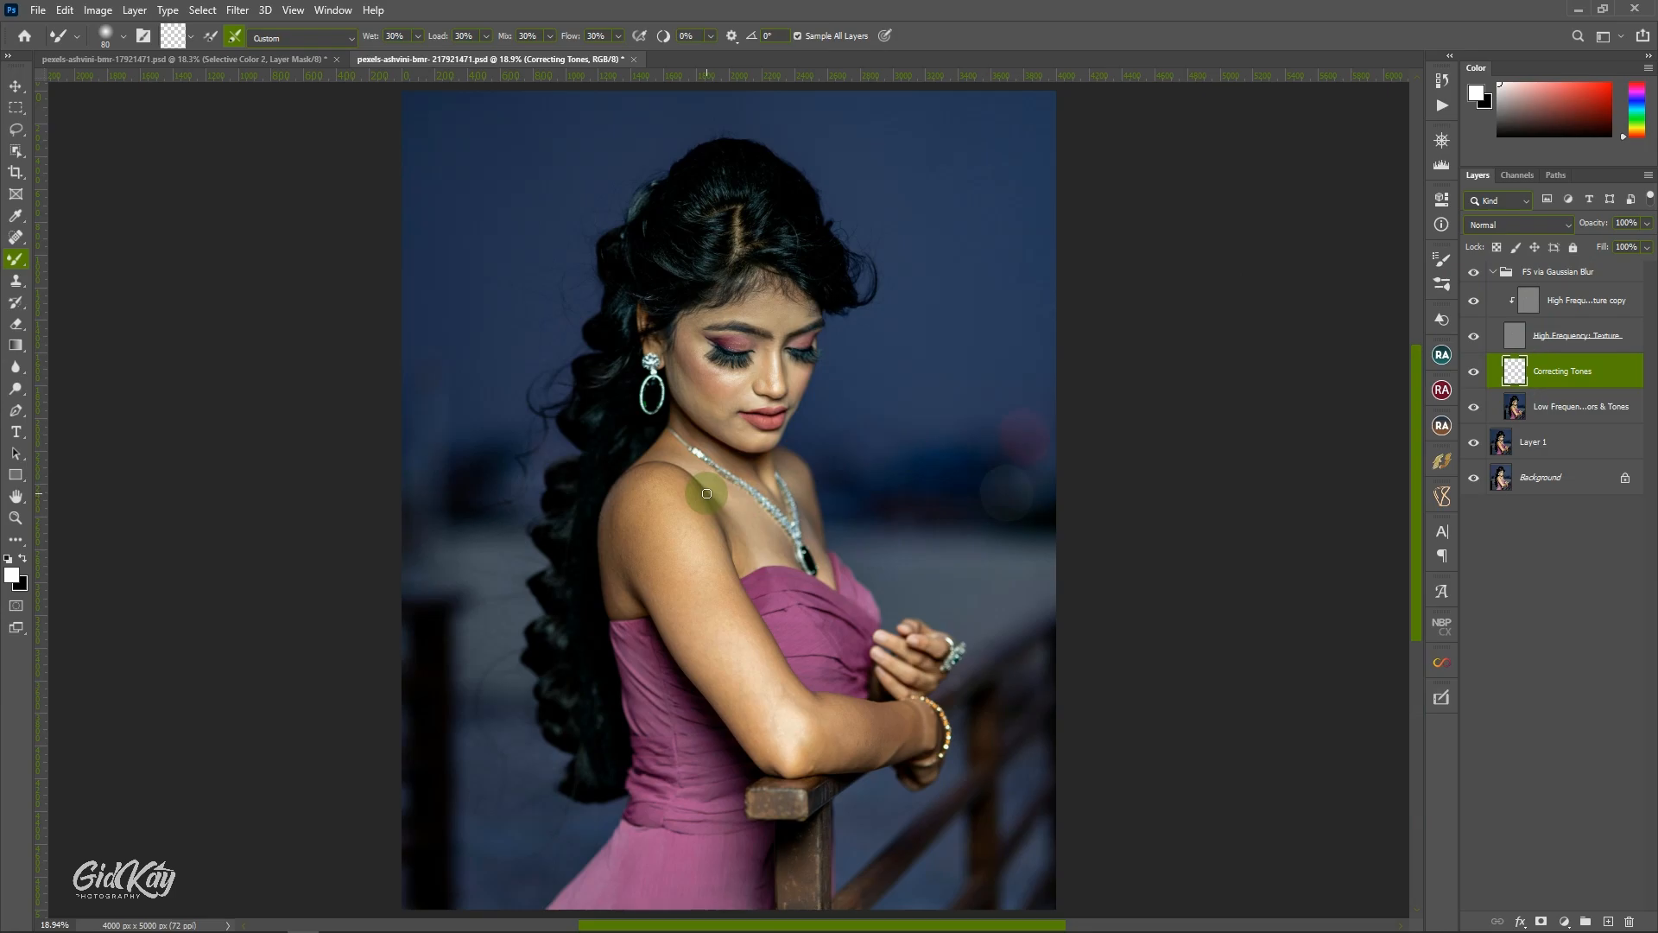
pyautogui.scroll(1, 706, 493)
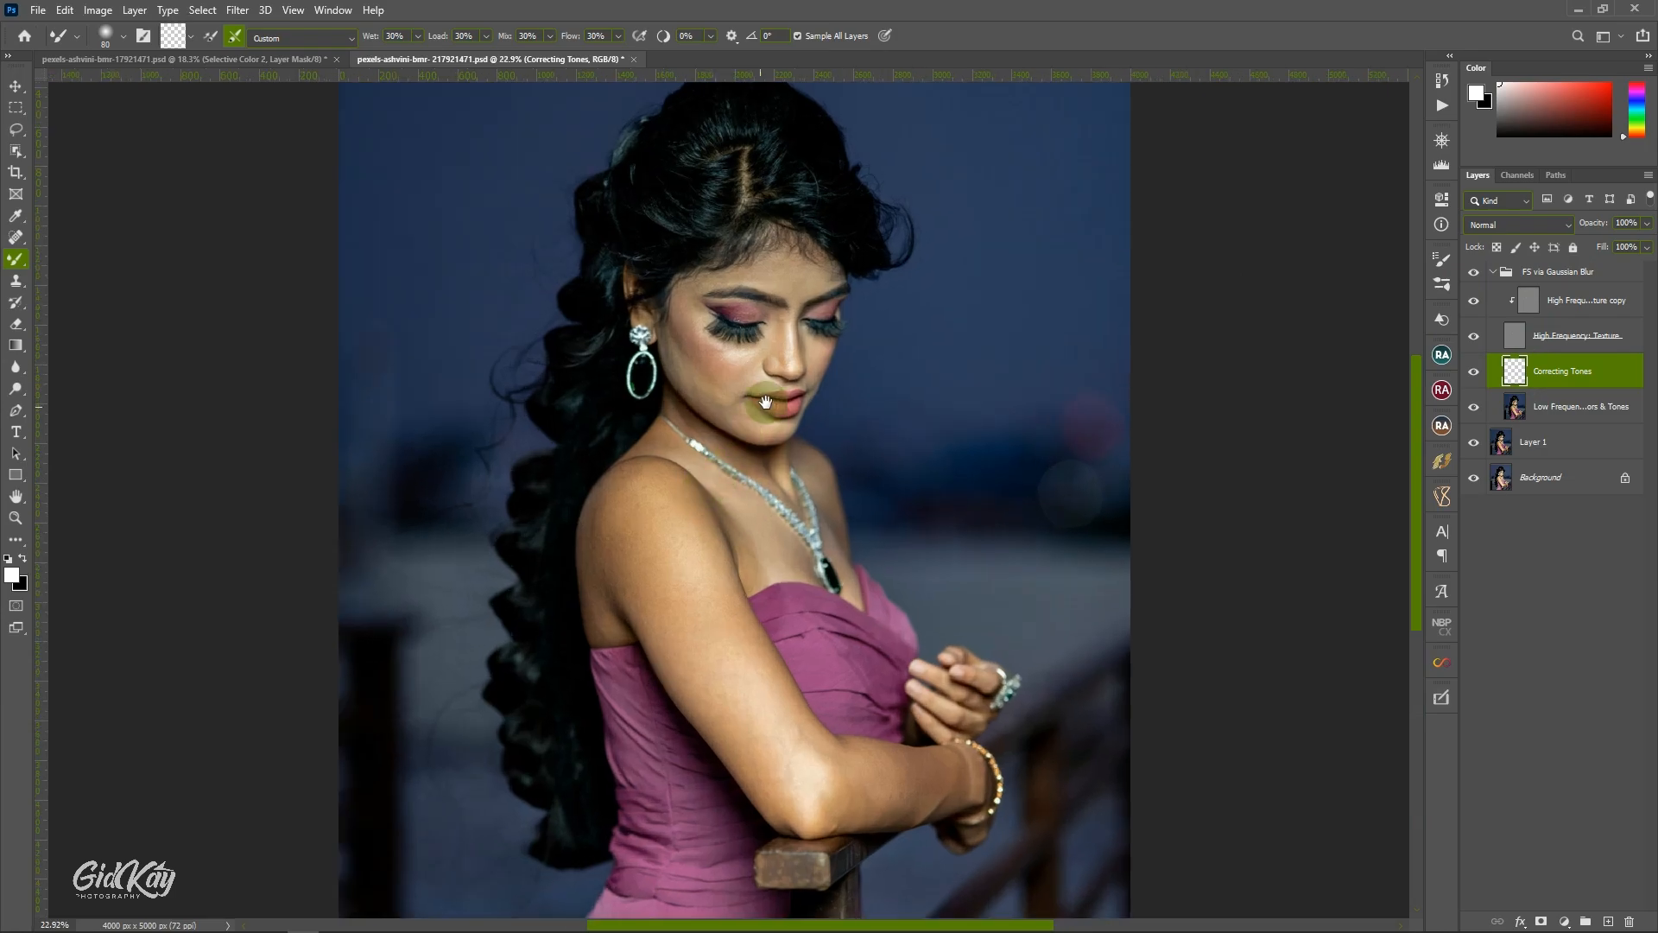
pyautogui.moveTo(766, 402); pyautogui.dragTo(890, 430)
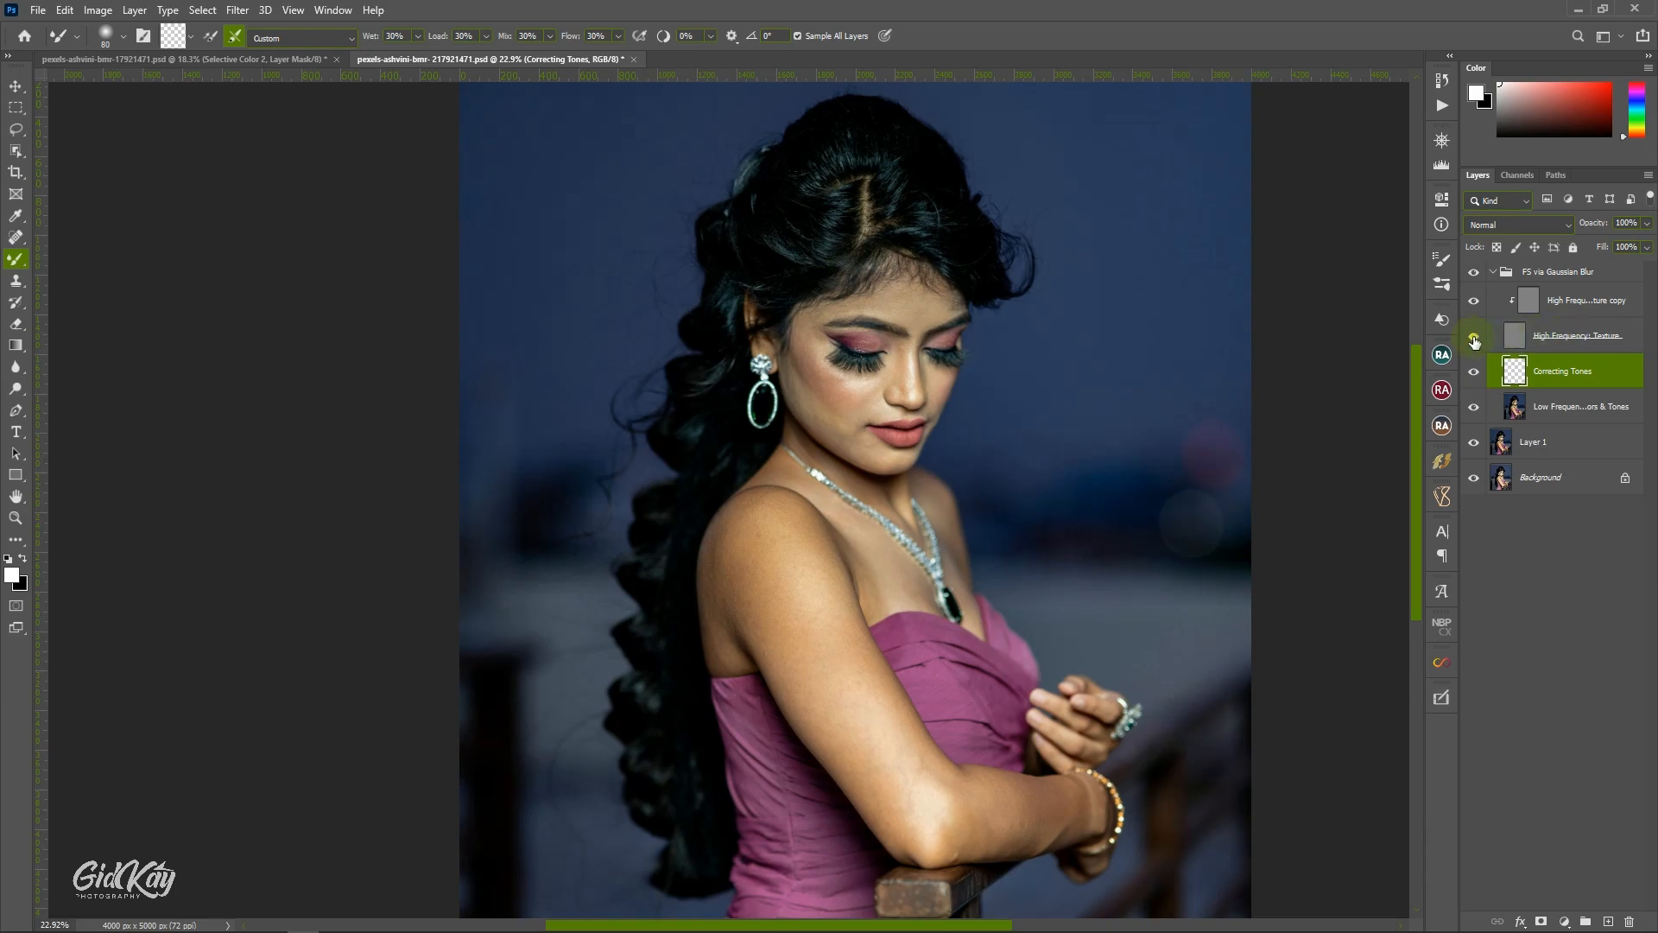
pyautogui.click(1474, 339)
# Blend the skin tones from the forehead down to the outer cheek on Correcting Tones, using a Mixer Brush enlarged to 200 and adjusted by area.
pyautogui.moveTo(881, 332); pyautogui.dragTo(851, 335)
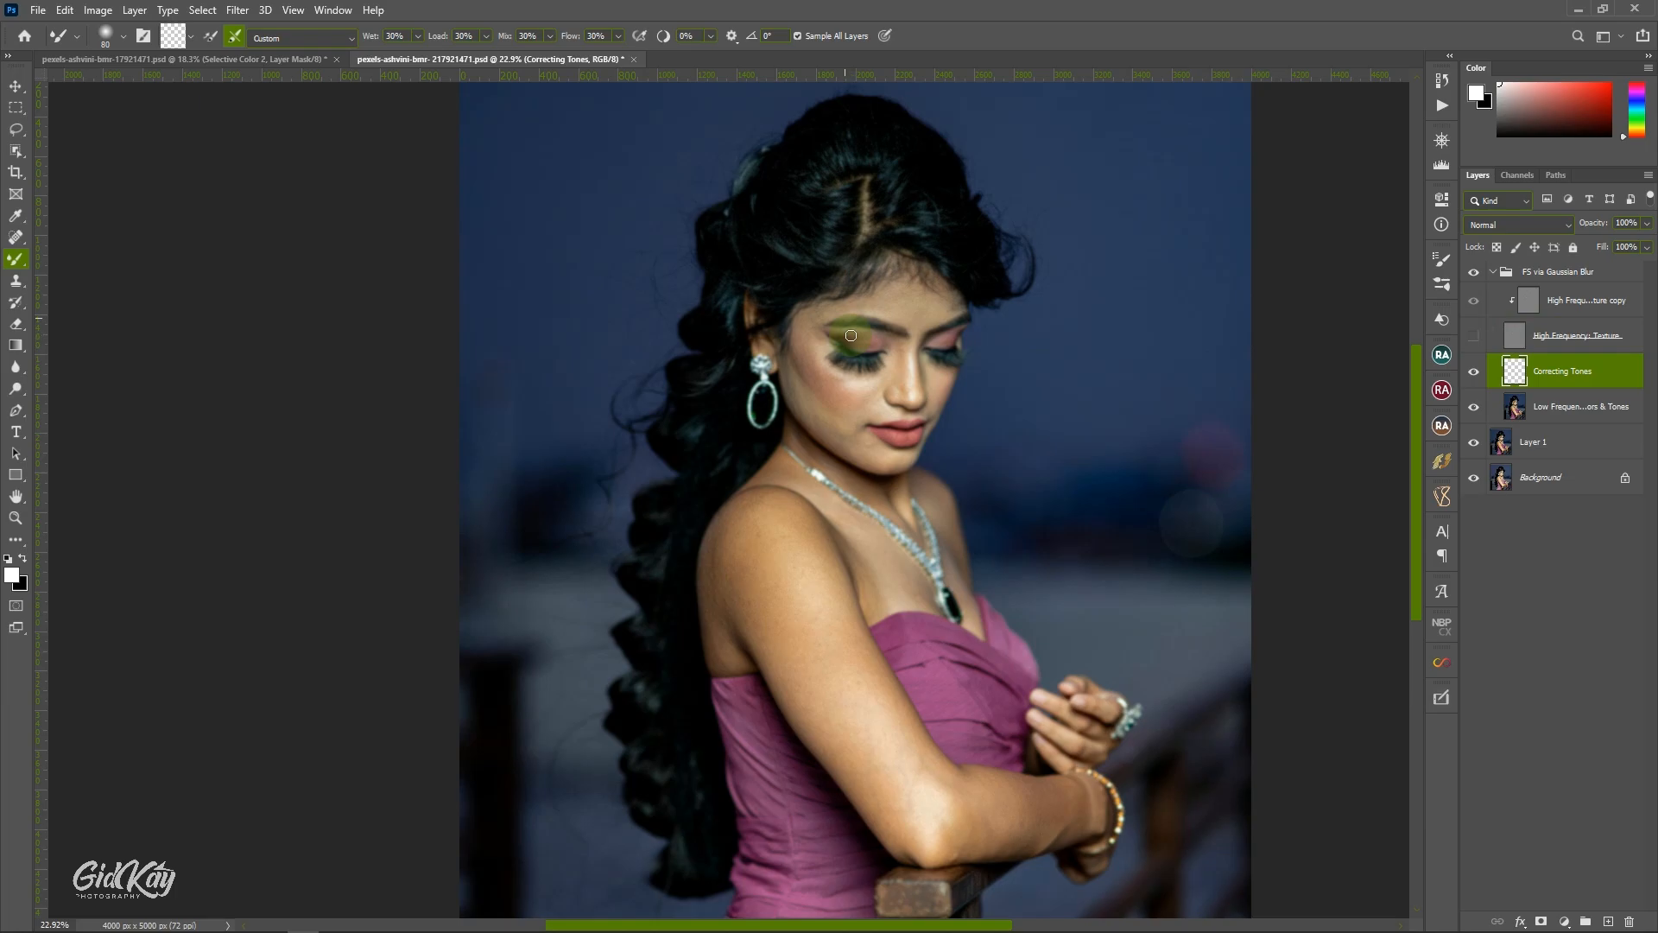
pyautogui.hotkey('ctrl', 'z')
pyautogui.scroll(-1, 859, 311)
pyautogui.press(']')
pyautogui.press(']')
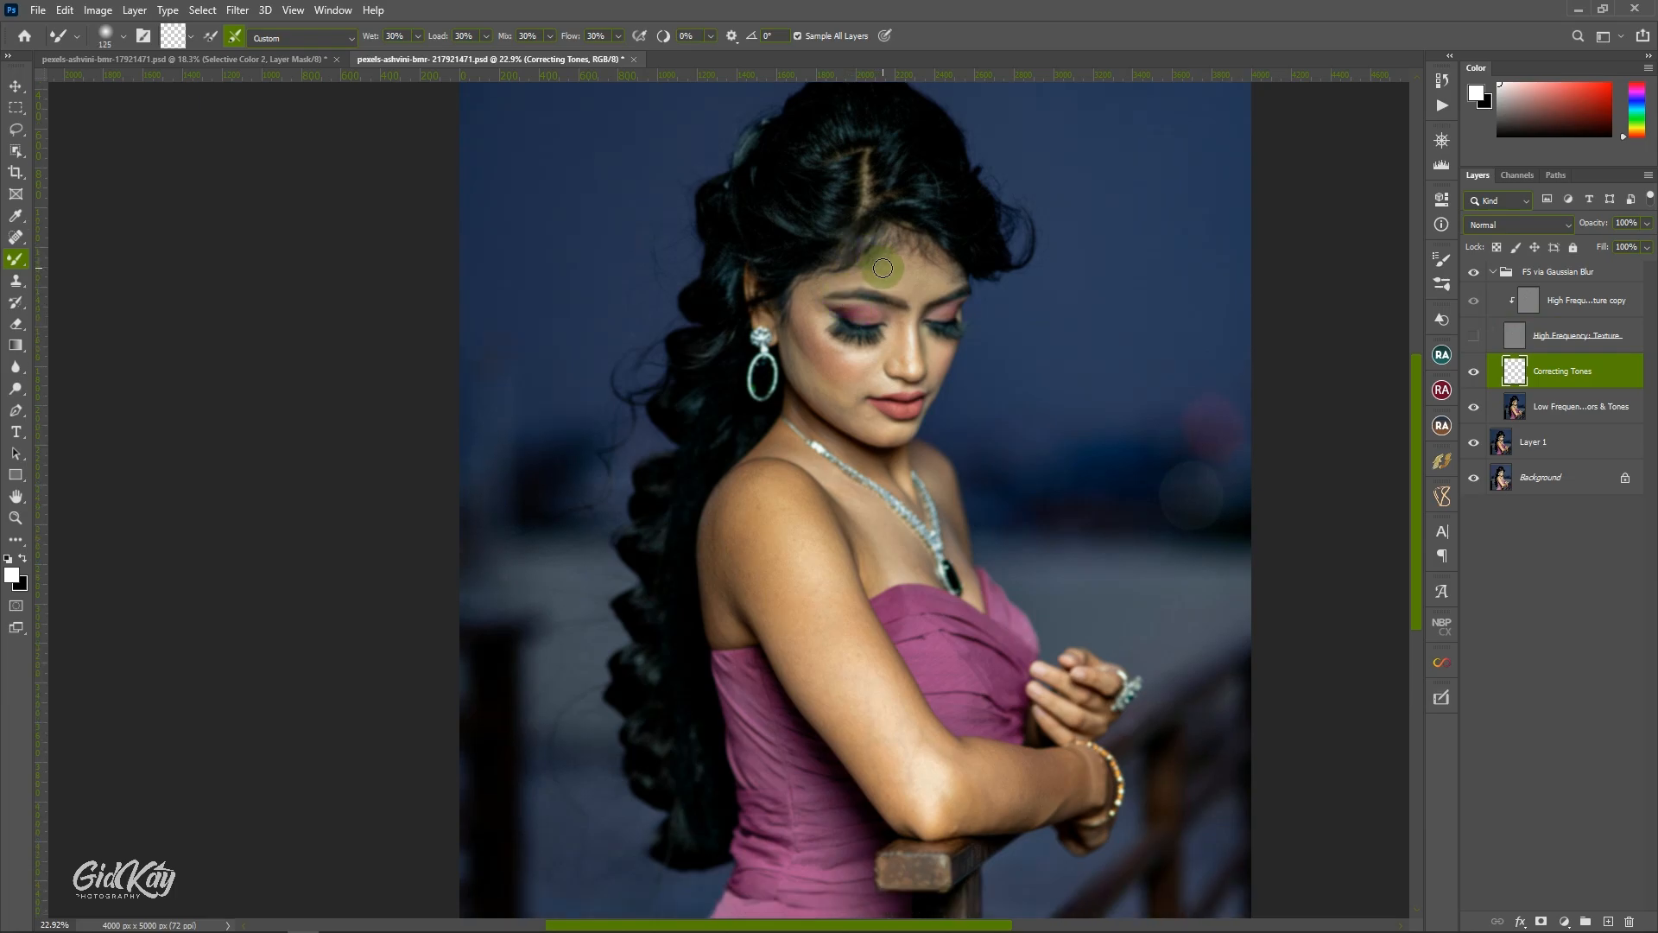
pyautogui.scroll(-1, 882, 268)
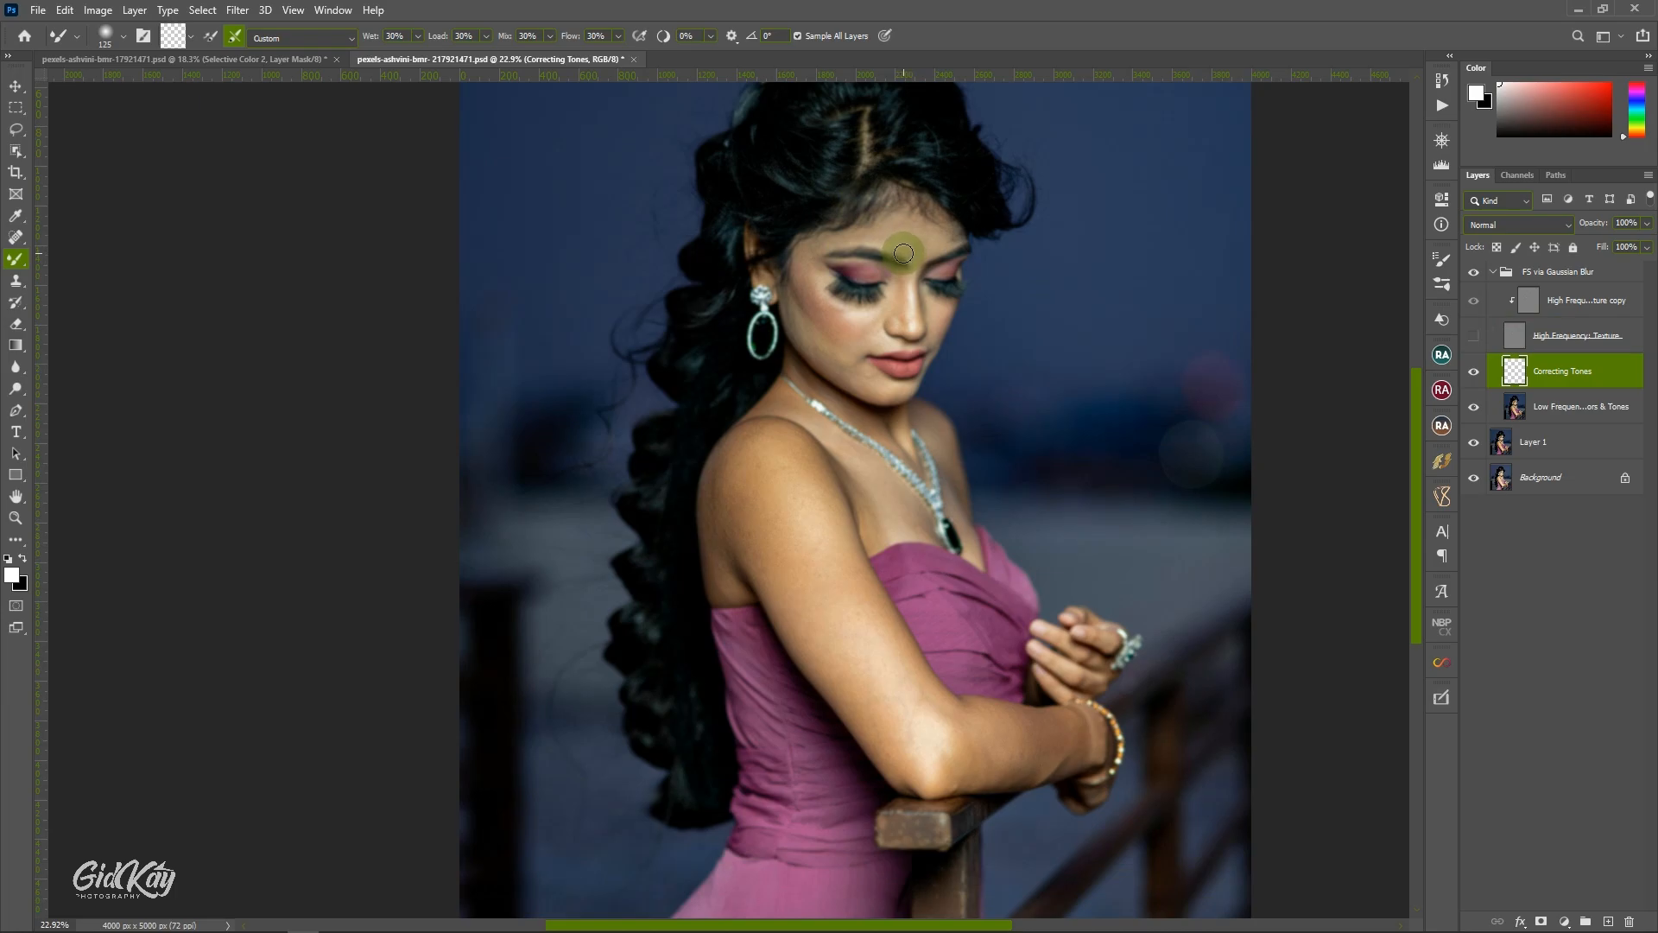
pyautogui.press(']')
pyautogui.press(']')
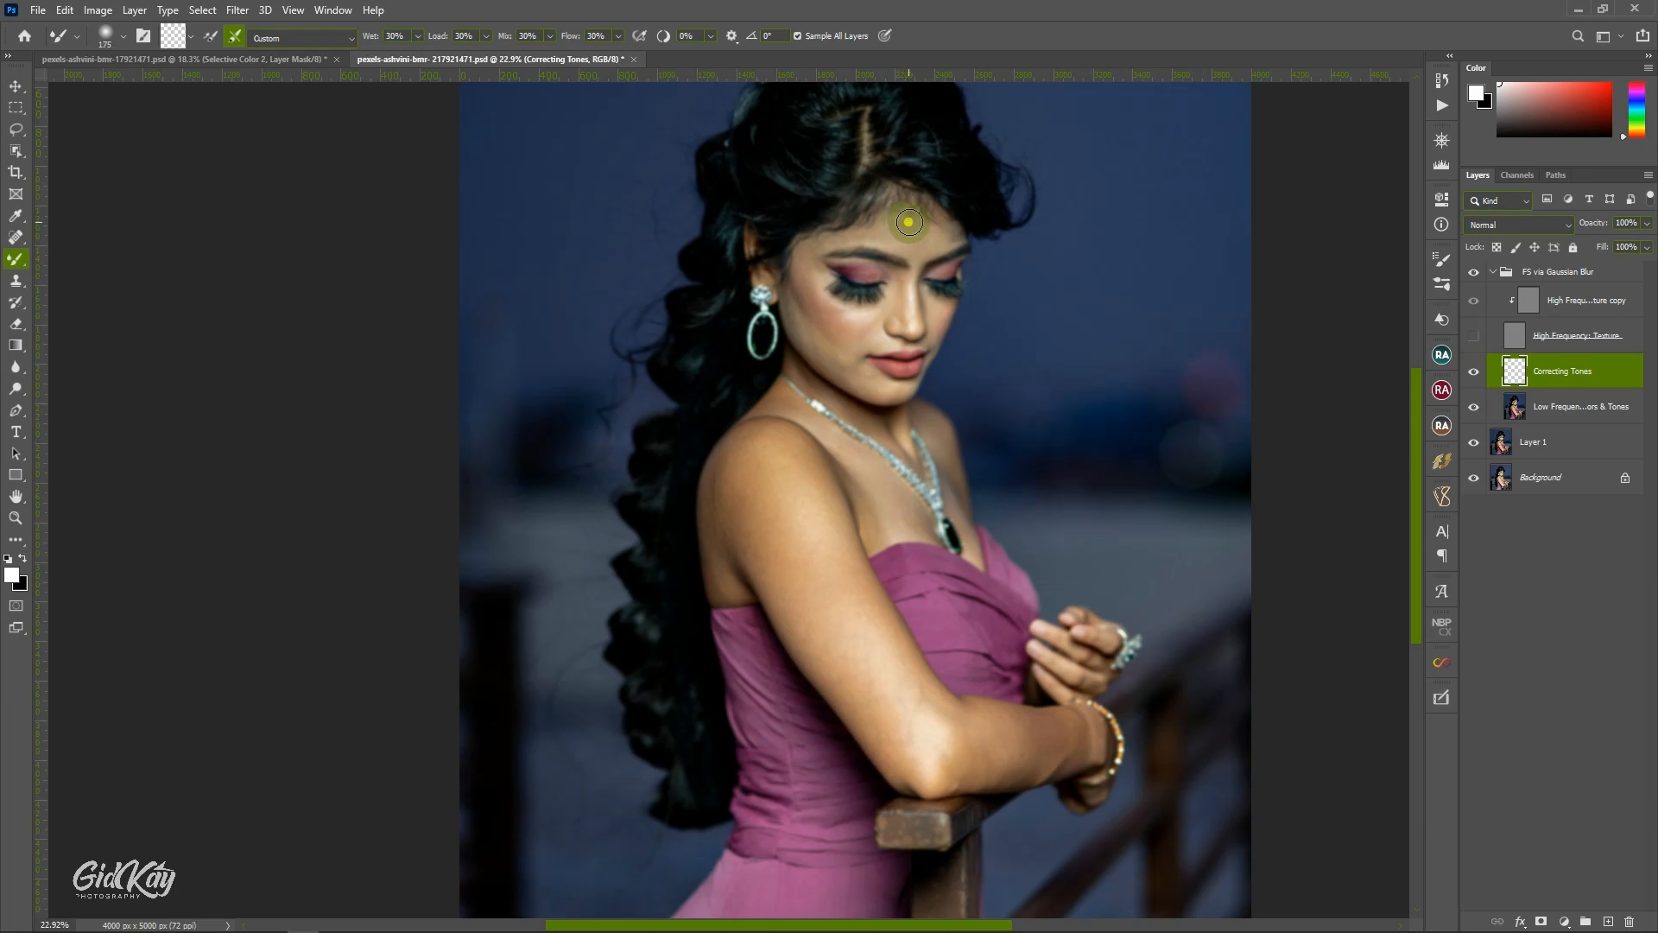
pyautogui.press(']')
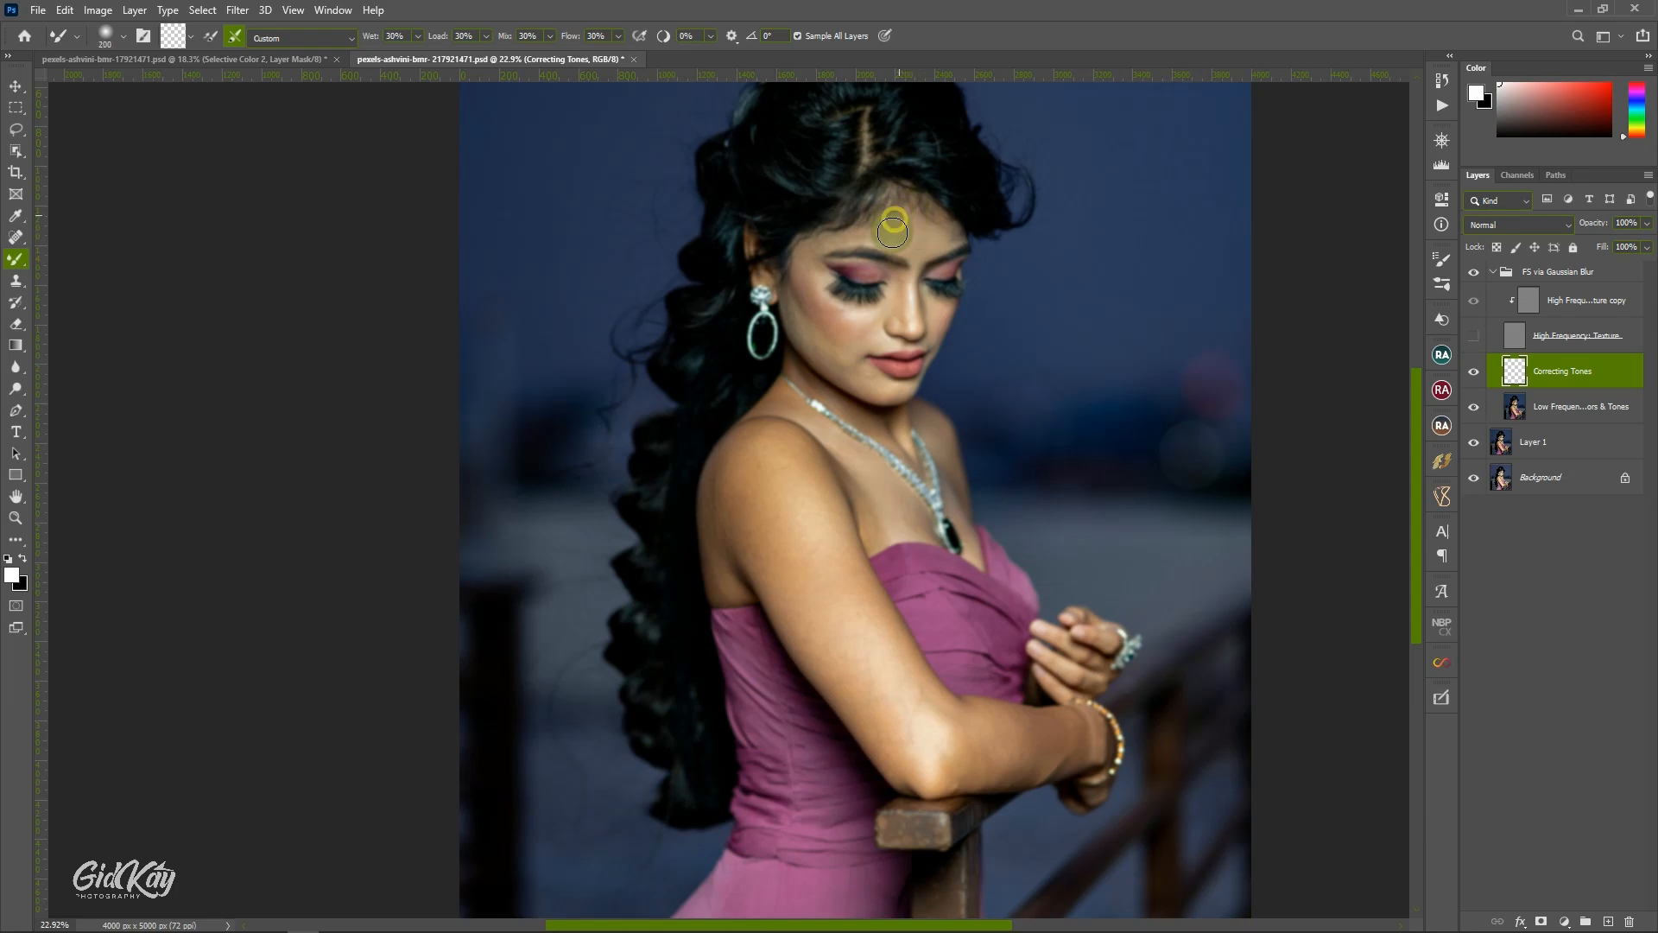
pyautogui.moveTo(892, 231)
pyautogui.mouseDown()
pyautogui.moveTo(949, 233)
pyautogui.moveTo(930, 213)
pyautogui.moveTo(949, 221)
pyautogui.moveTo(958, 239)
pyautogui.moveTo(918, 256)
pyautogui.moveTo(861, 237)
pyautogui.moveTo(896, 241)
pyautogui.moveTo(871, 226)
pyautogui.moveTo(822, 233)
pyautogui.moveTo(789, 281)
pyautogui.moveTo(863, 329)
pyautogui.moveTo(790, 281)
pyautogui.moveTo(816, 326)
pyautogui.moveTo(777, 296)
pyautogui.moveTo(809, 336)
pyautogui.mouseUp()
pyautogui.press('[')
pyautogui.press('[')
pyautogui.press(']')
pyautogui.press(']')
pyautogui.press('[')
pyautogui.press('[')
pyautogui.press('[')
pyautogui.press('[')
pyautogui.press(']')
pyautogui.press(']')
pyautogui.press(']')
pyautogui.press('[')
pyautogui.press('[')
pyautogui.press('[')
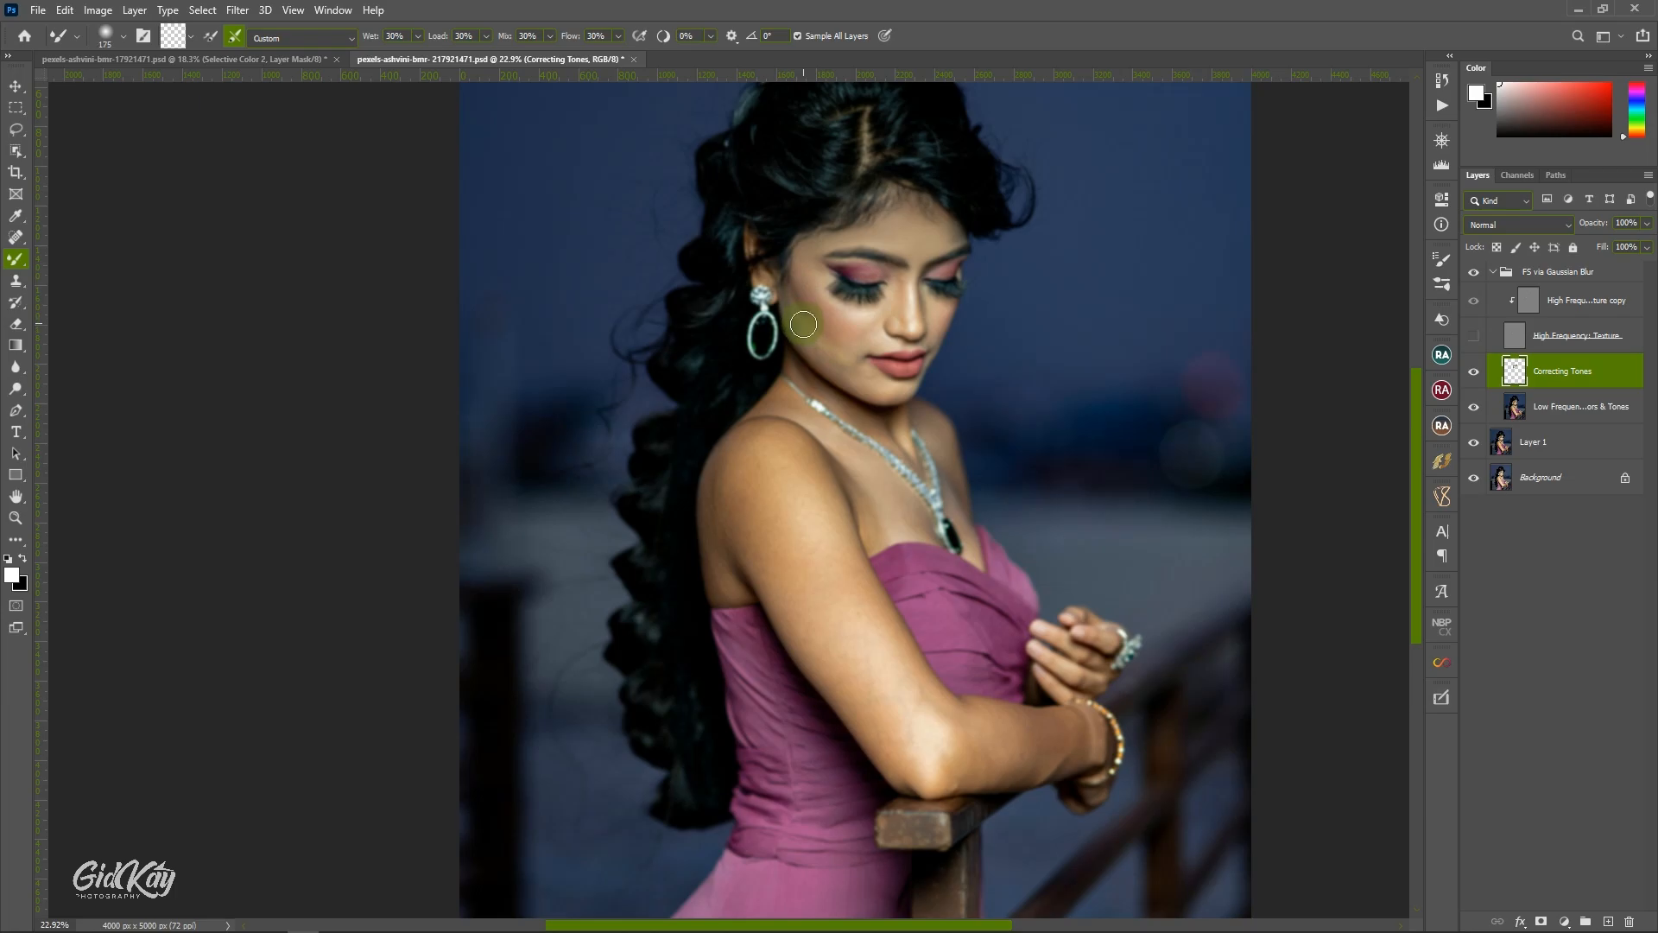
# Blend the skin tones across the near cheek, reducing the Mixer Brush size for the area beneath the eye.
pyautogui.moveTo(803, 324)
pyautogui.mouseDown()
pyautogui.moveTo(867, 399)
pyautogui.moveTo(898, 390)
pyautogui.moveTo(821, 334)
pyautogui.moveTo(867, 335)
pyautogui.moveTo(874, 311)
pyautogui.moveTo(847, 320)
pyautogui.mouseUp()
pyautogui.press('[')
pyautogui.press('[')
pyautogui.press('[')
pyautogui.press('[')
pyautogui.press(']')
pyautogui.press(']')
pyautogui.press('[')
pyautogui.press('[')
pyautogui.press('[')
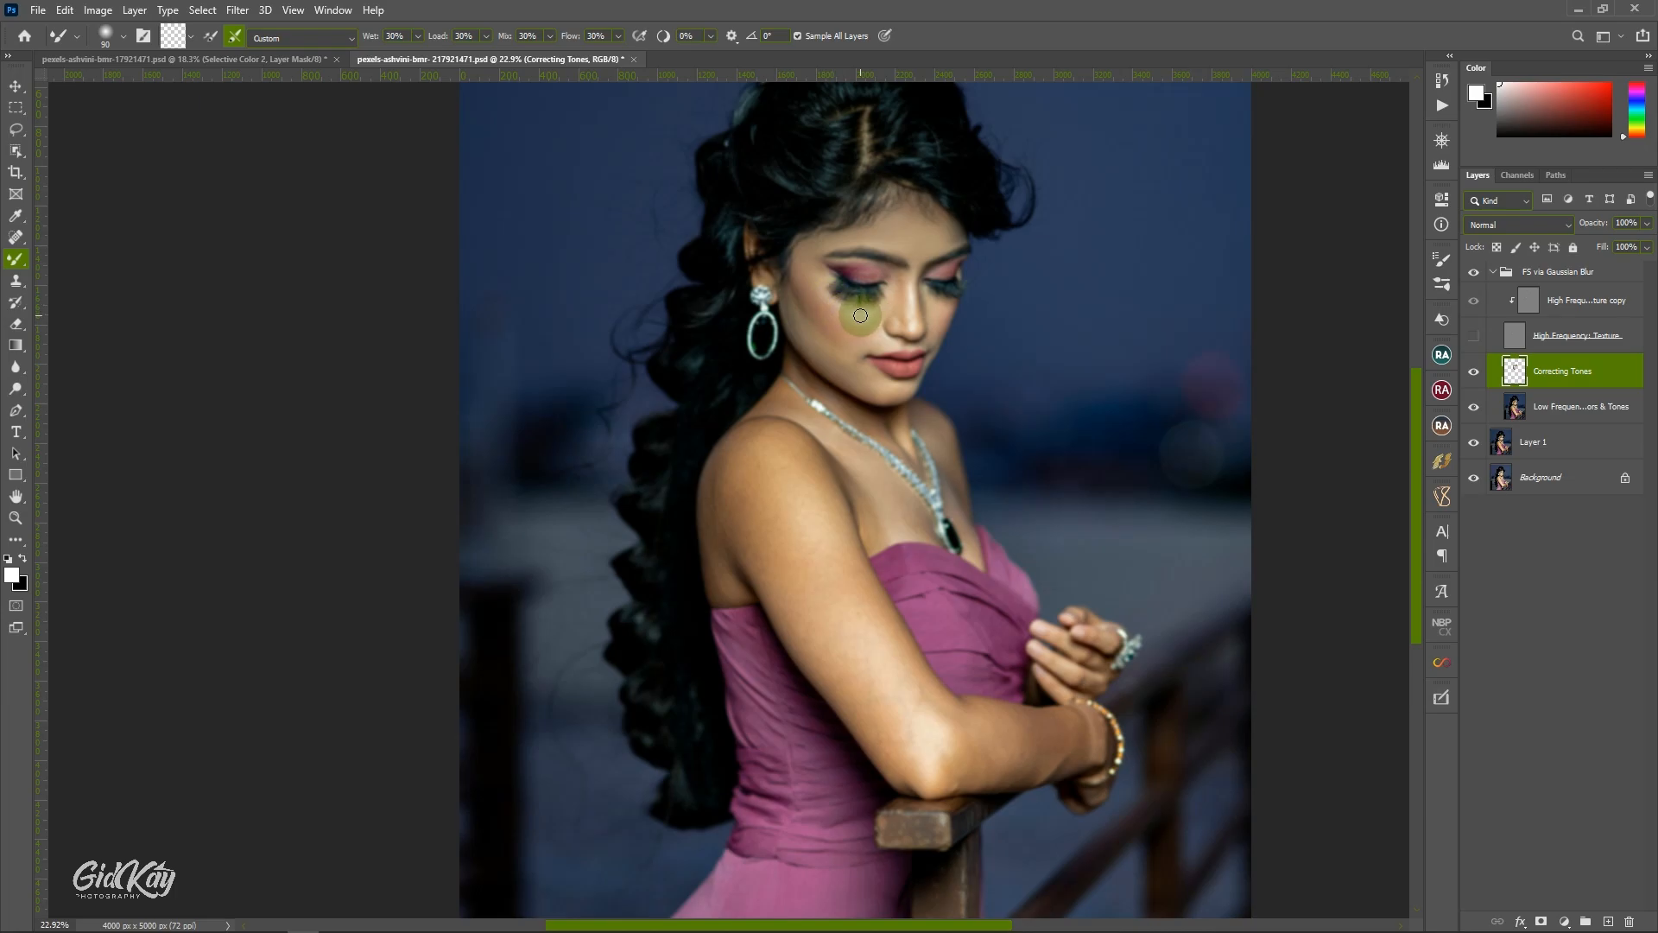
# Blend the skin tones from beneath the near eye up to the nose bridge, adjusting the Mixer Brush down to 60.
pyautogui.moveTo(860, 316)
pyautogui.mouseDown()
pyautogui.moveTo(879, 318)
pyautogui.moveTo(866, 329)
pyautogui.moveTo(895, 278)
pyautogui.moveTo(895, 307)
pyautogui.moveTo(905, 277)
pyautogui.mouseUp()
pyautogui.press('[')
pyautogui.press(']')
pyautogui.press(']')
pyautogui.press('[')
pyautogui.press('[')
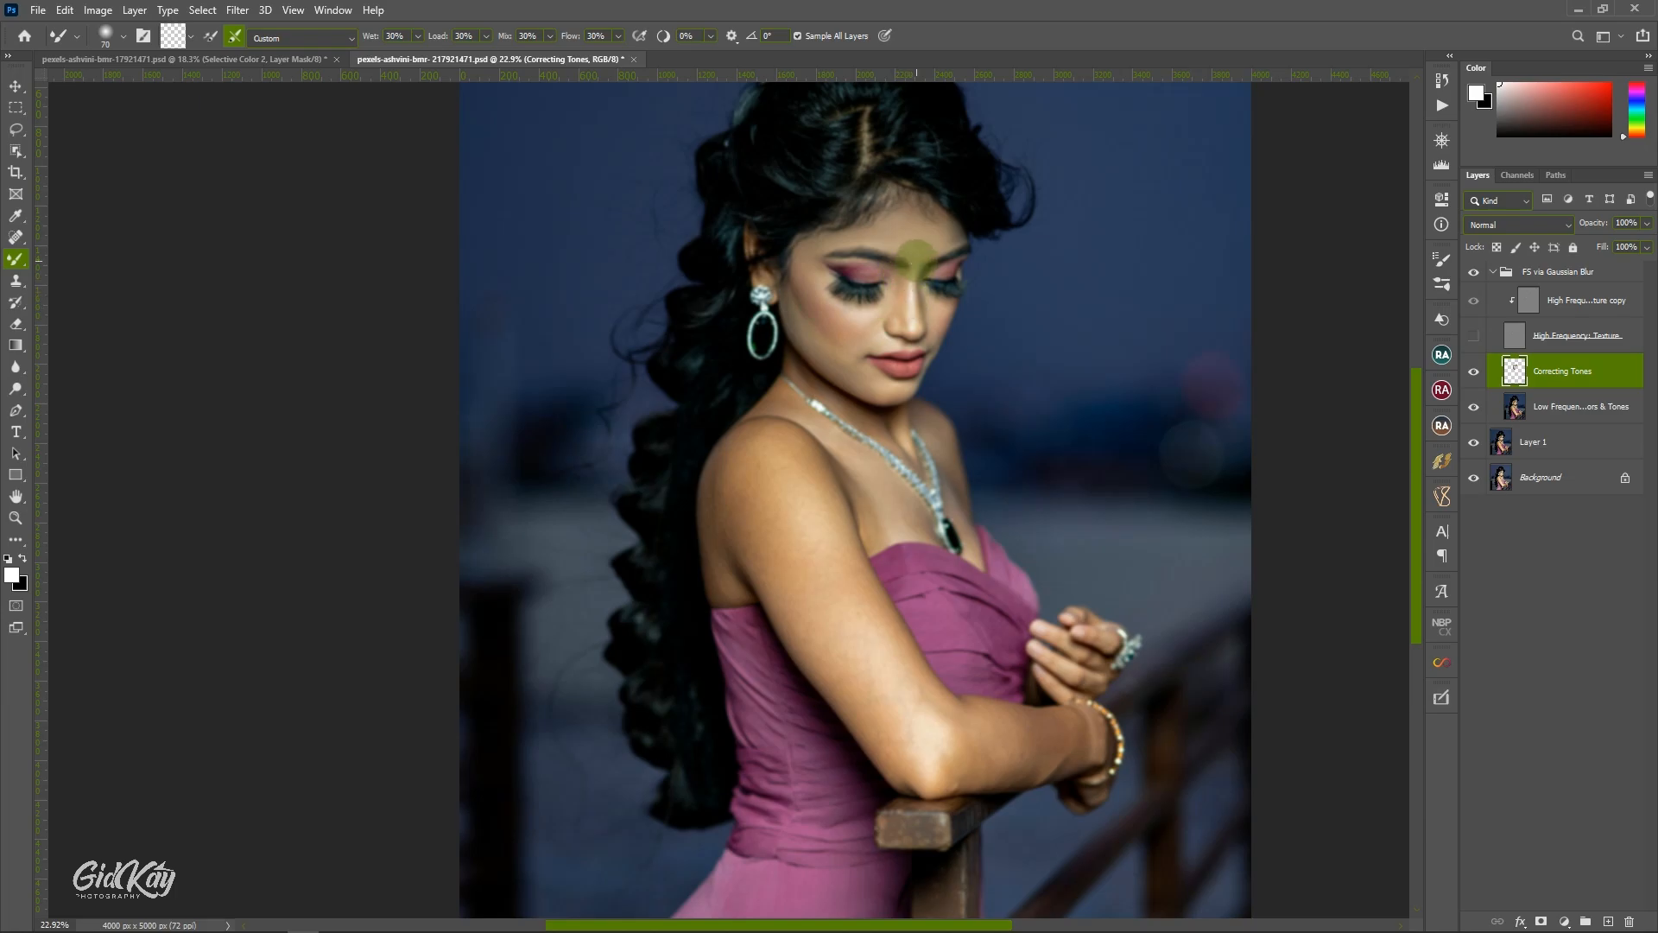
pyautogui.press('[')
pyautogui.press(']')
pyautogui.press('[')
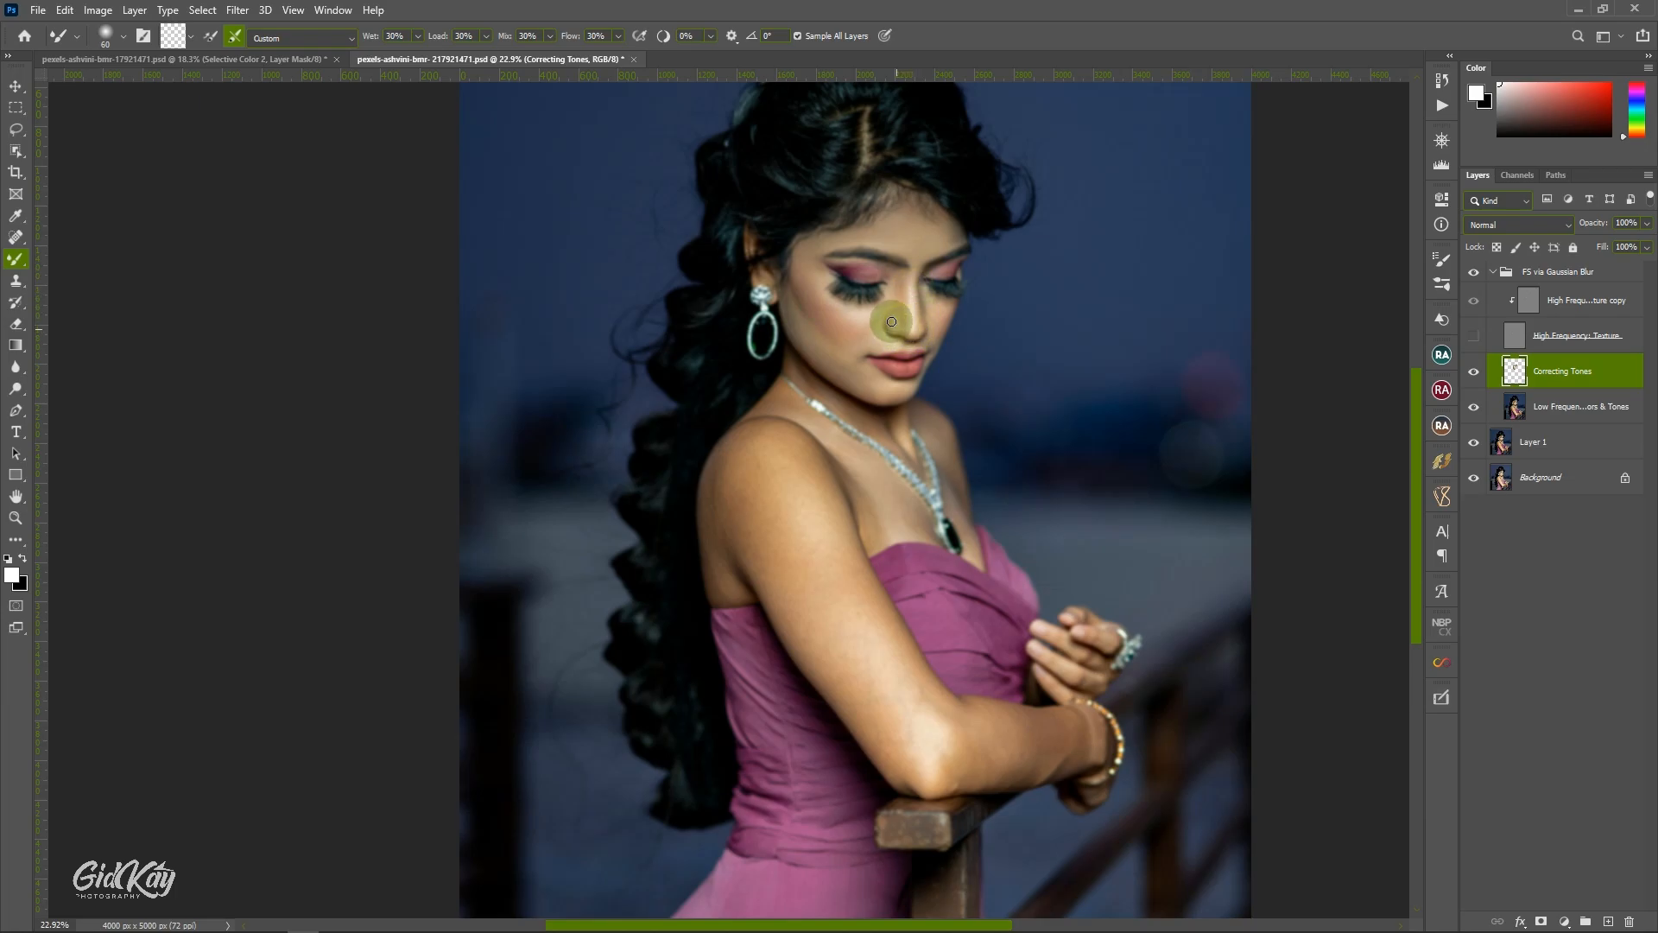
# Blend the tones along the side of the nose and between the far eye's brow and lid, varying the brush size.
pyautogui.moveTo(905, 330); pyautogui.dragTo(893, 295)
pyautogui.press(']')
pyautogui.press(']')
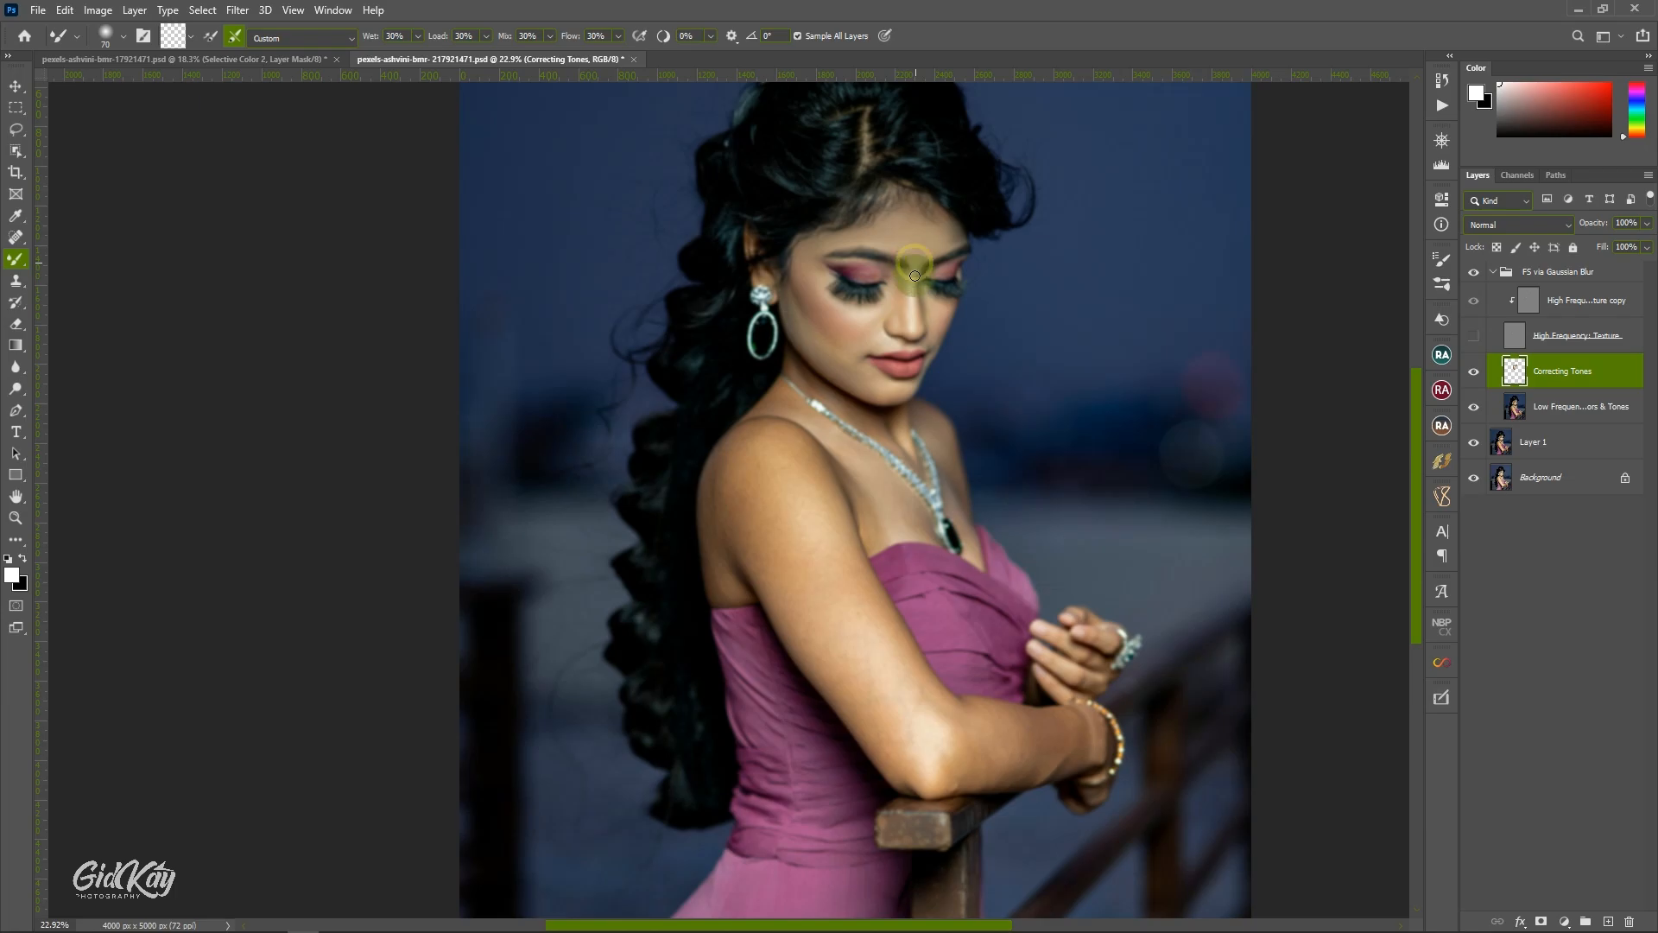
pyautogui.moveTo(938, 249)
pyautogui.mouseDown()
pyautogui.moveTo(952, 243)
pyautogui.moveTo(932, 271)
pyautogui.mouseUp()
pyautogui.press(']')
pyautogui.press('[')
pyautogui.press('[')
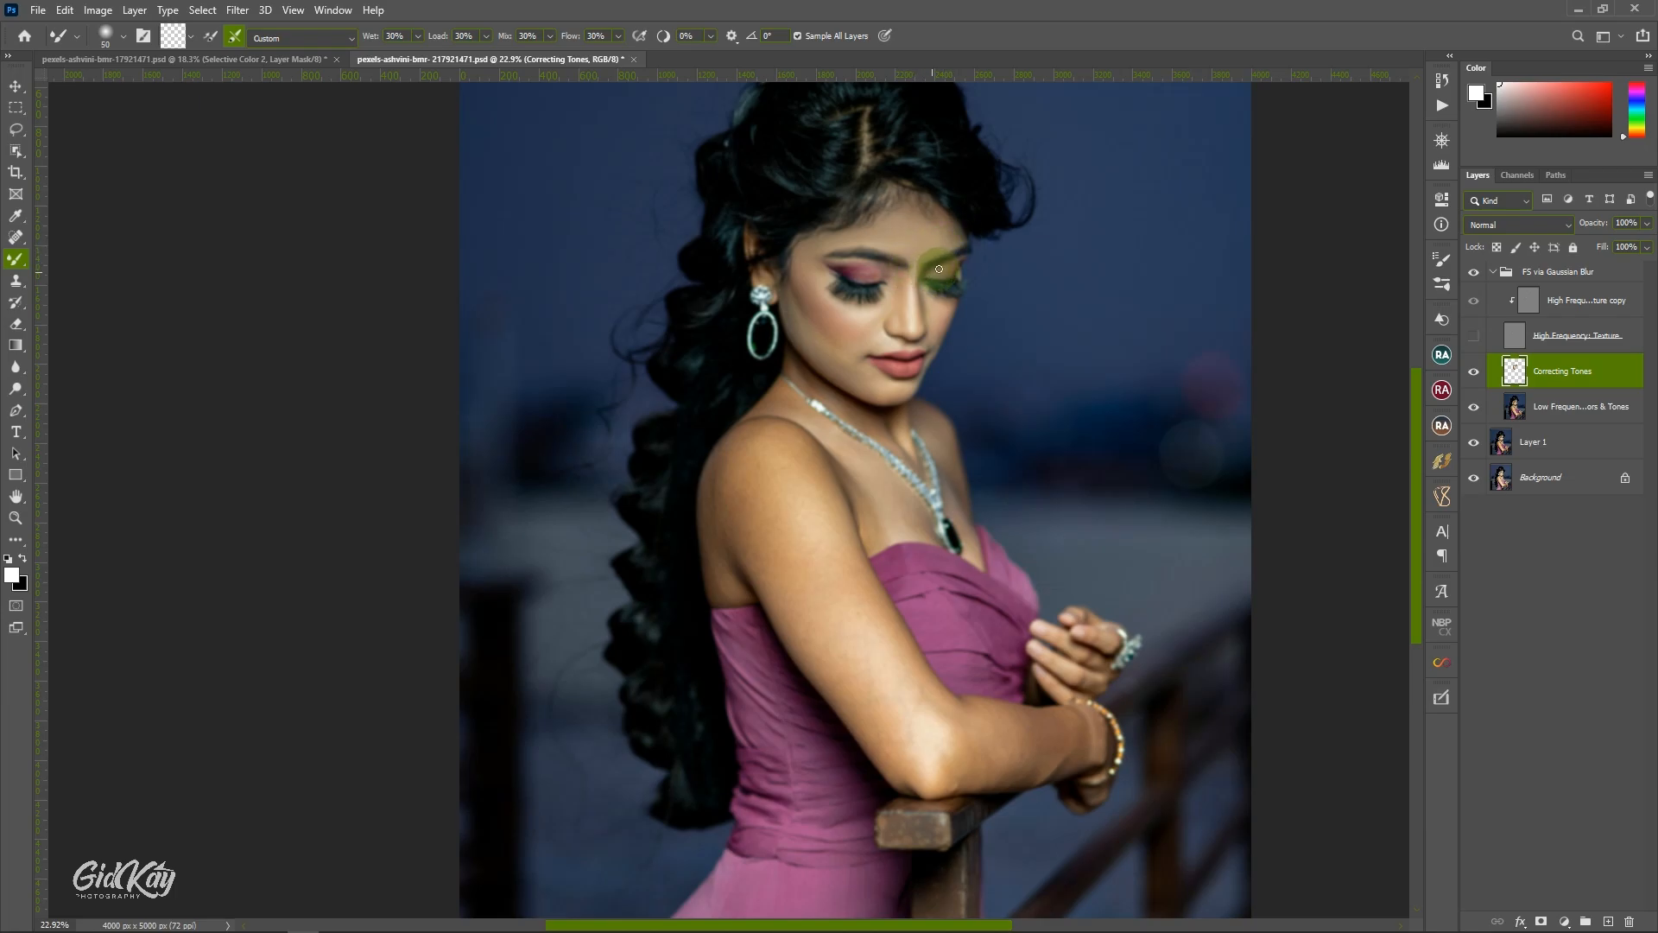
# Blend the skin around the near eye, from the brow's outer end across the lid to the inner corner and beneath it.
pyautogui.press(']')
pyautogui.press(']')
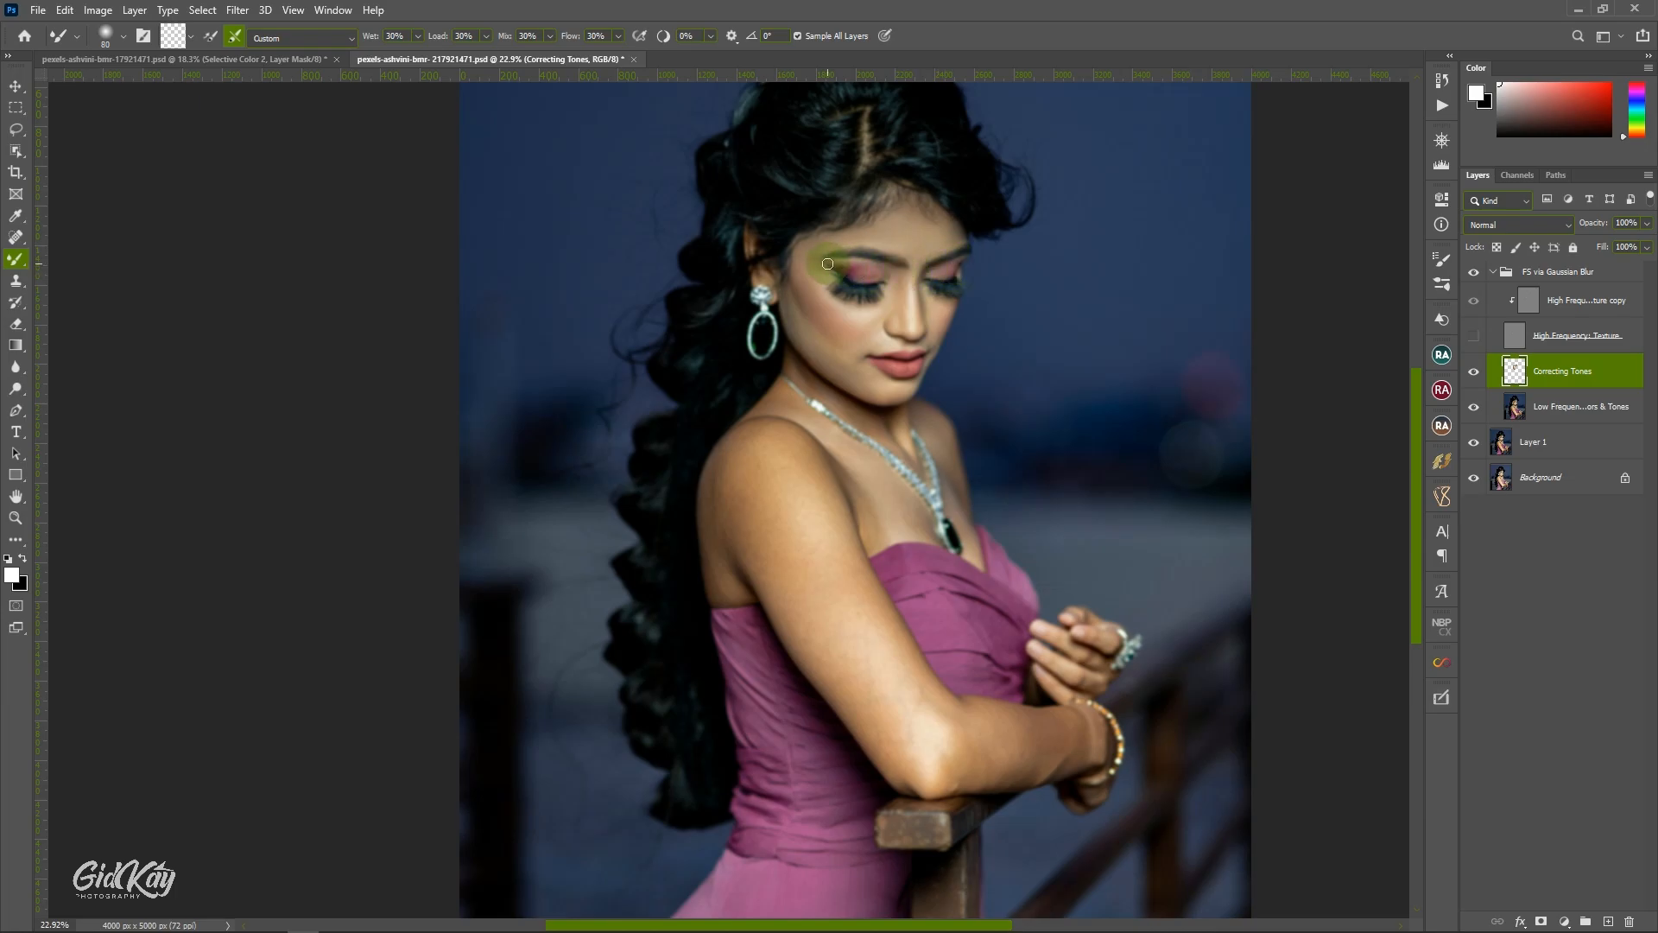
pyautogui.moveTo(829, 265); pyautogui.dragTo(845, 264)
pyautogui.moveTo(876, 268); pyautogui.dragTo(870, 273)
pyautogui.moveTo(887, 279)
pyautogui.mouseDown()
pyautogui.moveTo(842, 298)
pyautogui.moveTo(818, 279)
pyautogui.moveTo(831, 304)
pyautogui.moveTo(878, 308)
pyautogui.mouseUp()
pyautogui.press(']')
pyautogui.press(']')
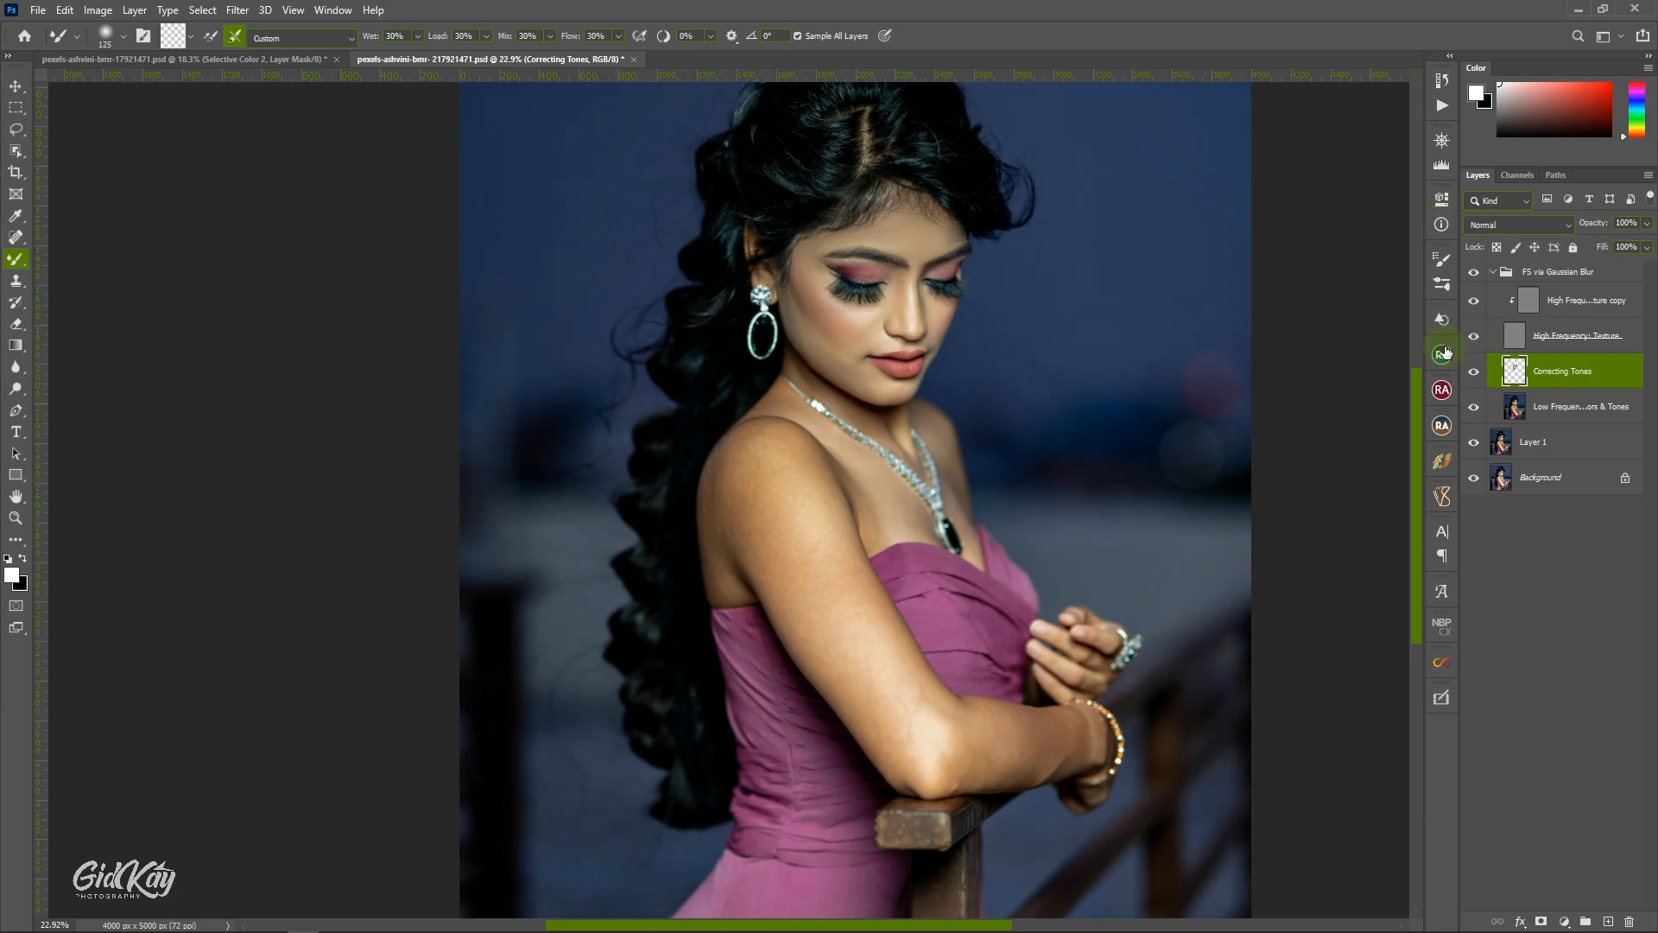
# Compare the portrait with and without the Correcting Tones layer, and hide the High Frequency Texture layer again.
pyautogui.click(1474, 372)
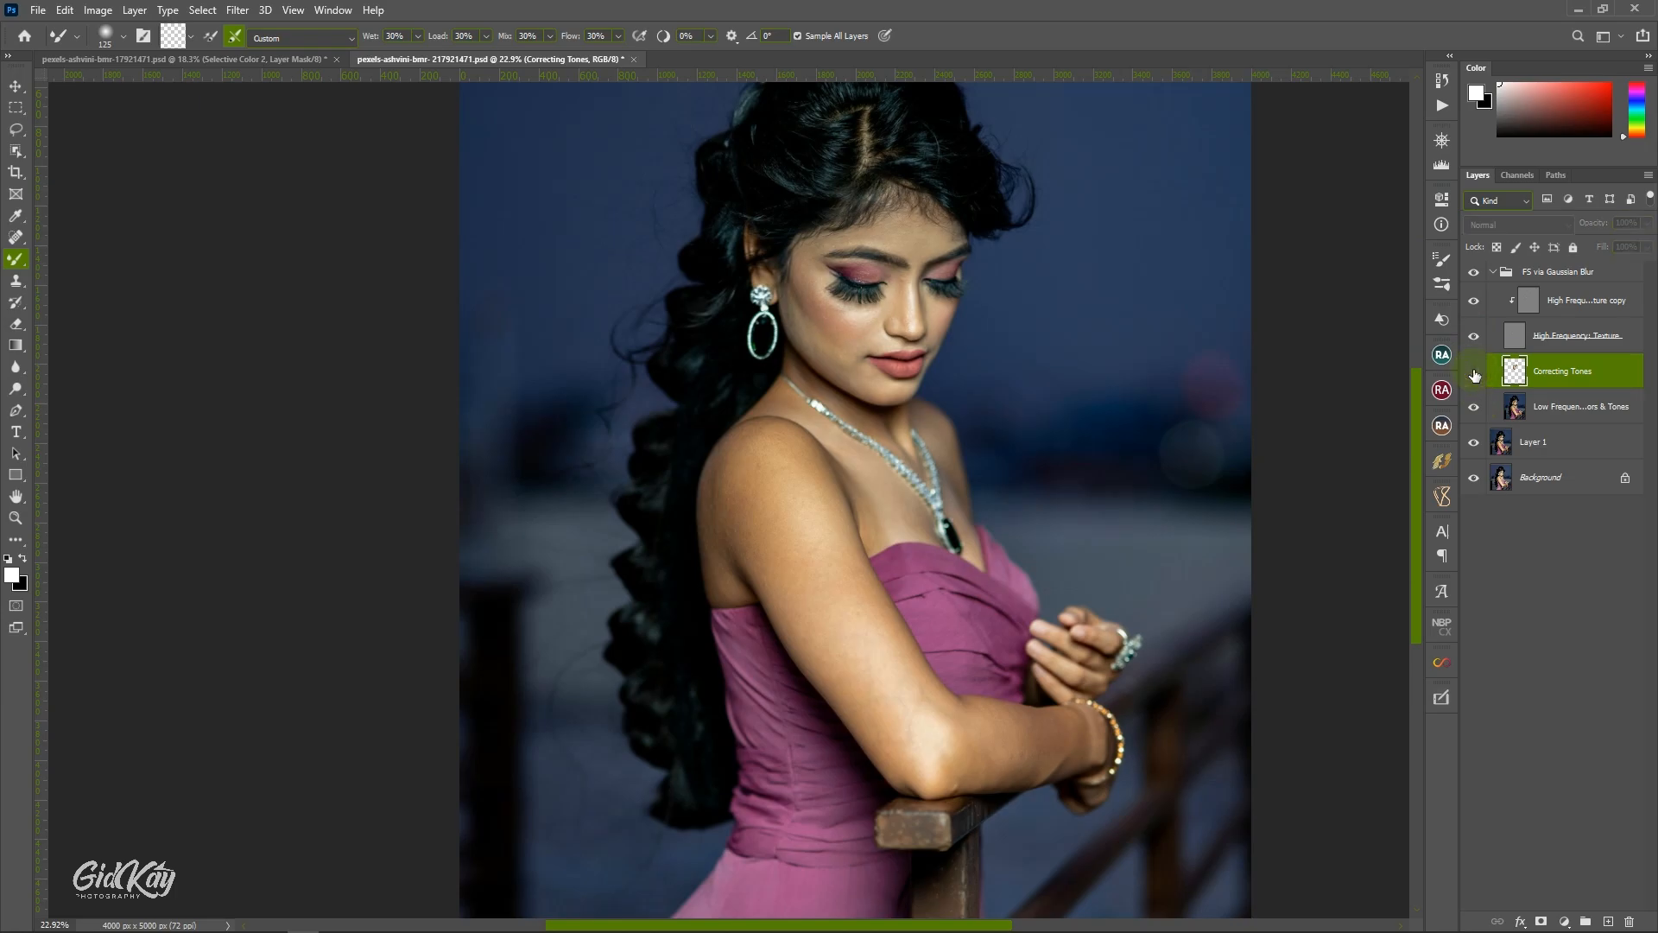
pyautogui.click(1474, 372)
pyautogui.click(1474, 335)
# Blend the lower cheek toward the mouth and along the jawline to the chin with a Mixer Brush of about 100.
pyautogui.press('[')
pyautogui.press('[')
pyautogui.press('[')
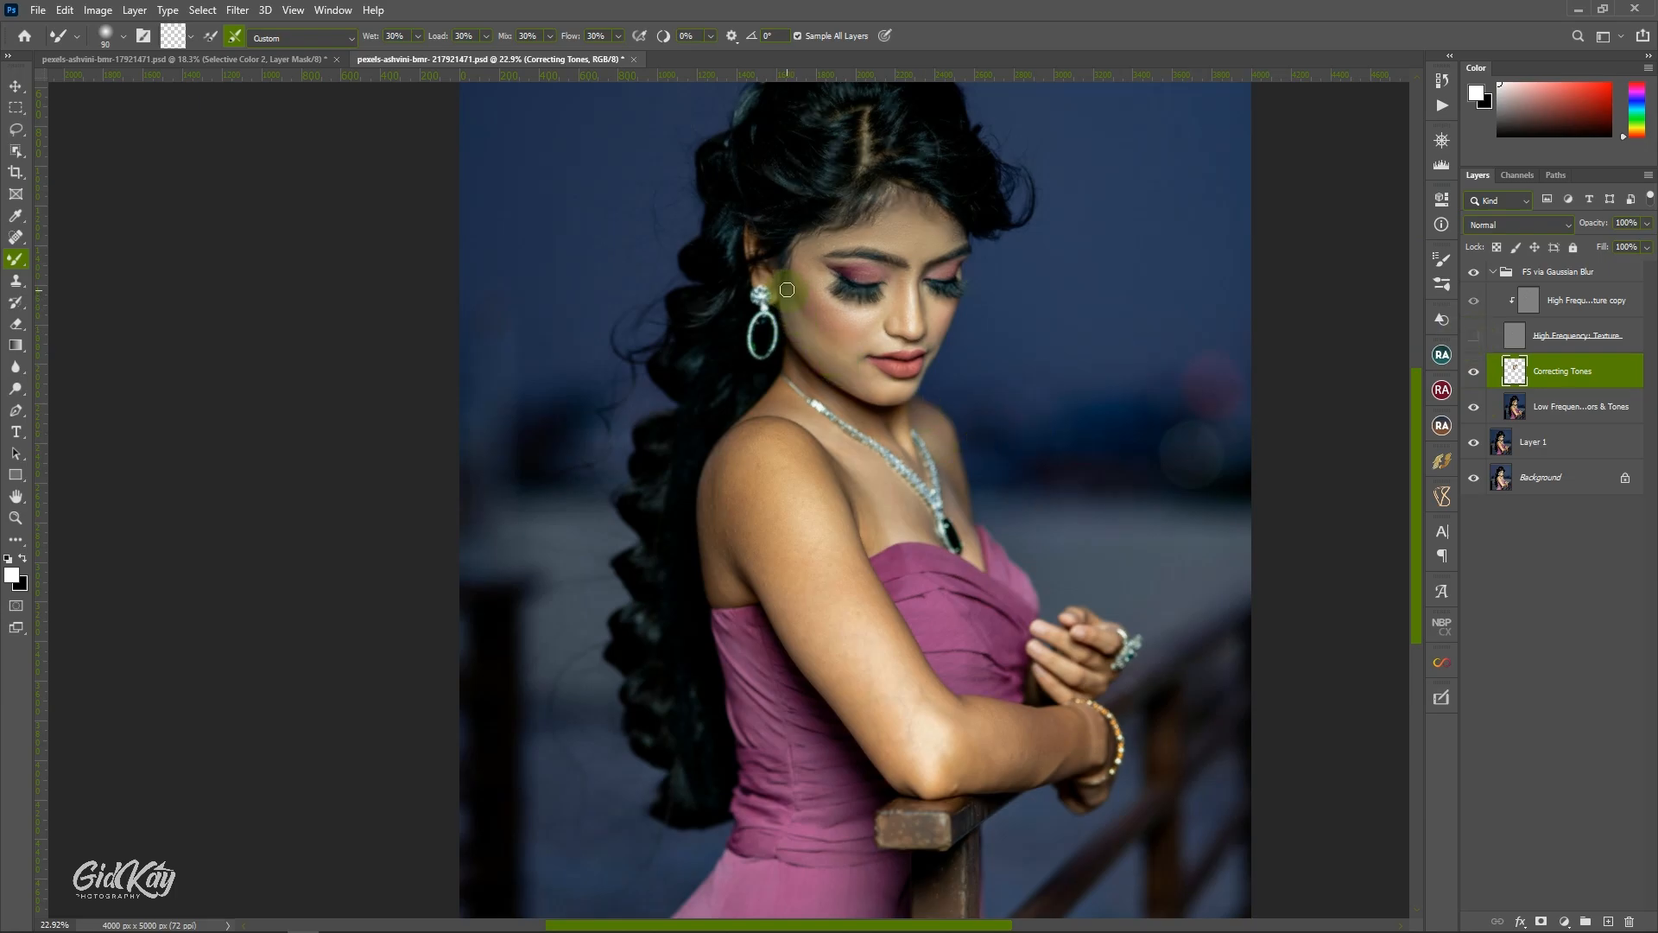
pyautogui.press(']')
pyautogui.scroll(-2, 803, 322)
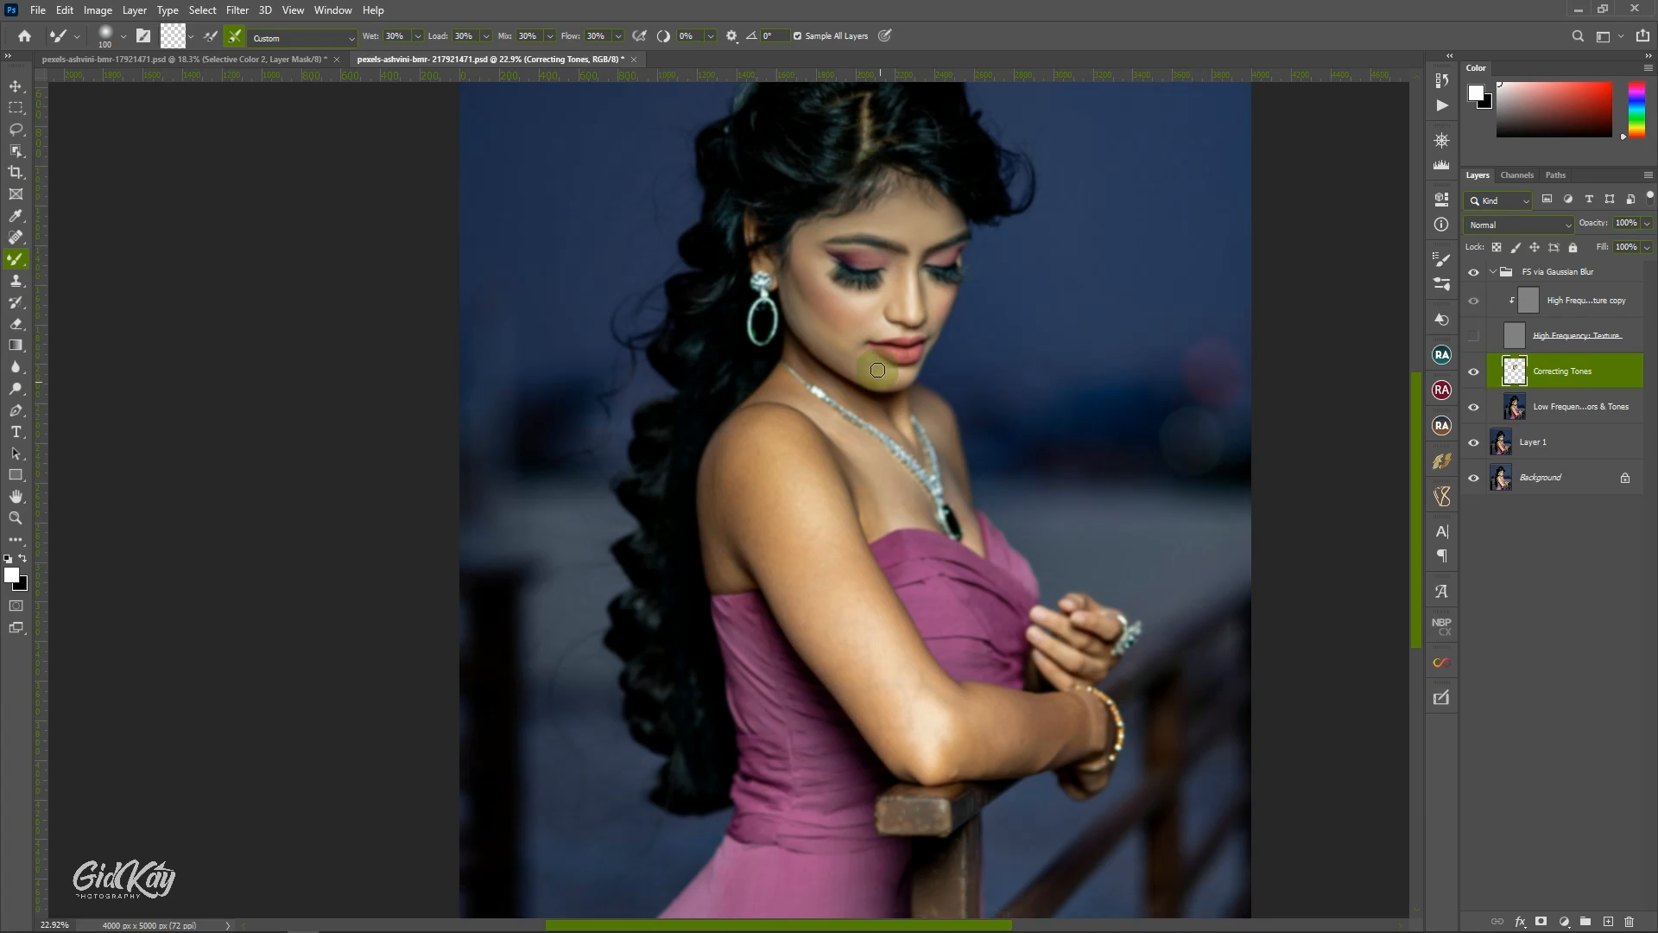
pyautogui.press('[')
pyautogui.moveTo(816, 321); pyautogui.dragTo(908, 346)
pyautogui.press(']')
pyautogui.press('[')
pyautogui.moveTo(796, 329); pyautogui.dragTo(888, 391)
# Blend the skin tones from the neck below the chin across to the far shoulder with a reduced Mixer Brush.
pyautogui.press(']')
pyautogui.press(']')
pyautogui.press(']')
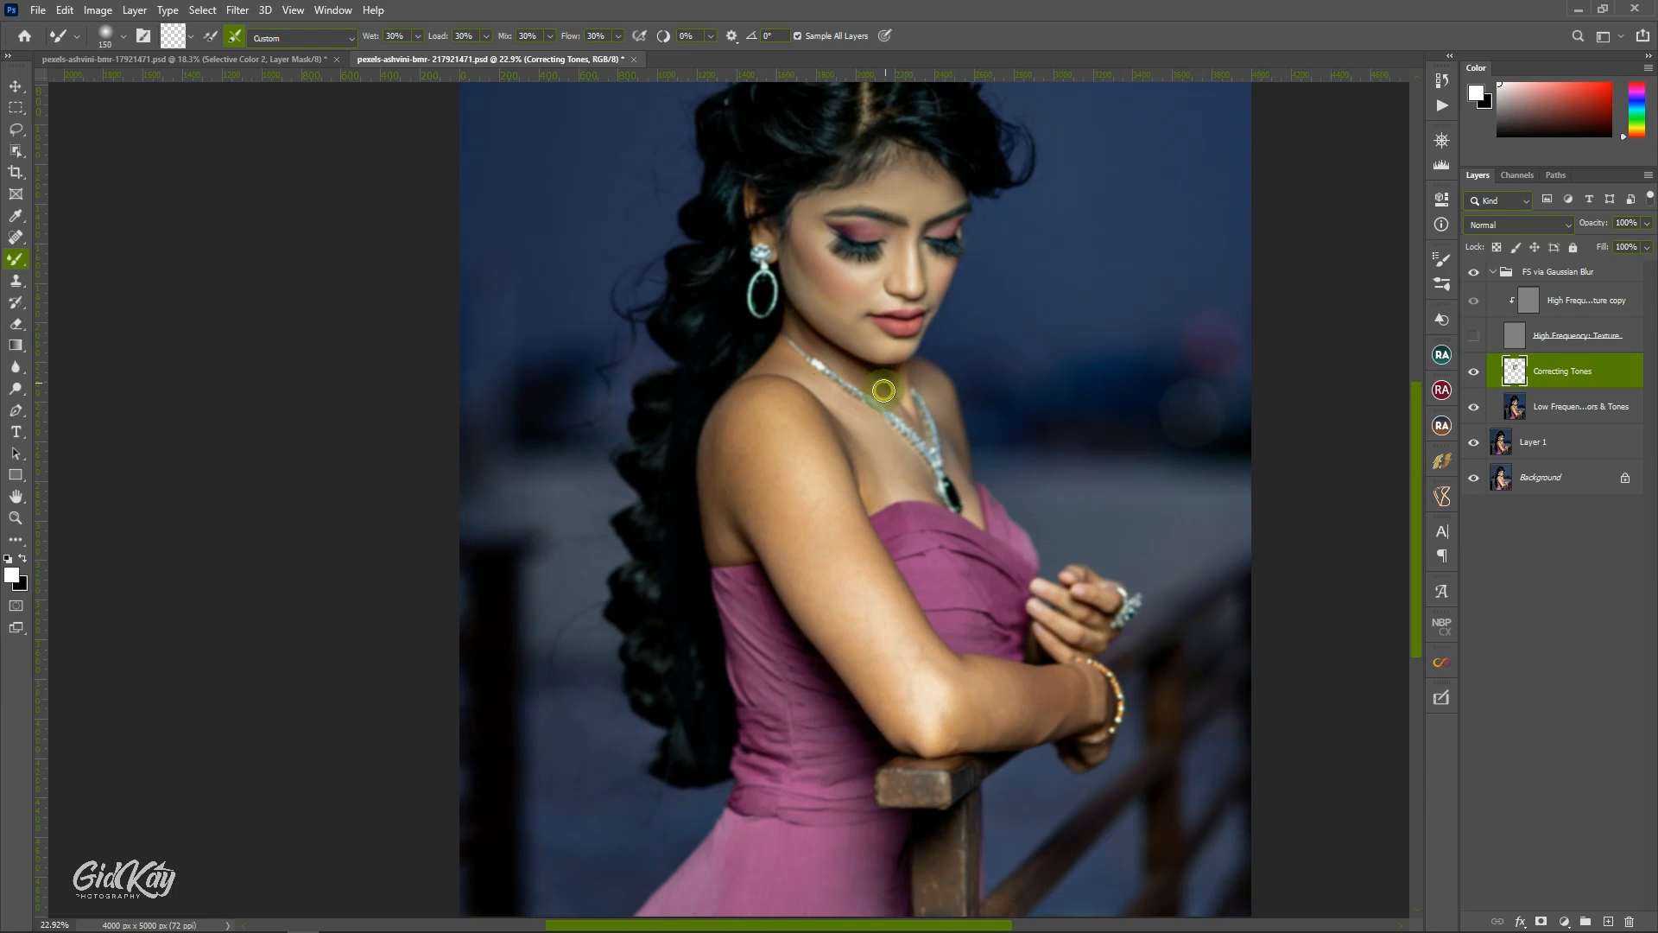
pyautogui.press('[')
pyautogui.press('[')
pyautogui.press('[')
pyautogui.press('[')
pyautogui.moveTo(896, 371)
pyautogui.mouseDown()
pyautogui.moveTo(907, 411)
pyautogui.moveTo(916, 373)
pyautogui.moveTo(934, 395)
pyautogui.moveTo(926, 375)
pyautogui.moveTo(946, 422)
pyautogui.mouseUp()
pyautogui.press(']')
pyautogui.press(']')
pyautogui.press(']')
pyautogui.press('[')
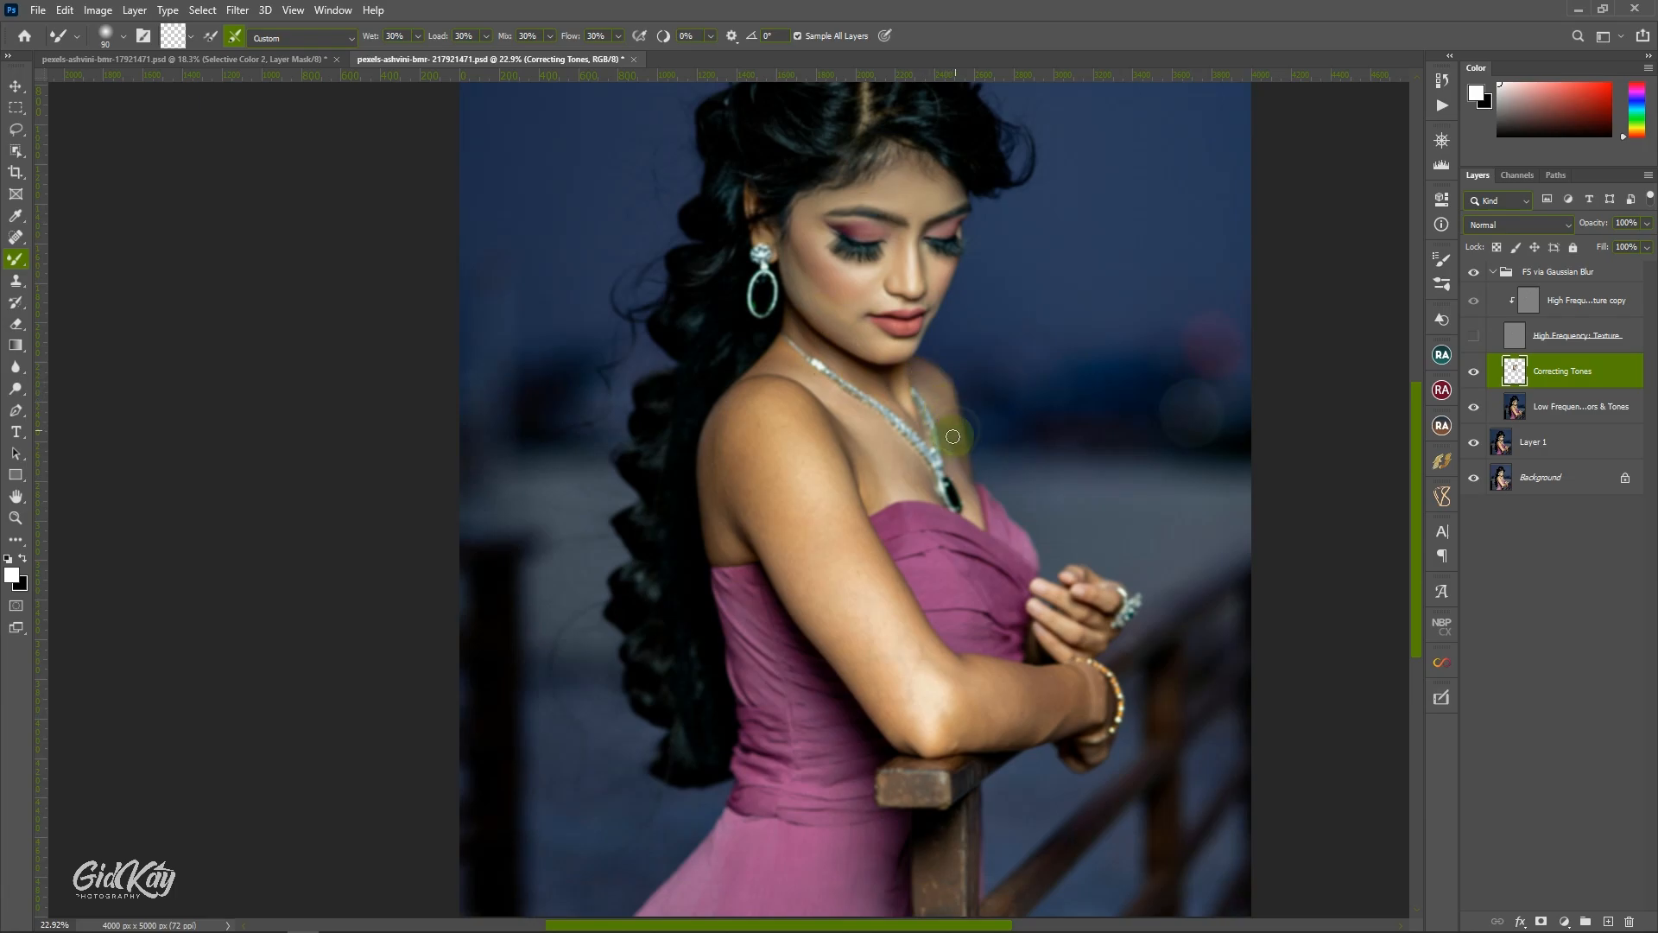
# Blend the skin beside the pendant on the far side of the chest and along the near side of the necklace.
pyautogui.scroll(-1, 947, 415)
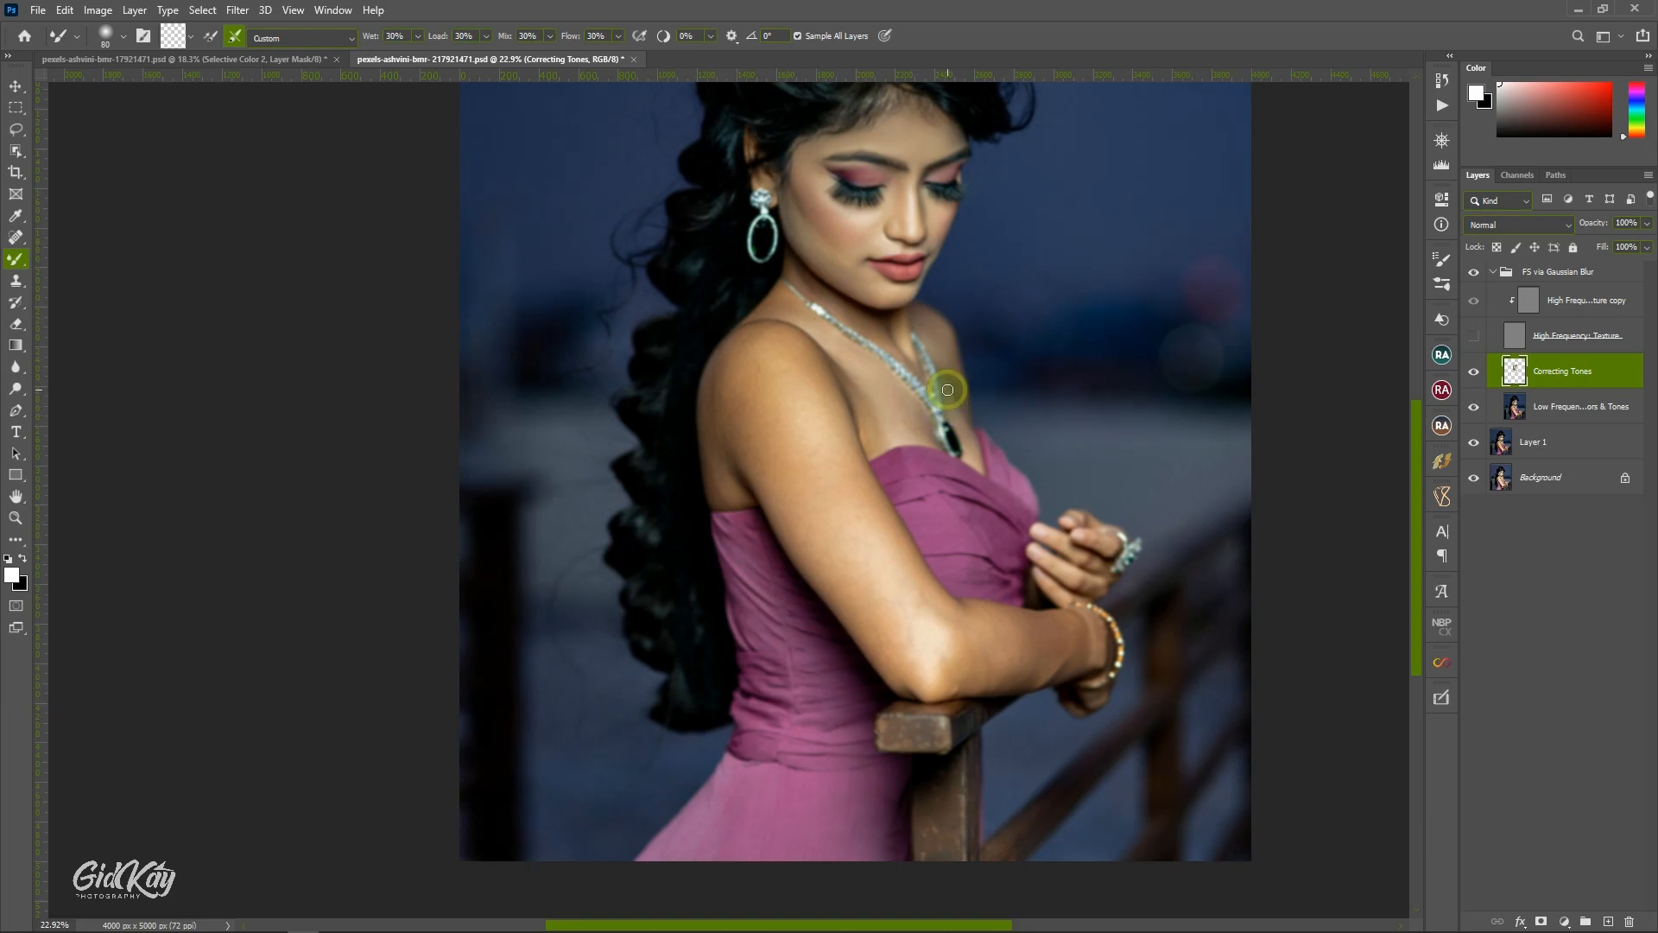
pyautogui.moveTo(948, 390); pyautogui.dragTo(958, 421)
pyautogui.moveTo(782, 289)
pyautogui.mouseDown()
pyautogui.moveTo(744, 319)
pyautogui.moveTo(787, 301)
pyautogui.moveTo(819, 331)
pyautogui.moveTo(759, 309)
pyautogui.moveTo(828, 347)
pyautogui.moveTo(821, 329)
pyautogui.moveTo(880, 379)
pyautogui.moveTo(837, 349)
pyautogui.moveTo(871, 448)
pyautogui.moveTo(861, 401)
pyautogui.moveTo(861, 422)
pyautogui.moveTo(866, 370)
pyautogui.mouseUp()
# Enlarge the Mixer Brush and blend the chest skin above the dress neckline and beside the necklace.
pyautogui.press(']')
pyautogui.press('[')
pyautogui.press(']')
pyautogui.press(']')
# Blend the chest from the collarbone down toward the pendant with long strokes, enlarging the Mixer Brush further.
pyautogui.press(']')
pyautogui.press(']')
pyautogui.press('[')
pyautogui.press('[')
# Blend the skin tones from the near shoulder down the upper arm, including its back edge.
pyautogui.press(']')
pyautogui.press(']')
pyautogui.press(']')
pyautogui.moveTo(898, 428); pyautogui.dragTo(895, 433)
pyautogui.moveTo(876, 378)
pyautogui.mouseDown()
pyautogui.moveTo(906, 420)
pyautogui.moveTo(904, 404)
pyautogui.mouseUp()
# Blend the rounded shoulder and the middle of the upper arm, enlarging the Mixer Brush to 400.
pyautogui.press(']')
pyautogui.moveTo(869, 360); pyautogui.dragTo(928, 436)
pyautogui.press(']')
pyautogui.press(']')
pyautogui.press(']')
pyautogui.press(']')
pyautogui.moveTo(892, 377); pyautogui.dragTo(909, 402)
pyautogui.scroll(-1, 782, 354)
pyautogui.press(']')
pyautogui.moveTo(734, 300)
pyautogui.mouseDown()
pyautogui.moveTo(734, 297)
pyautogui.moveTo(711, 382)
pyautogui.moveTo(709, 356)
pyautogui.moveTo(720, 456)
pyautogui.moveTo(743, 458)
pyautogui.moveTo(710, 385)
pyautogui.moveTo(719, 347)
pyautogui.moveTo(765, 403)
pyautogui.mouseUp()
pyautogui.click(706, 383)
pyautogui.press('[')
pyautogui.press('[')
pyautogui.press('[')
pyautogui.press(']')
pyautogui.press(']')
pyautogui.press(']')
pyautogui.press(']')
pyautogui.press(']')
pyautogui.moveTo(734, 345)
pyautogui.mouseDown()
pyautogui.moveTo(771, 378)
pyautogui.moveTo(788, 326)
pyautogui.mouseUp()
pyautogui.press(']')
pyautogui.press(']')
pyautogui.moveTo(822, 406)
pyautogui.mouseDown()
pyautogui.moveTo(853, 486)
pyautogui.moveTo(830, 494)
pyautogui.moveTo(772, 419)
pyautogui.moveTo(778, 436)
pyautogui.moveTo(777, 400)
pyautogui.moveTo(800, 437)
pyautogui.moveTo(798, 417)
pyautogui.mouseUp()
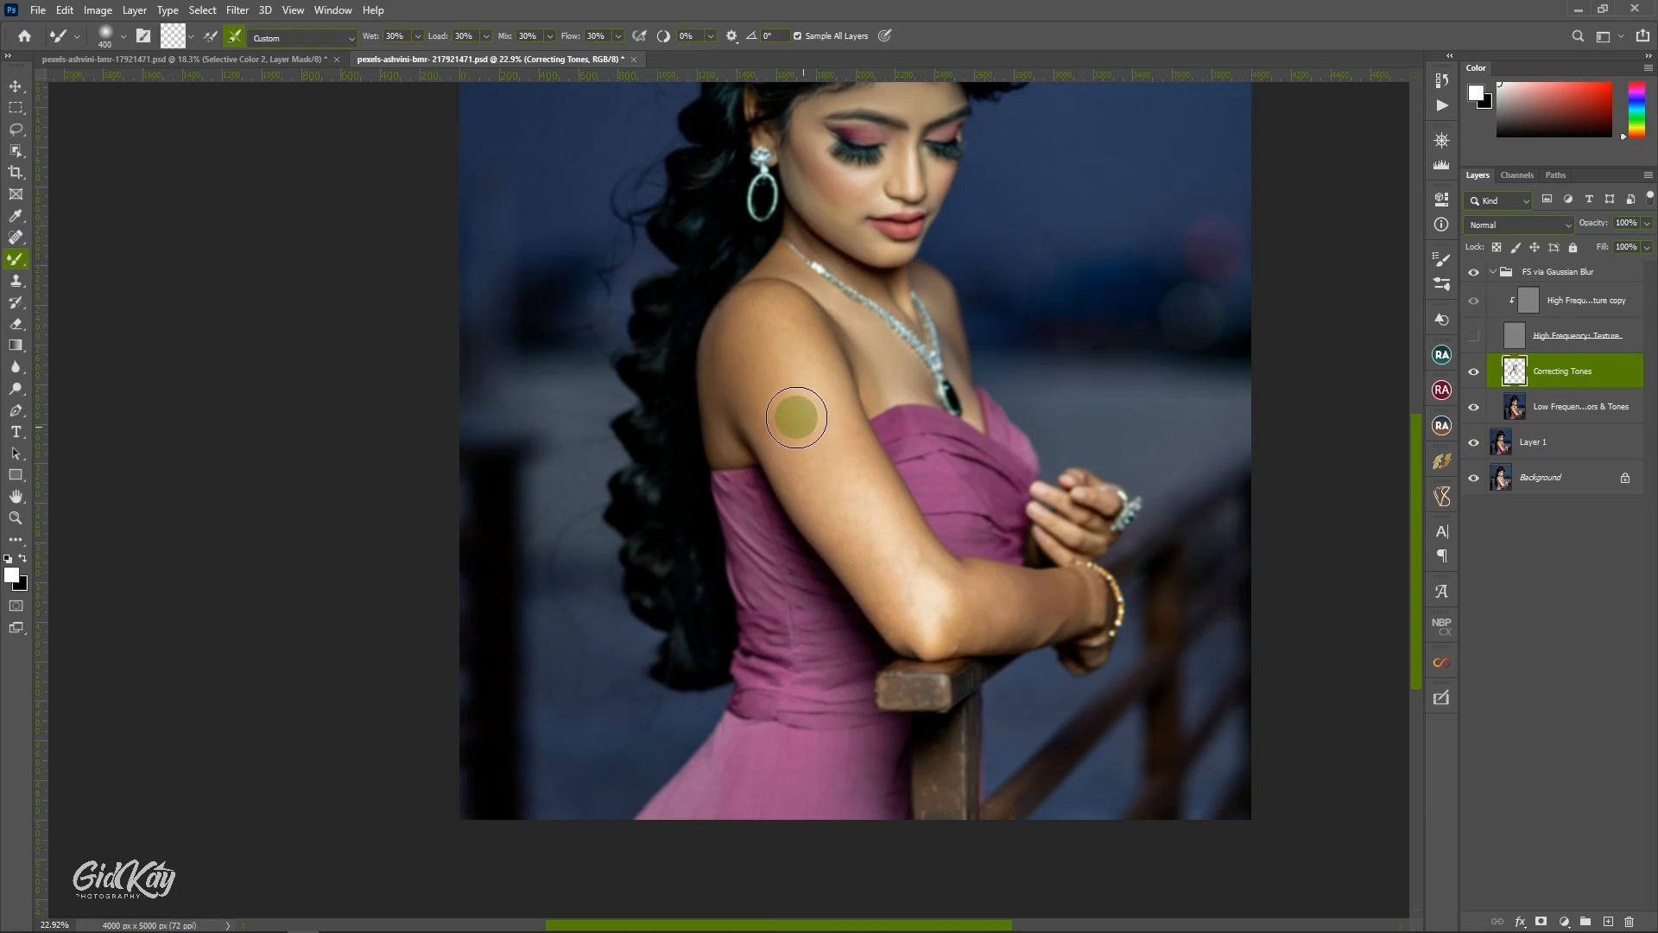
# Reduce the Mixer Brush to 200 and blend the tones along the upper arm between the armpit and elbow.
pyautogui.press('[')
pyautogui.press('[')
pyautogui.press('[')
pyautogui.press('[')
pyautogui.press('[')
pyautogui.scroll(-1, 796, 419)
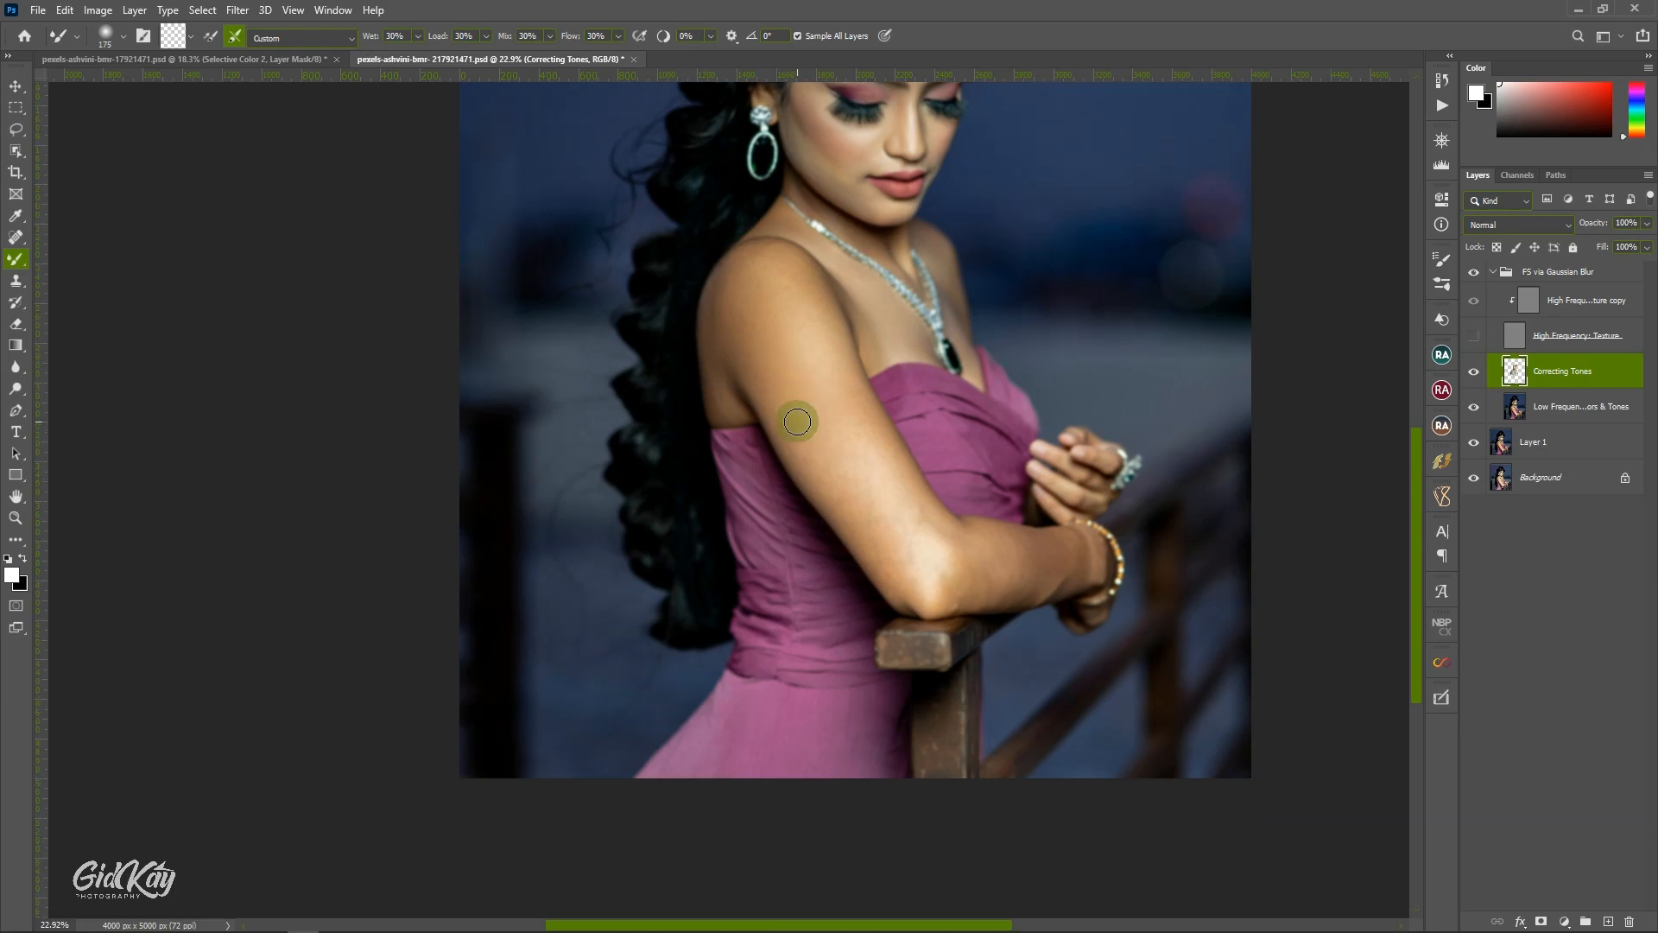
pyautogui.press(']')
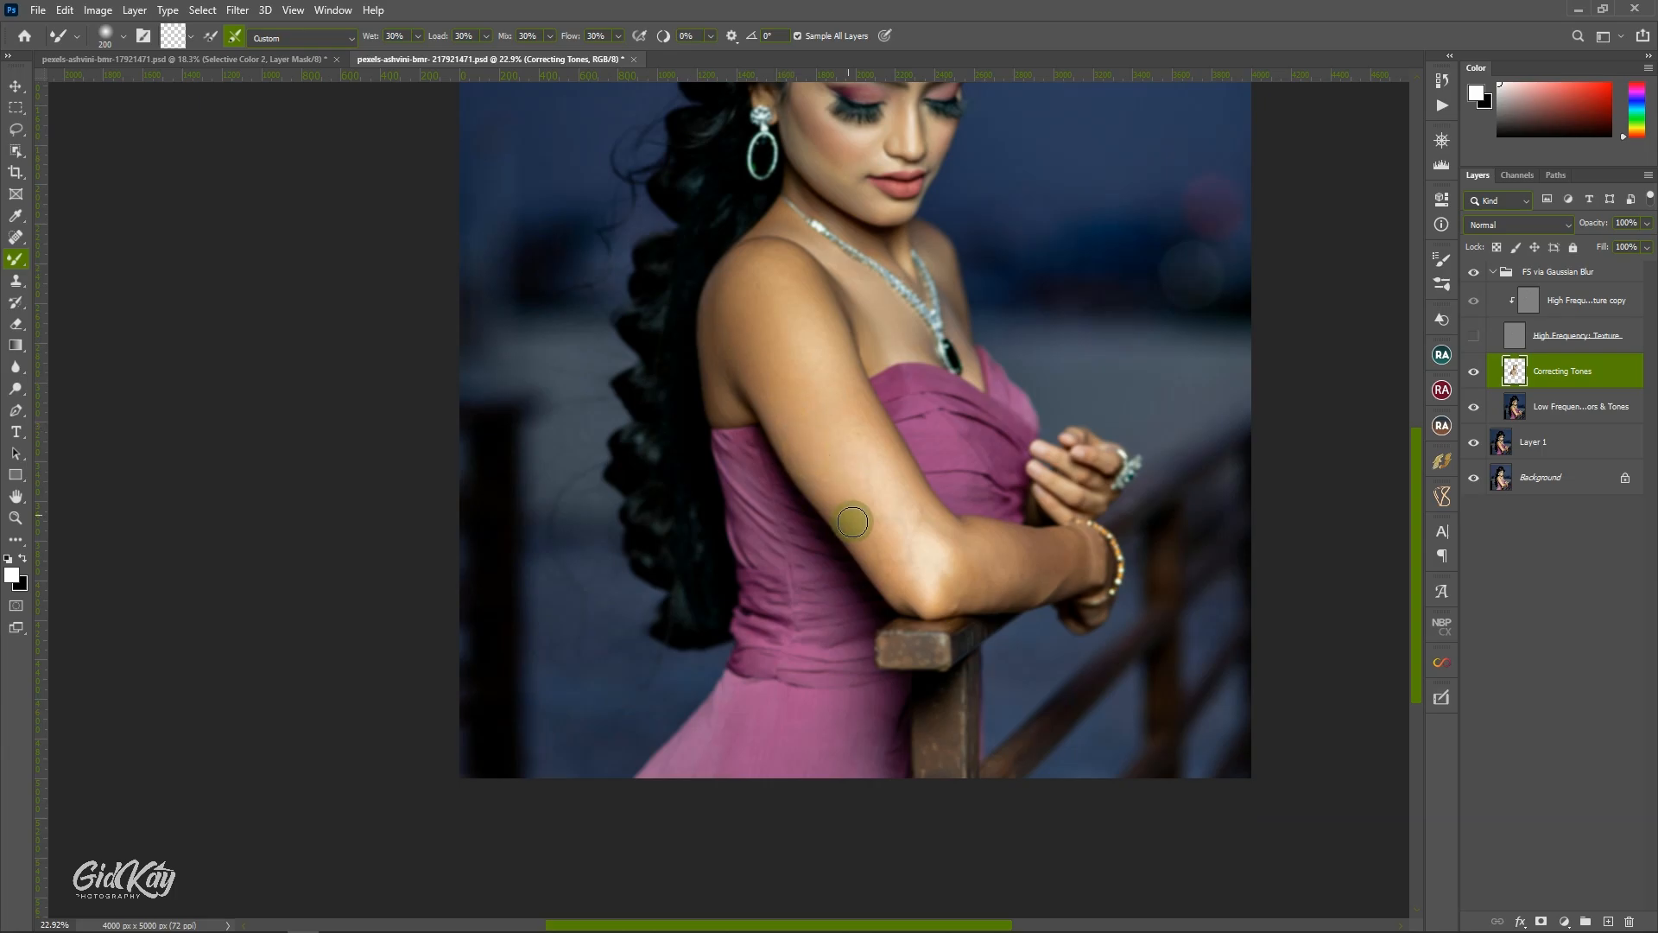
pyautogui.moveTo(853, 521)
pyautogui.mouseDown()
pyautogui.moveTo(835, 497)
pyautogui.moveTo(886, 552)
pyautogui.moveTo(814, 445)
pyautogui.mouseUp()
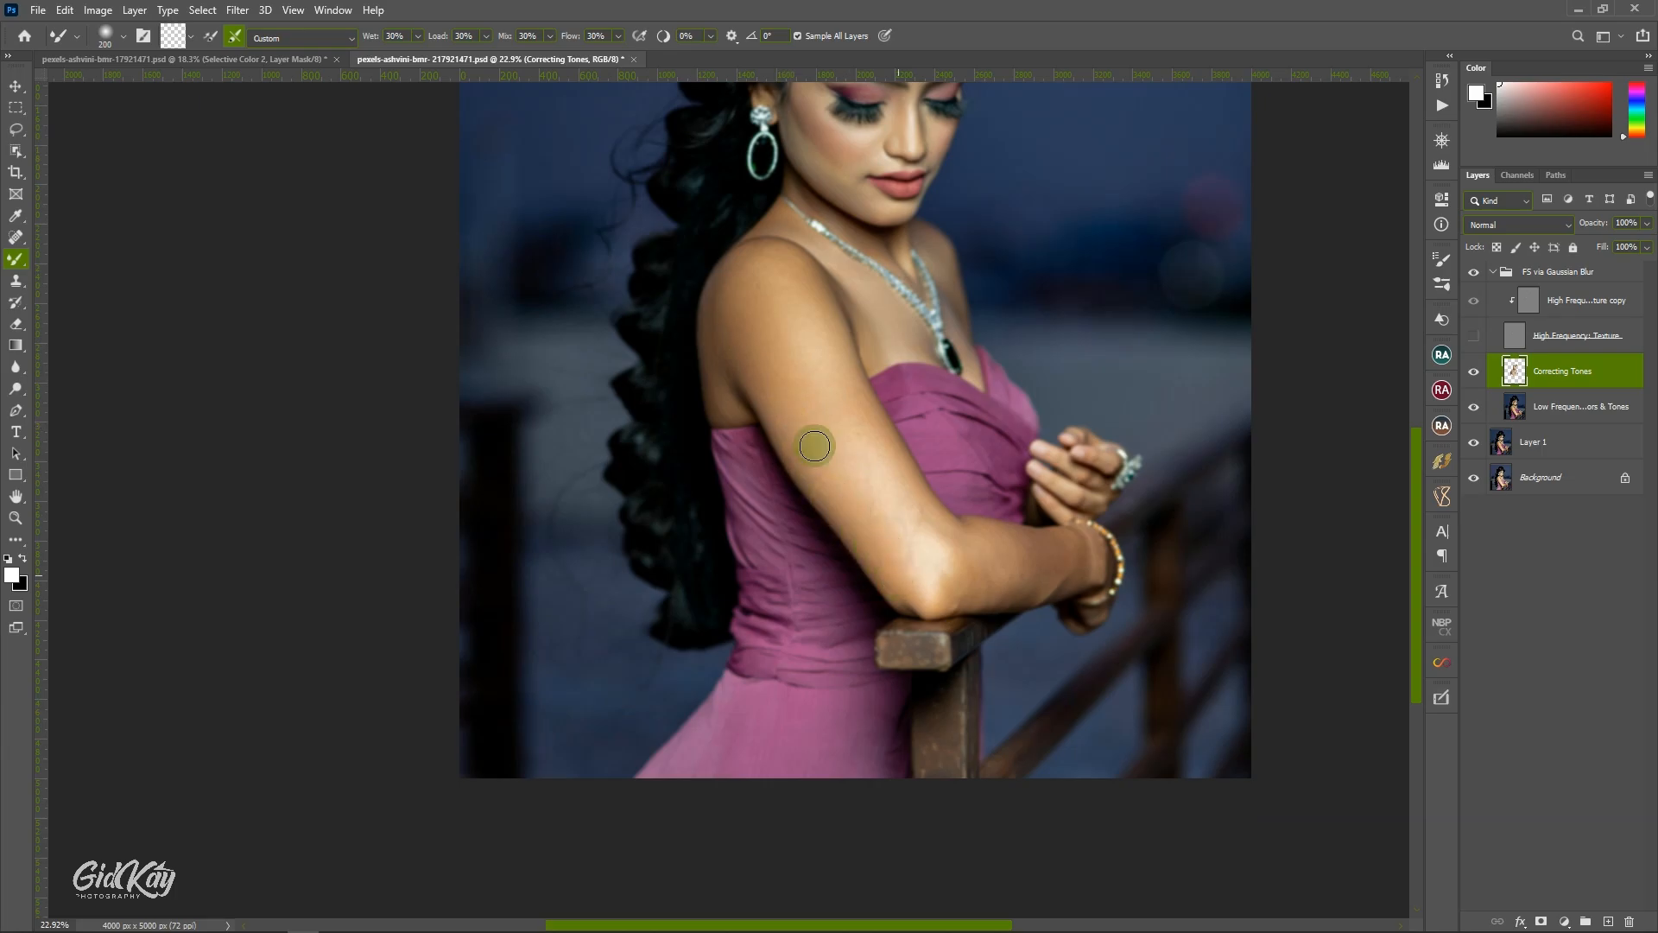
pyautogui.moveTo(785, 380); pyautogui.dragTo(870, 512)
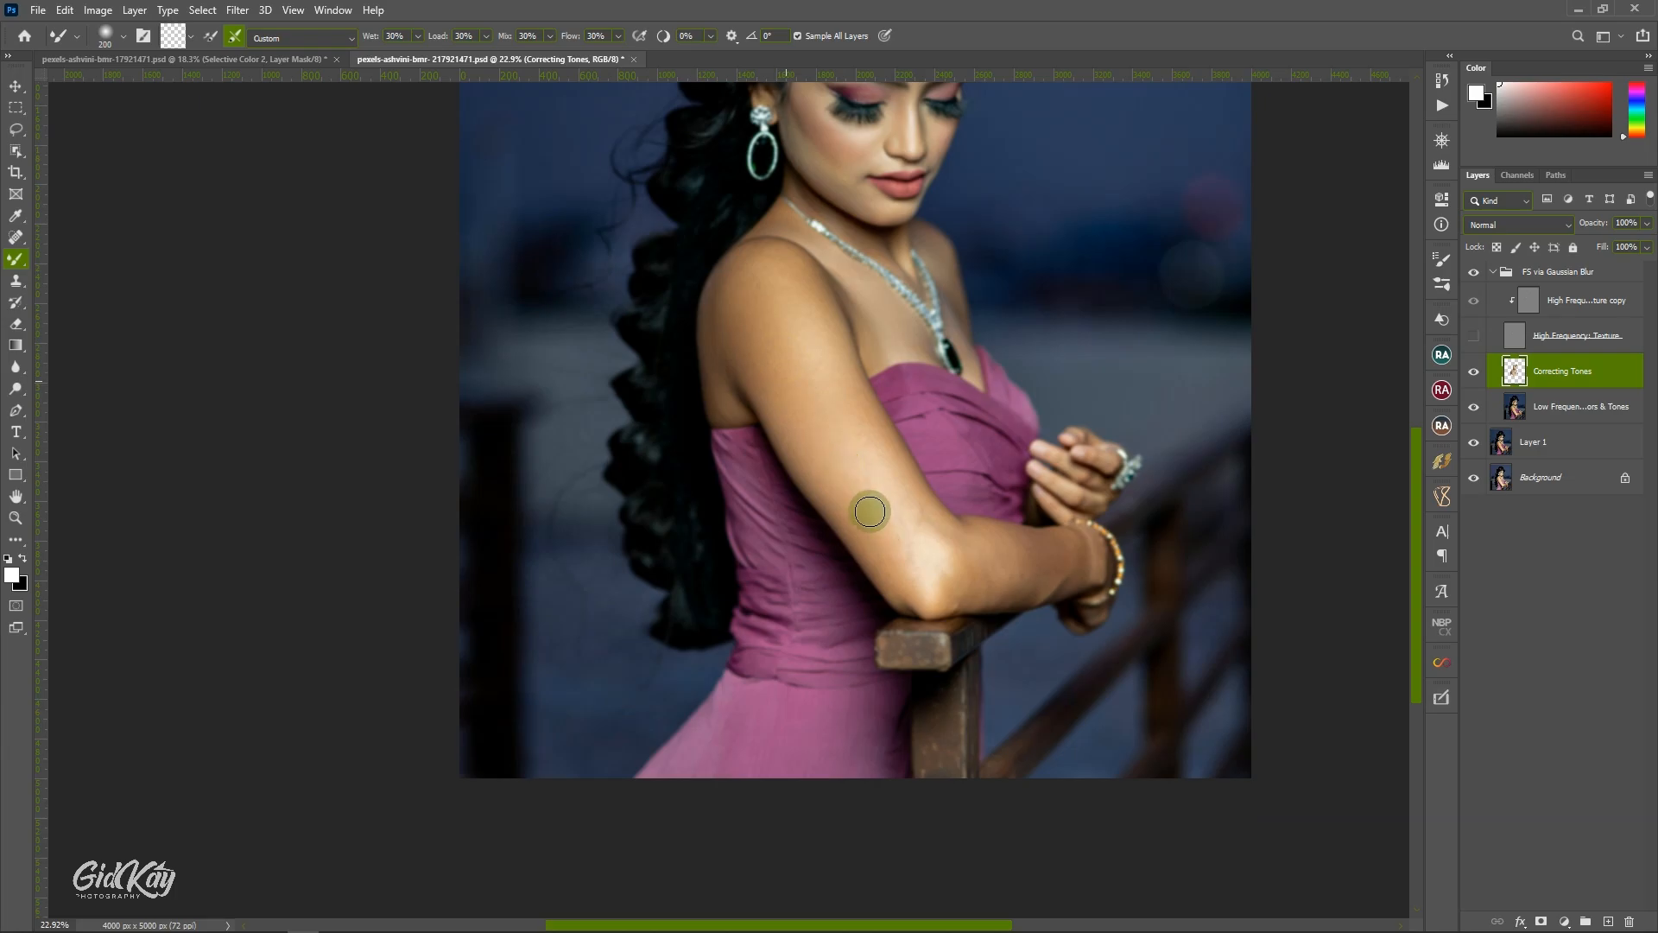
# Enlarge the Mixer Brush to 250 and blend the whole upper arm down through the elbow into the forearm.
pyautogui.press(']')
pyautogui.press(']')
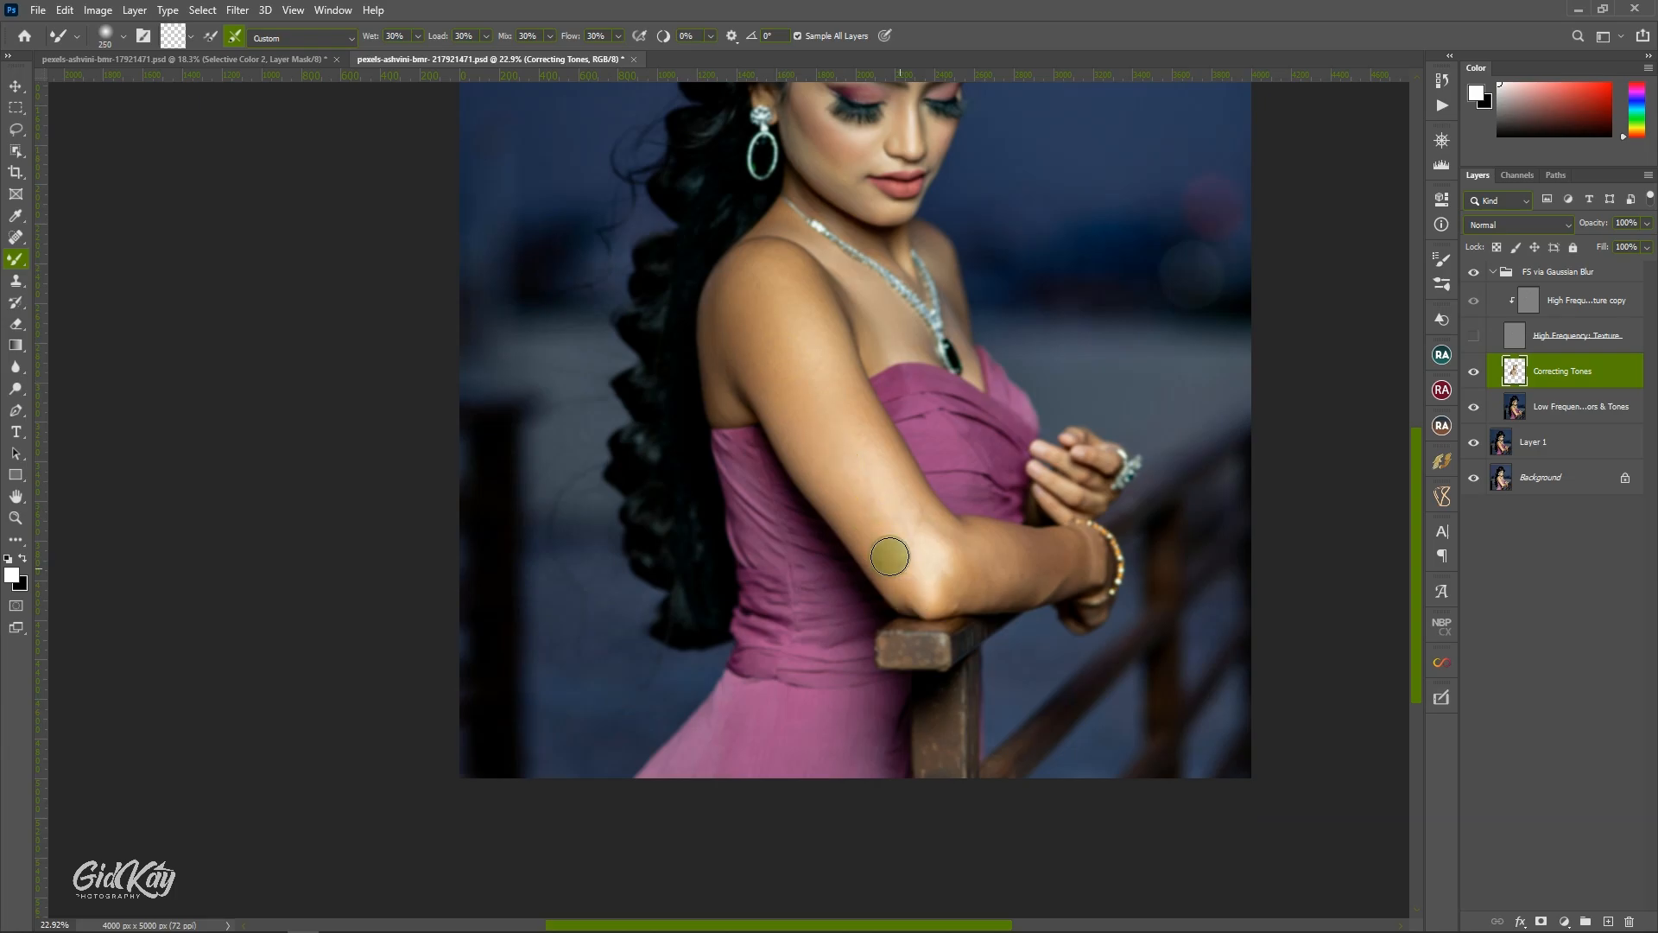
pyautogui.moveTo(783, 333); pyautogui.dragTo(827, 405)
pyautogui.moveTo(835, 421); pyautogui.dragTo(896, 514)
pyautogui.moveTo(789, 314); pyautogui.dragTo(933, 566)
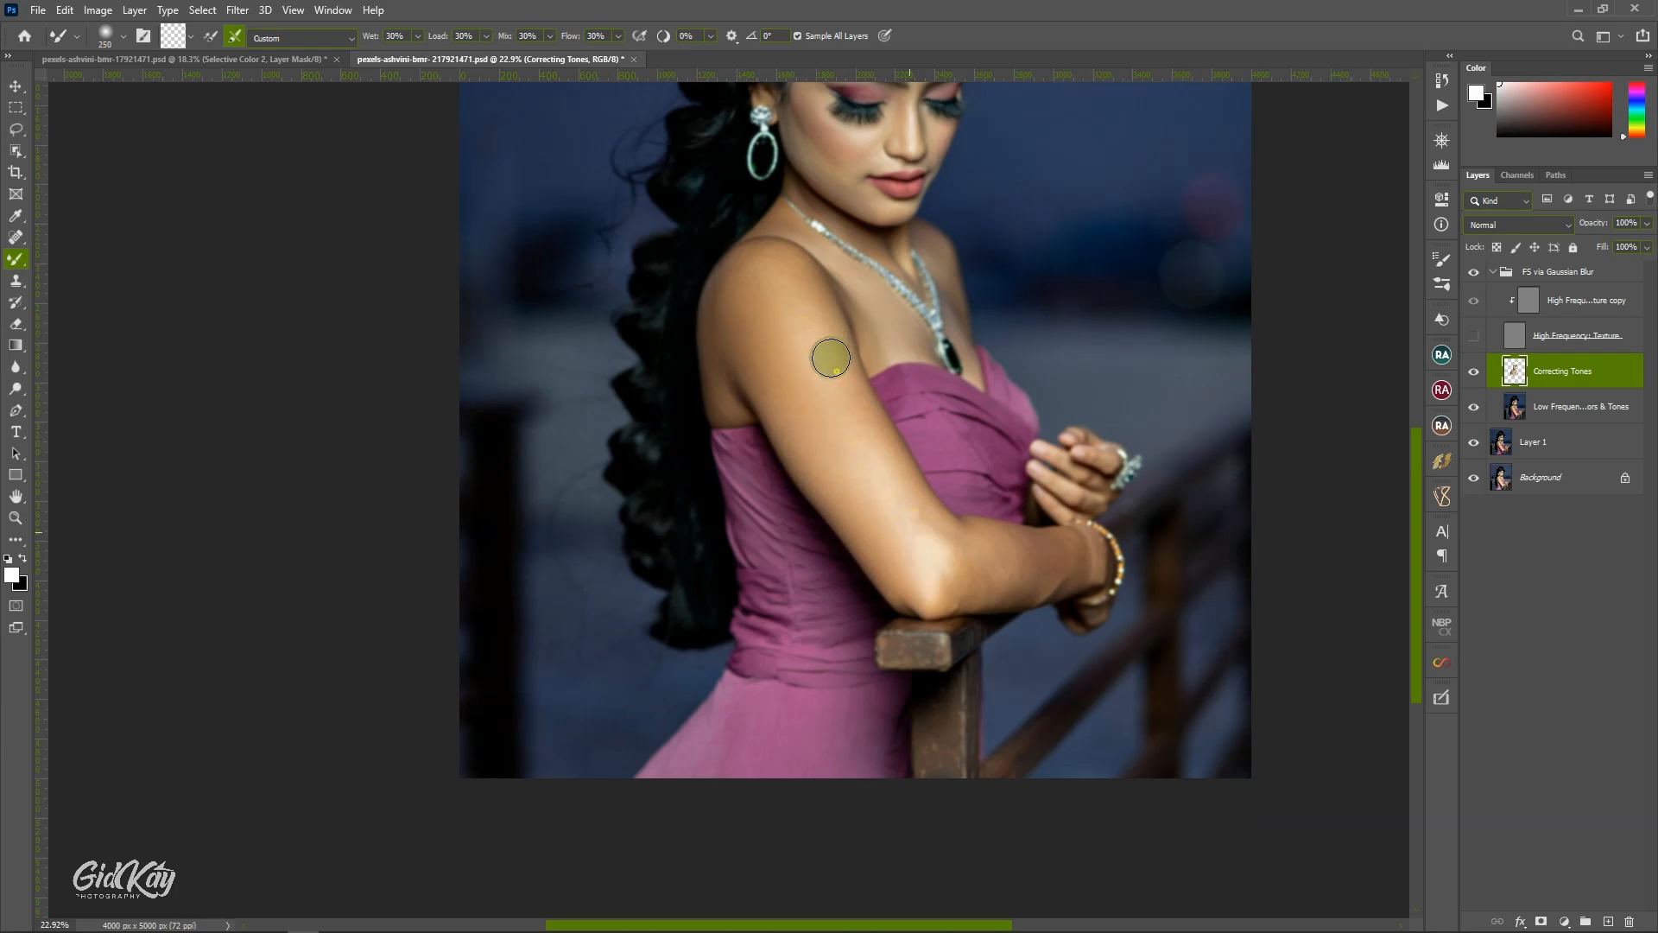
pyautogui.moveTo(831, 357)
pyautogui.mouseDown()
pyautogui.moveTo(925, 521)
pyautogui.moveTo(969, 553)
pyautogui.moveTo(945, 556)
pyautogui.moveTo(968, 567)
pyautogui.moveTo(943, 584)
pyautogui.moveTo(1036, 565)
pyautogui.moveTo(973, 553)
pyautogui.moveTo(1021, 543)
pyautogui.mouseUp()
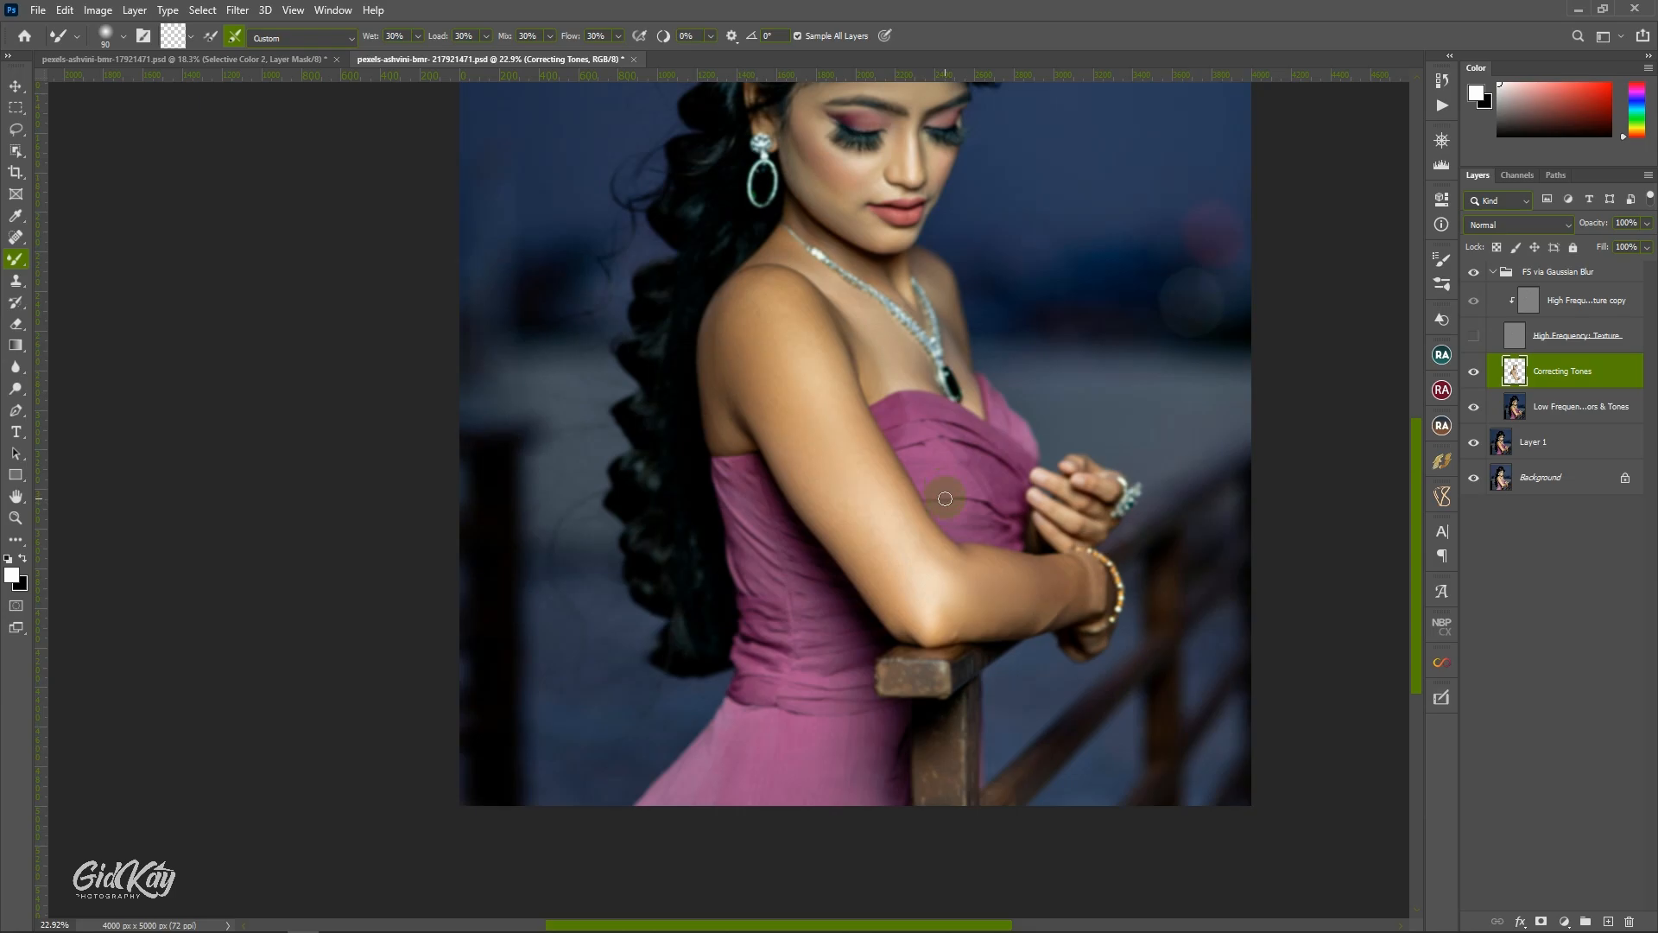
# Blend the inner elbow, and with the Mixer Brush reduced, the wrist beside the bracelet.
pyautogui.moveTo(945, 498)
pyautogui.mouseDown()
pyautogui.moveTo(878, 471)
pyautogui.moveTo(940, 547)
pyautogui.moveTo(968, 553)
pyautogui.mouseUp()
pyautogui.press('[')
pyautogui.scroll(5, 986, 560)
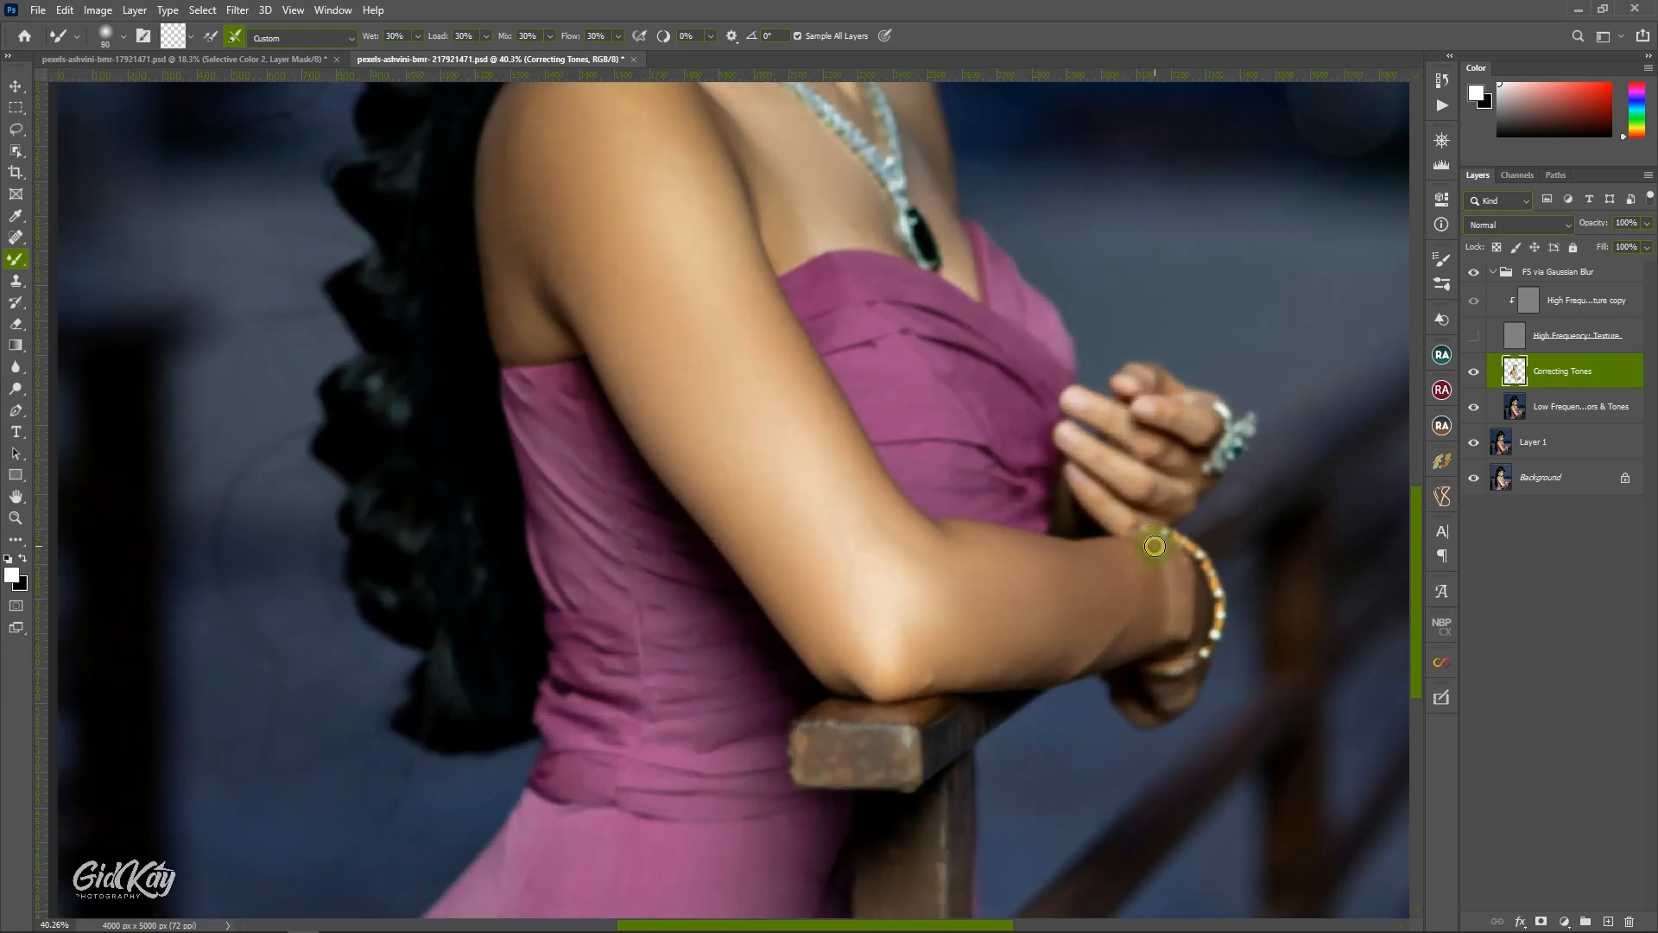
pyautogui.moveTo(1154, 546)
pyautogui.mouseDown()
pyautogui.moveTo(1175, 567)
pyautogui.moveTo(1177, 629)
pyautogui.moveTo(1151, 637)
pyautogui.mouseUp()
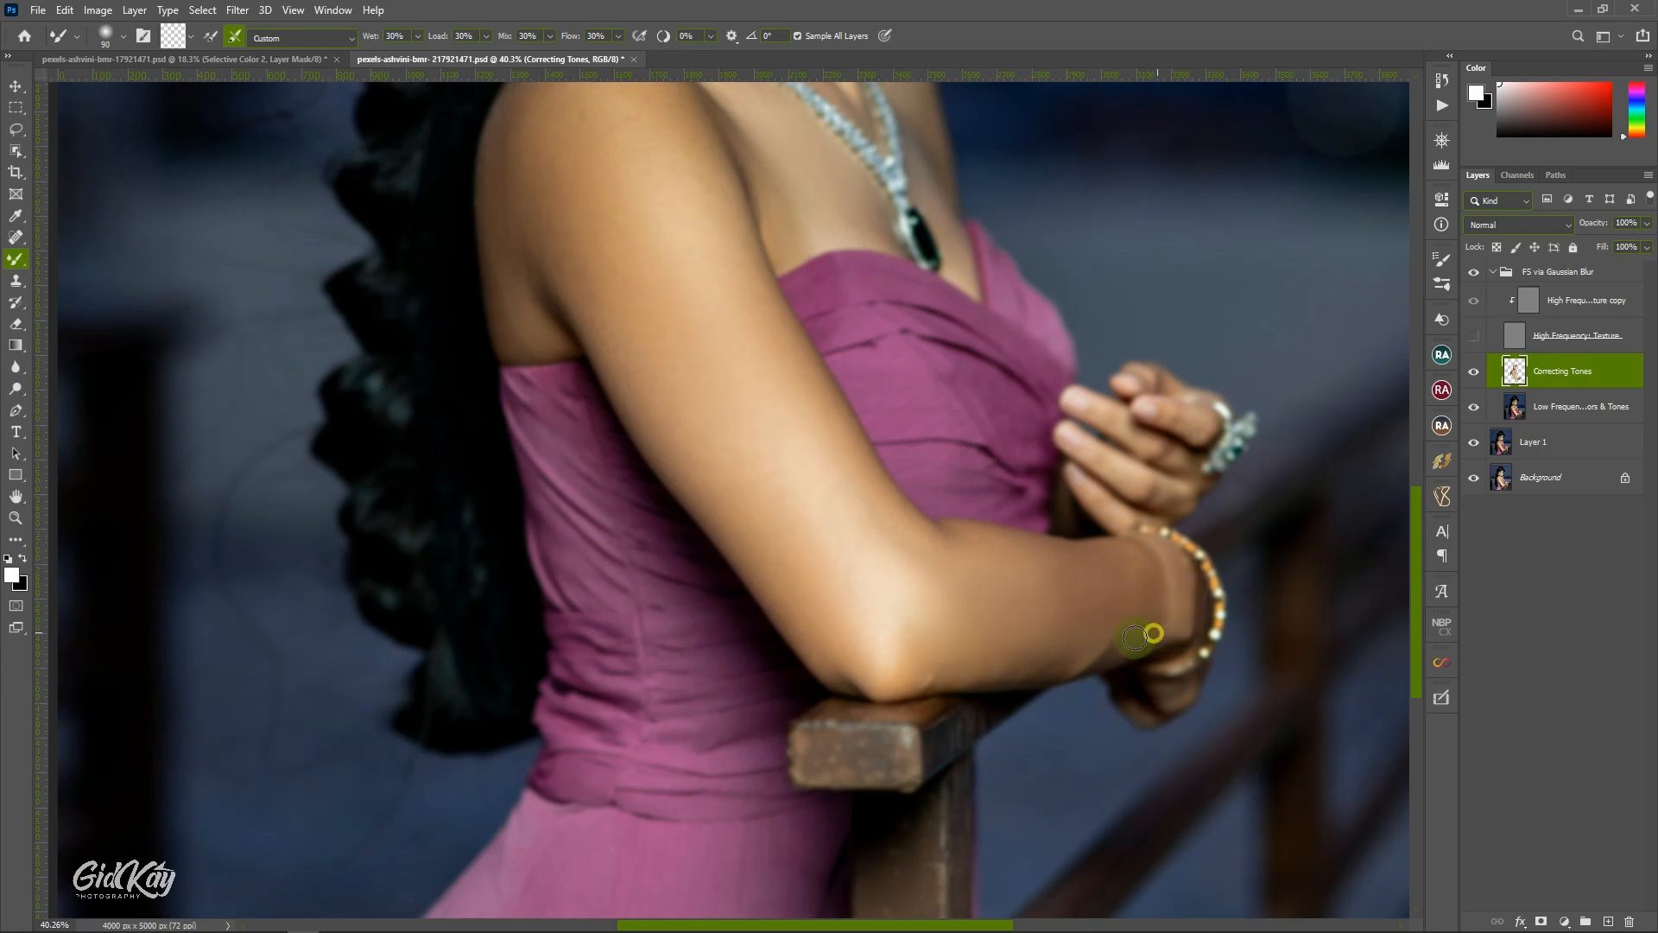
# Blend the tones on the fingers and back of the hand with a Mixer Brush of about 70.
pyautogui.press('[')
pyautogui.moveTo(1095, 462); pyautogui.dragTo(1082, 453)
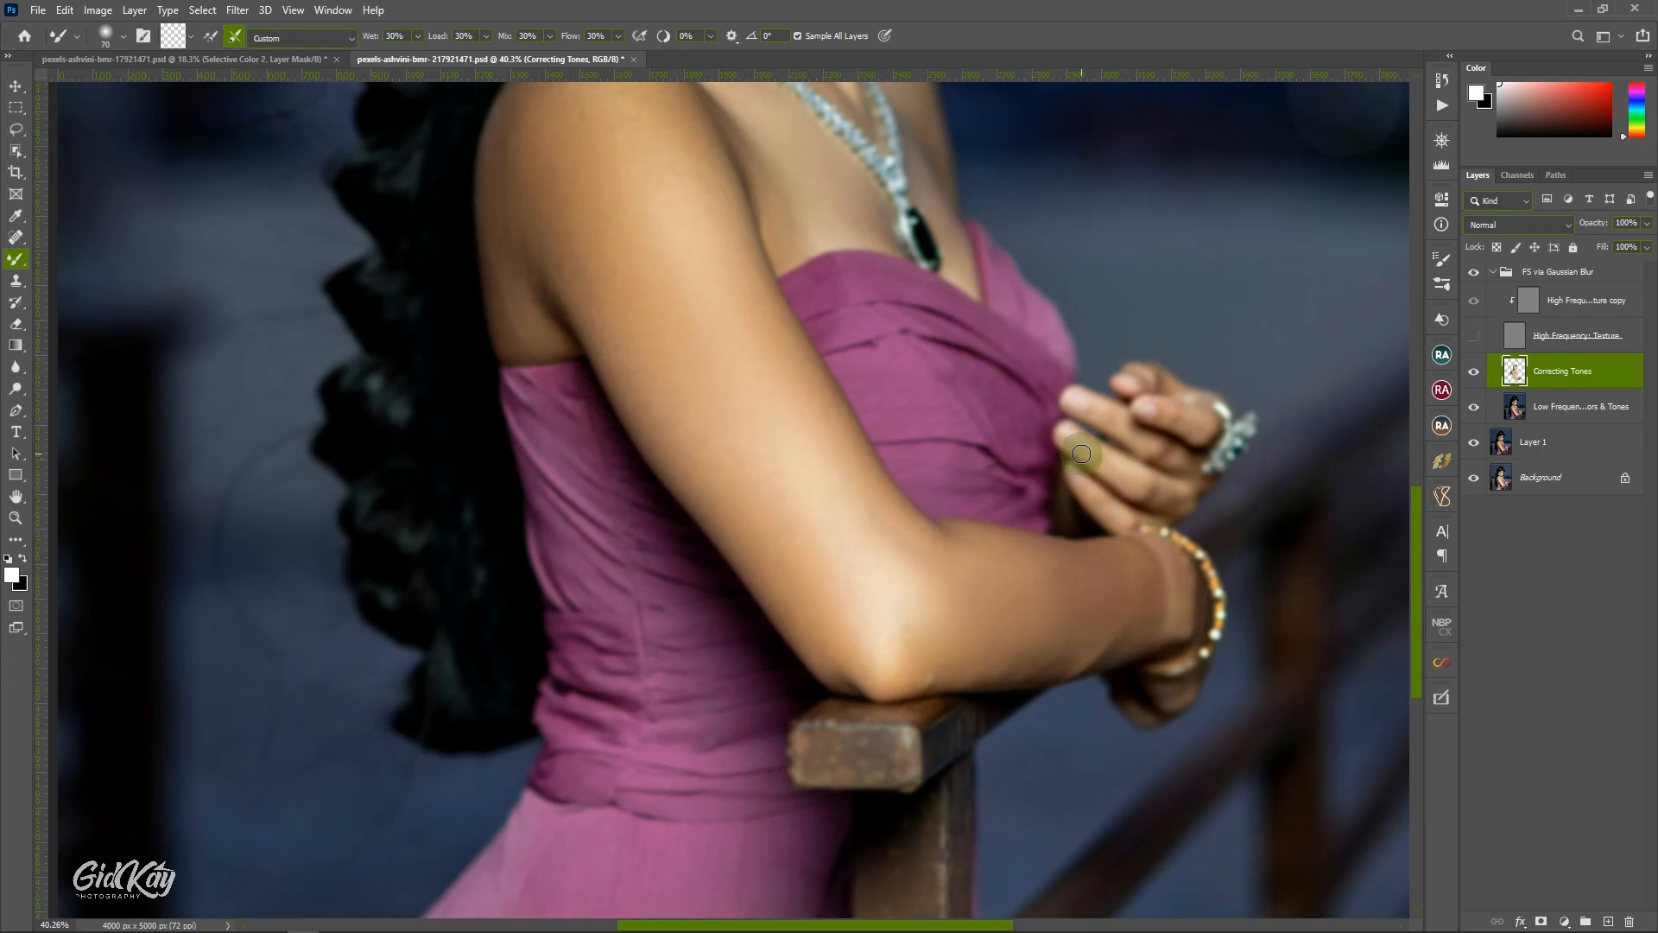
pyautogui.scroll(-1, 1096, 472)
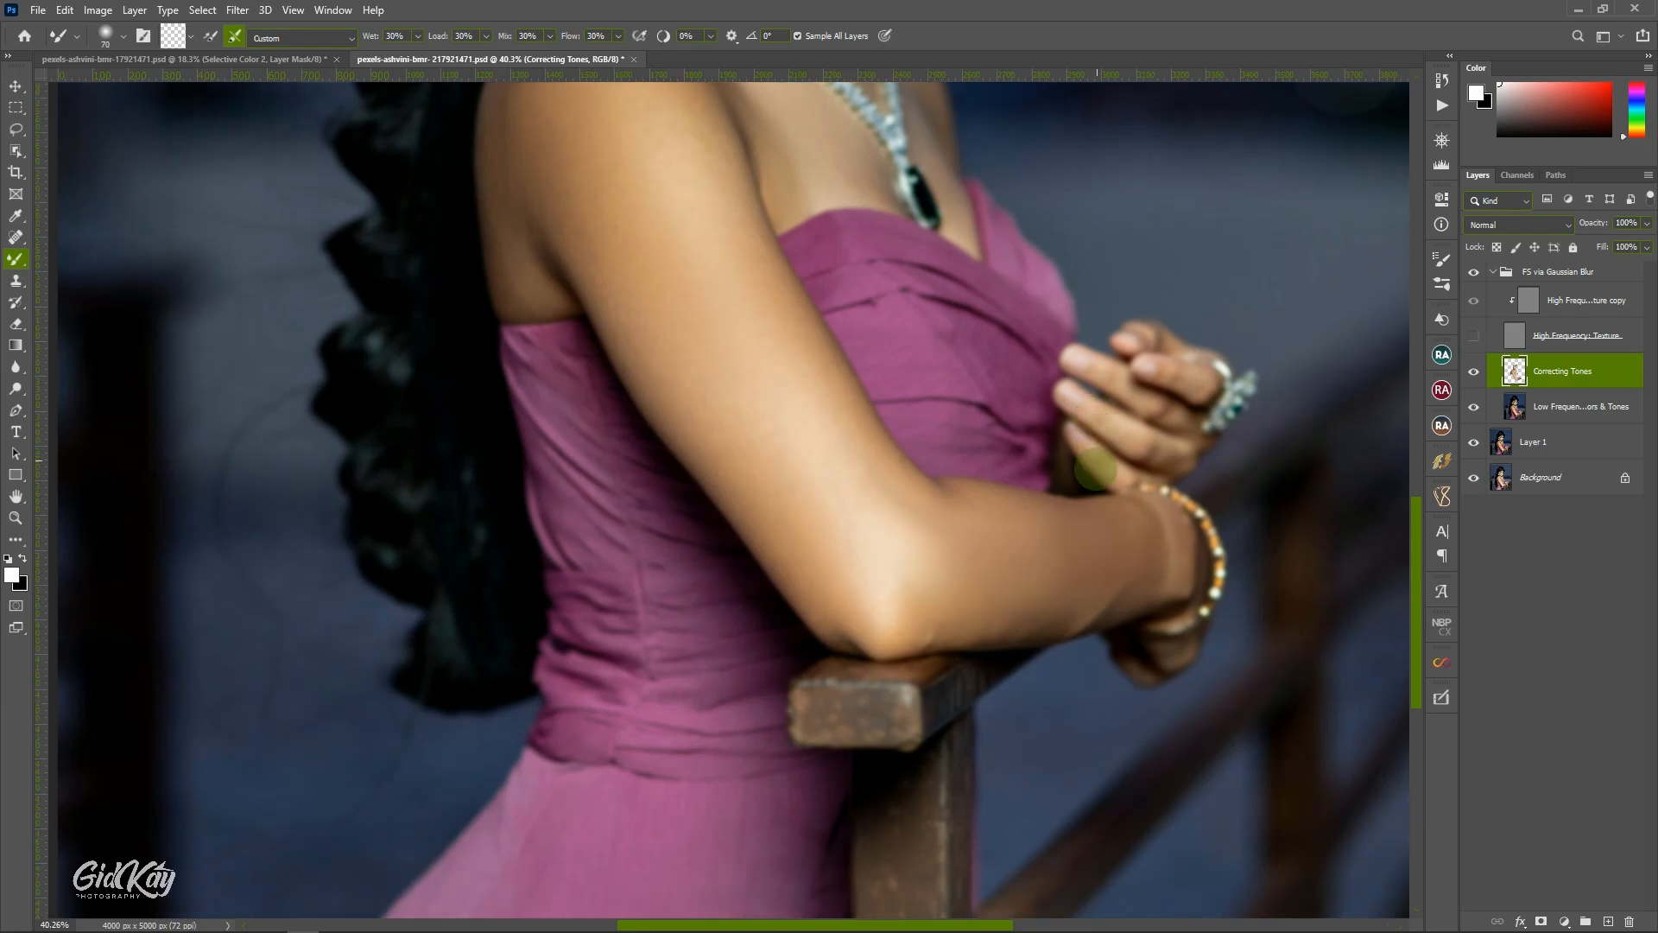
pyautogui.press('[')
pyautogui.moveTo(1081, 437); pyautogui.dragTo(1127, 475)
pyautogui.press(']')
pyautogui.press(']')
pyautogui.moveTo(1096, 413); pyautogui.dragTo(1183, 455)
pyautogui.moveTo(1102, 363)
pyautogui.mouseDown()
pyautogui.moveTo(1182, 417)
pyautogui.moveTo(1159, 369)
pyautogui.moveTo(1208, 376)
pyautogui.moveTo(1141, 327)
pyautogui.moveTo(1174, 350)
pyautogui.moveTo(1140, 345)
pyautogui.mouseUp()
# Make the High Frequency Texture layer visible and open the Navigator for a preview of the whole portrait.
pyautogui.hotkey('ctrl', '0')
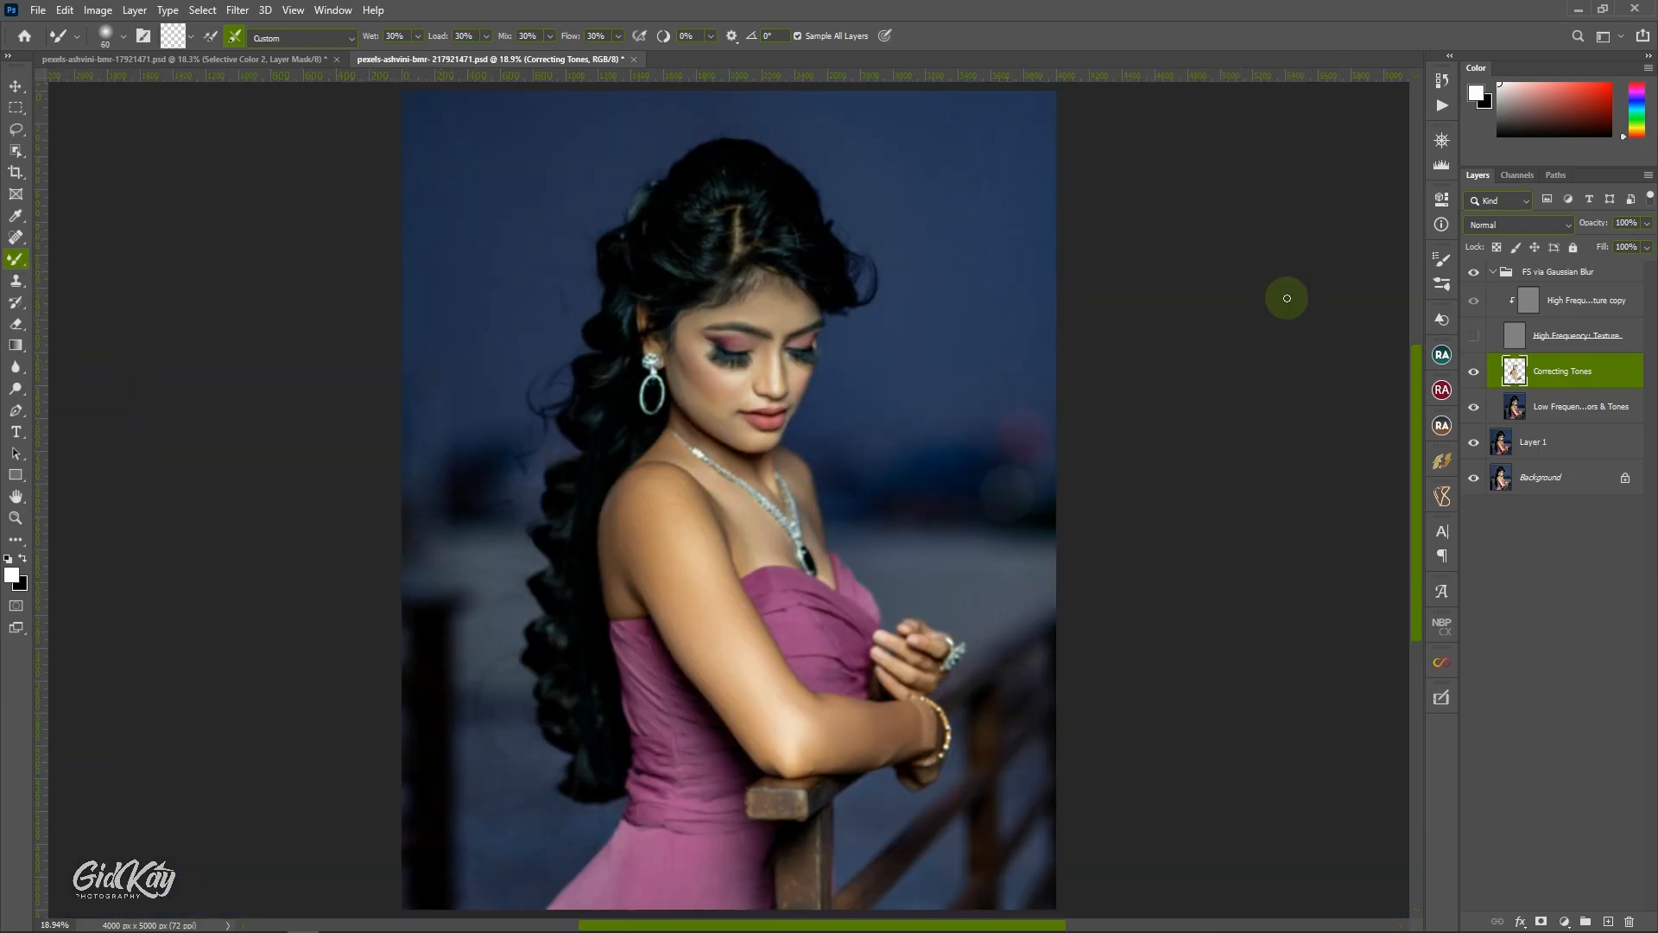
pyautogui.click(1474, 336)
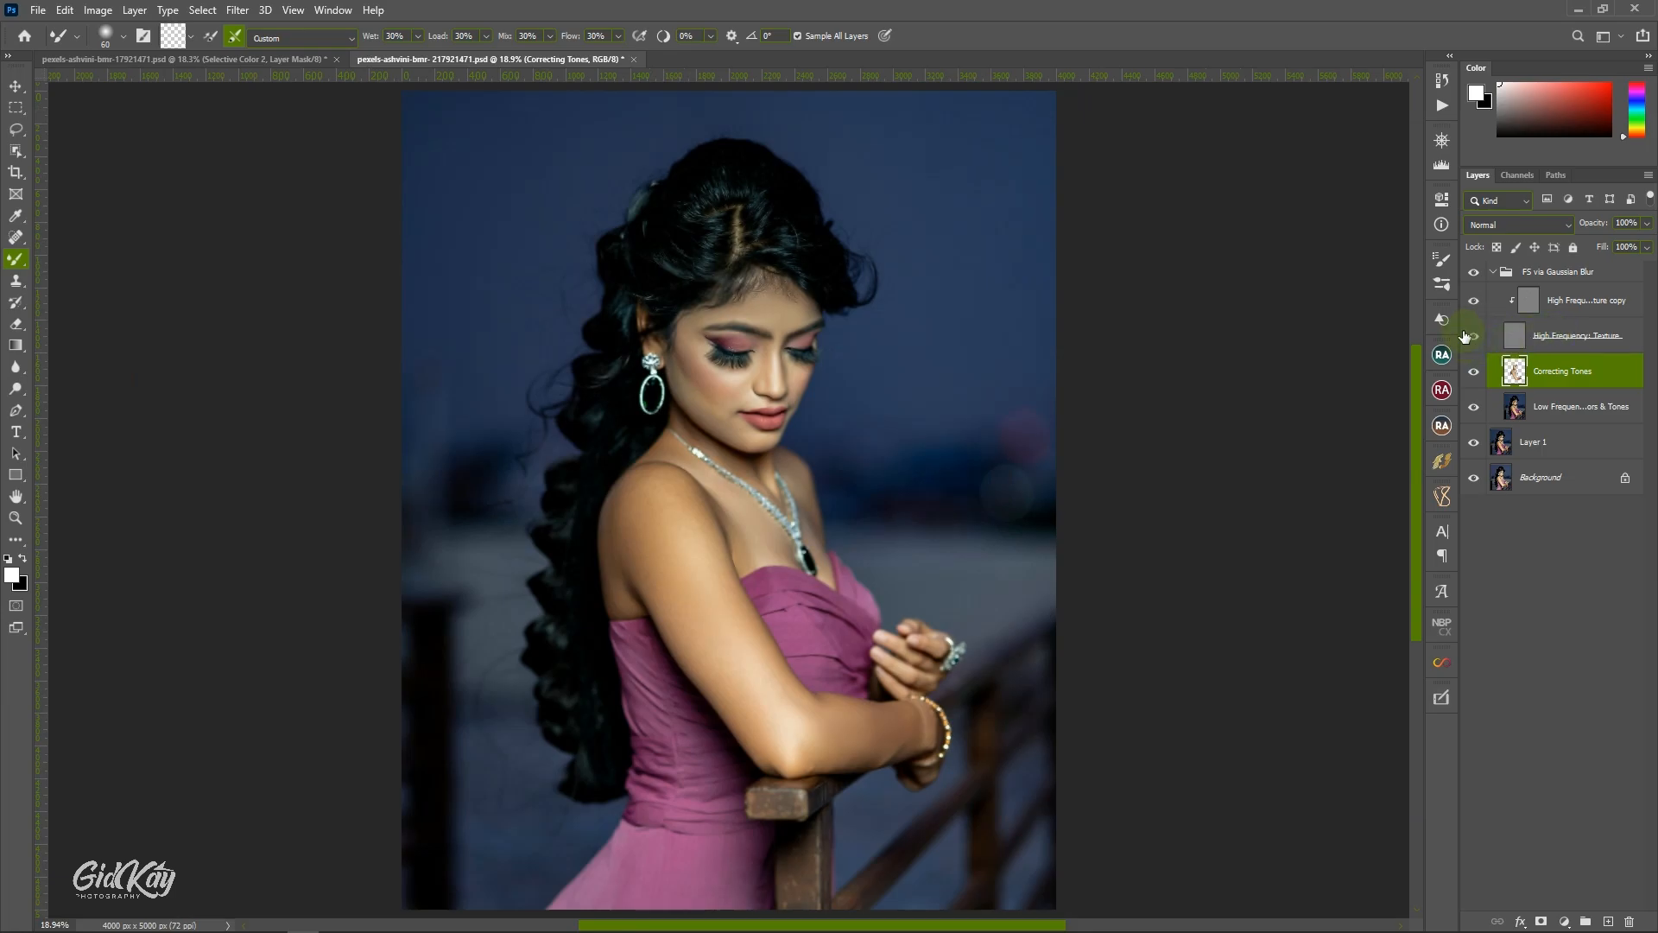
pyautogui.click(1442, 142)
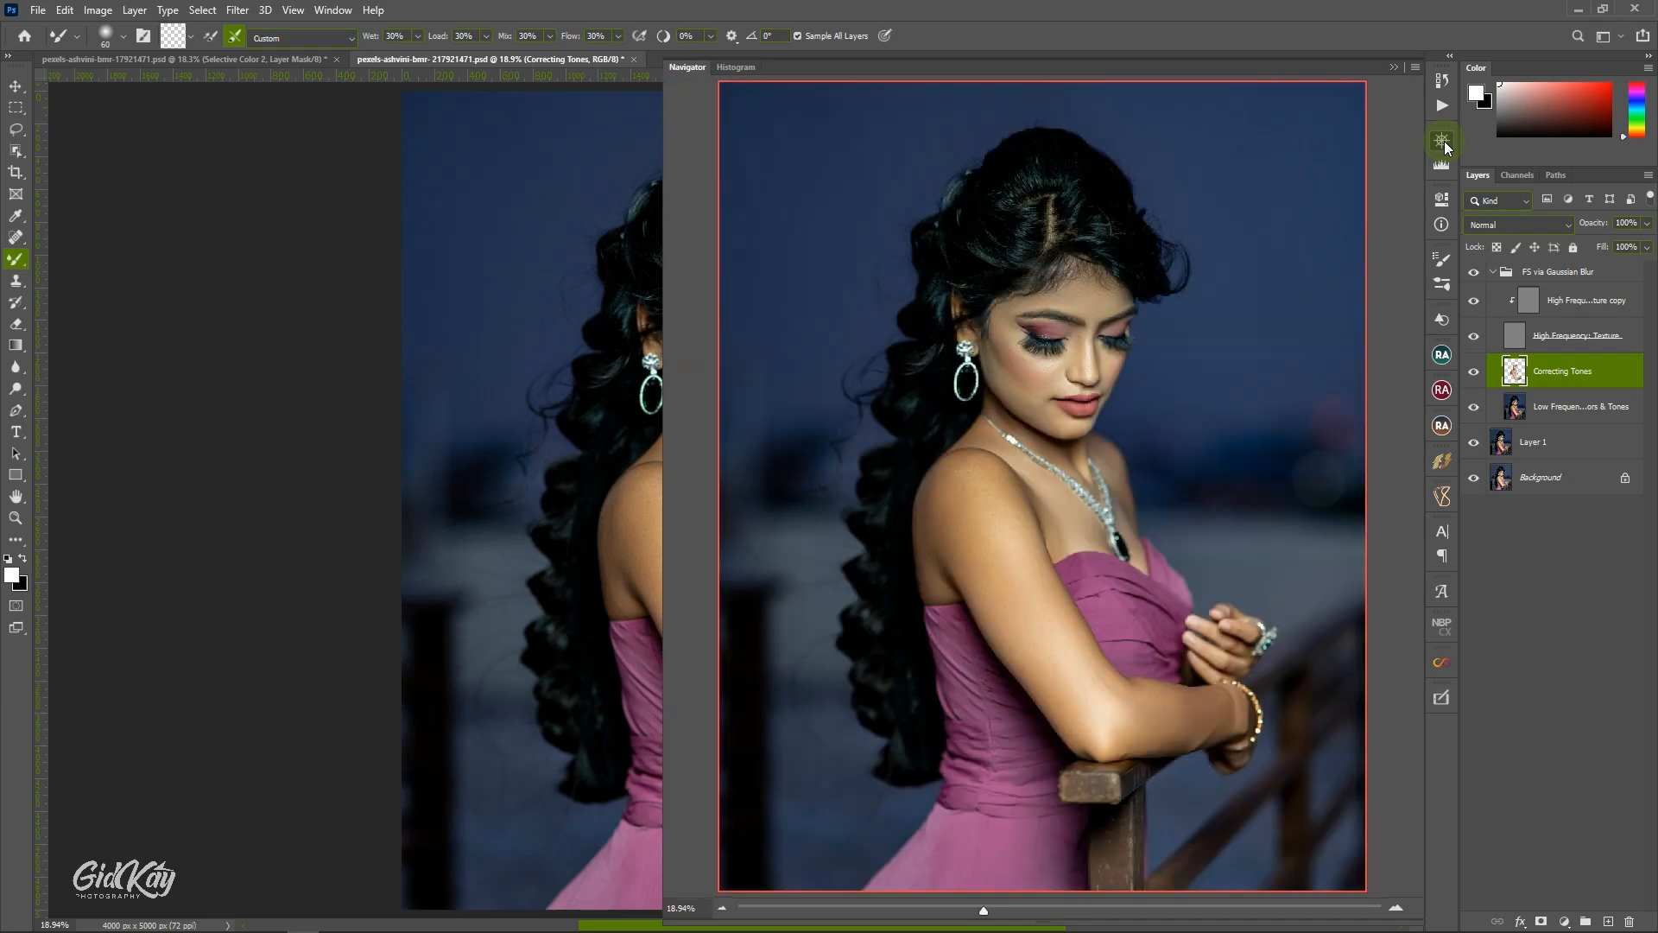
# Compare the portrait with Correcting Tones hidden and shown in the Navigator preview, and close the preview.
pyautogui.click(1474, 371)
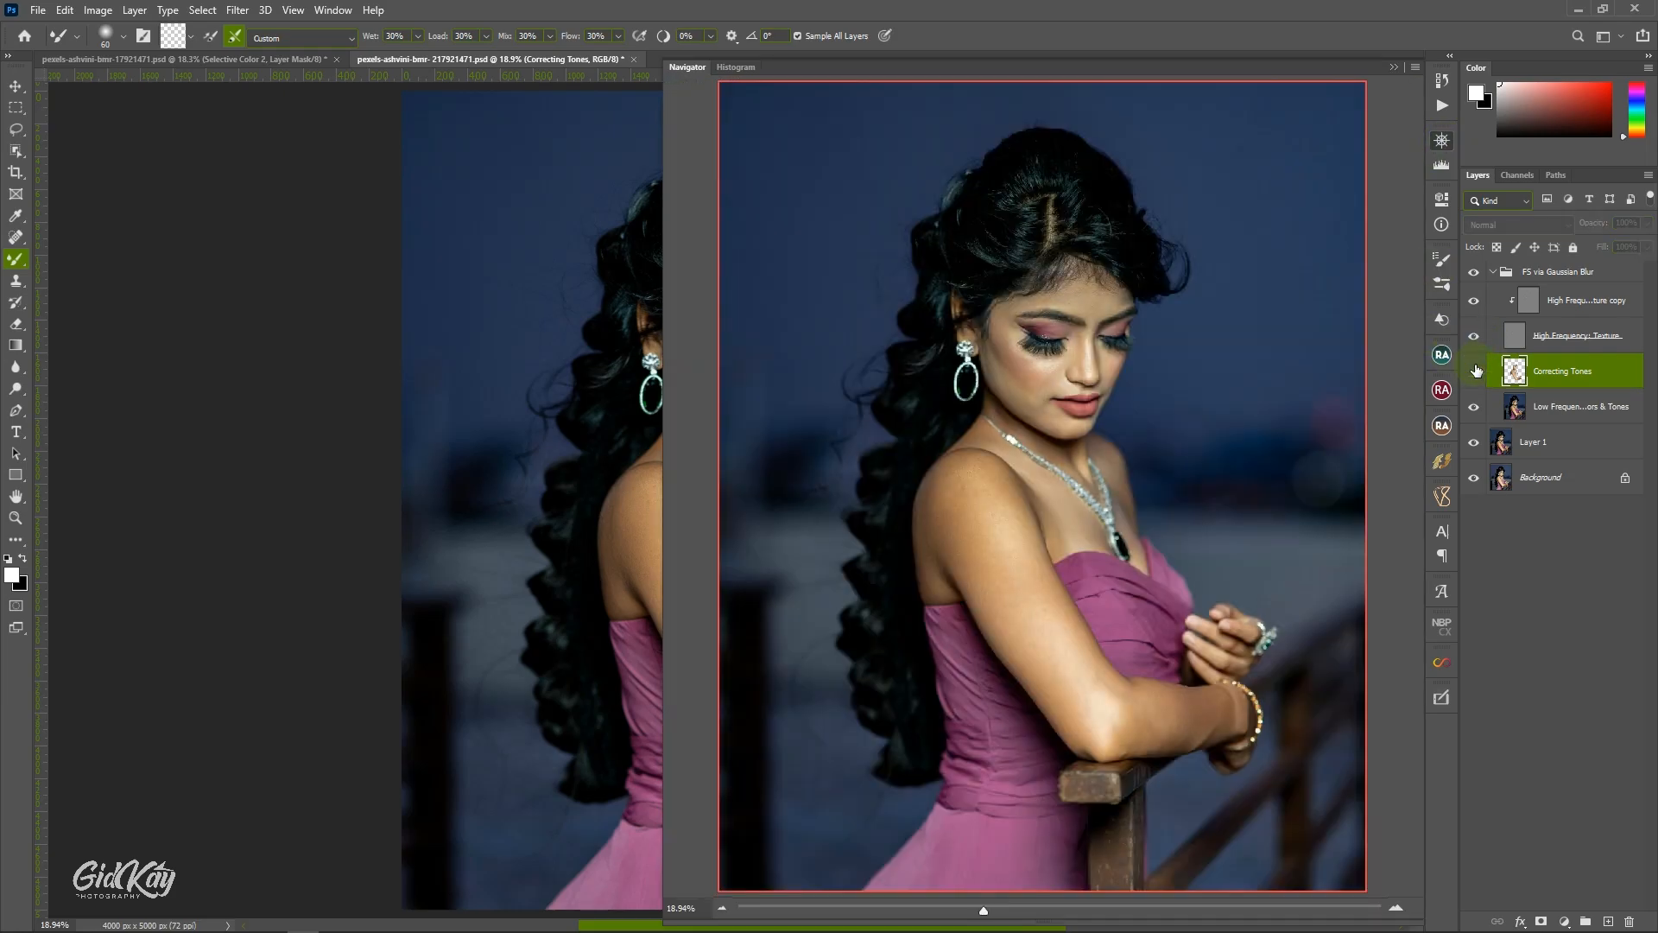
pyautogui.click(1474, 371)
pyautogui.click(1474, 370)
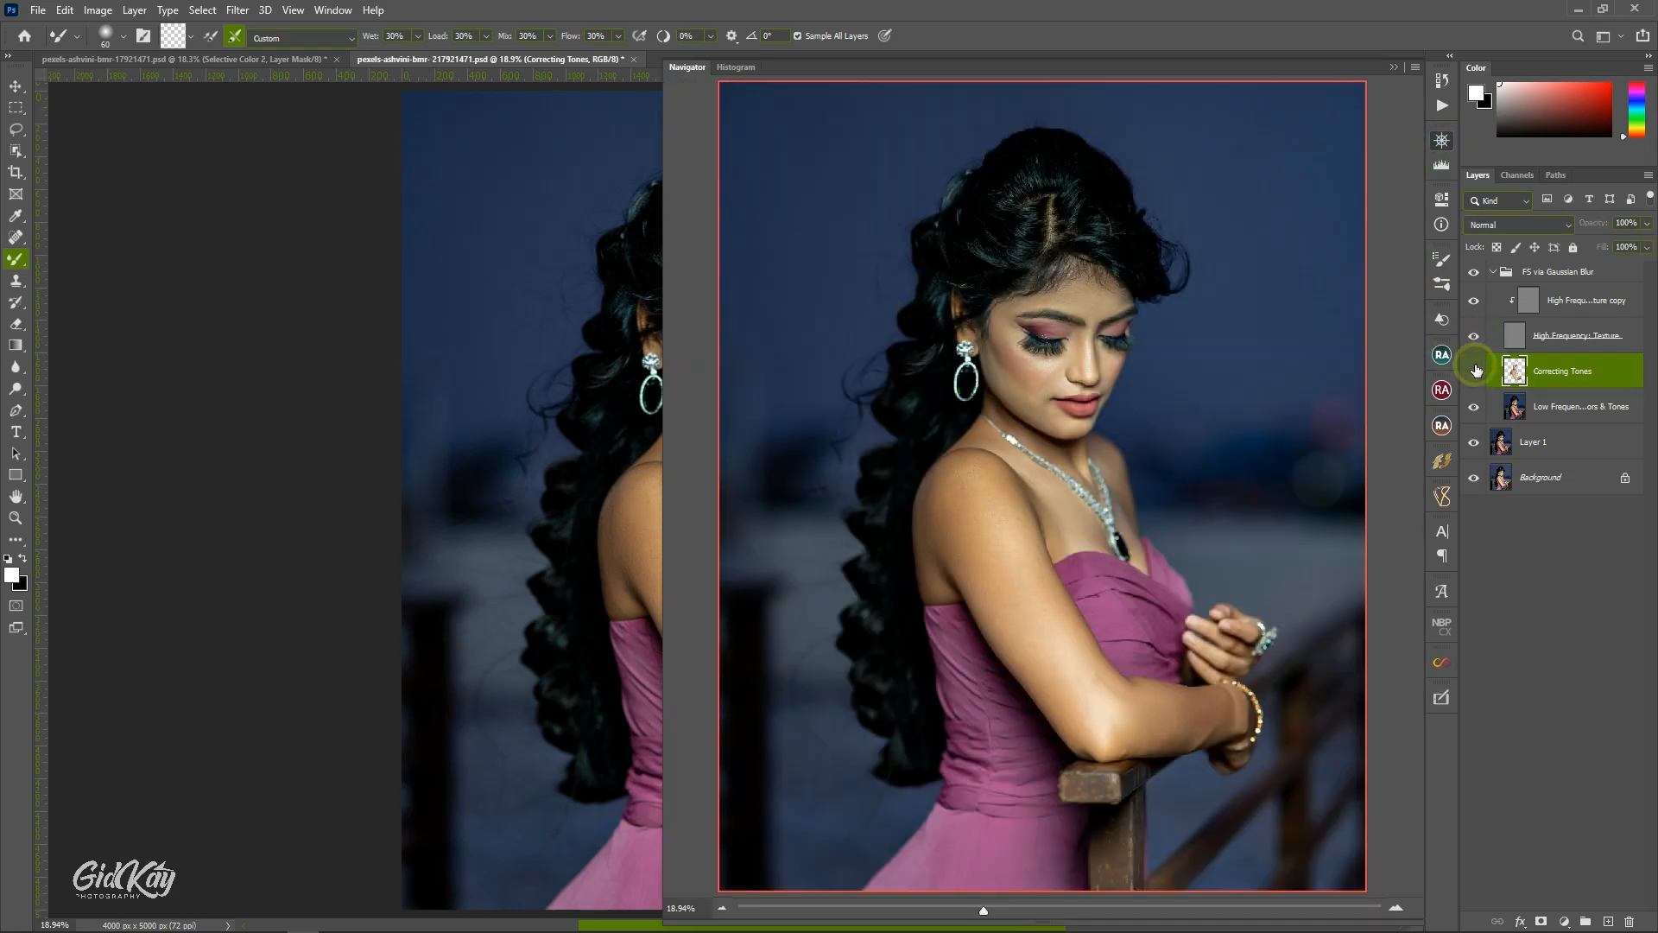
pyautogui.click(1474, 370)
pyautogui.click(1395, 67)
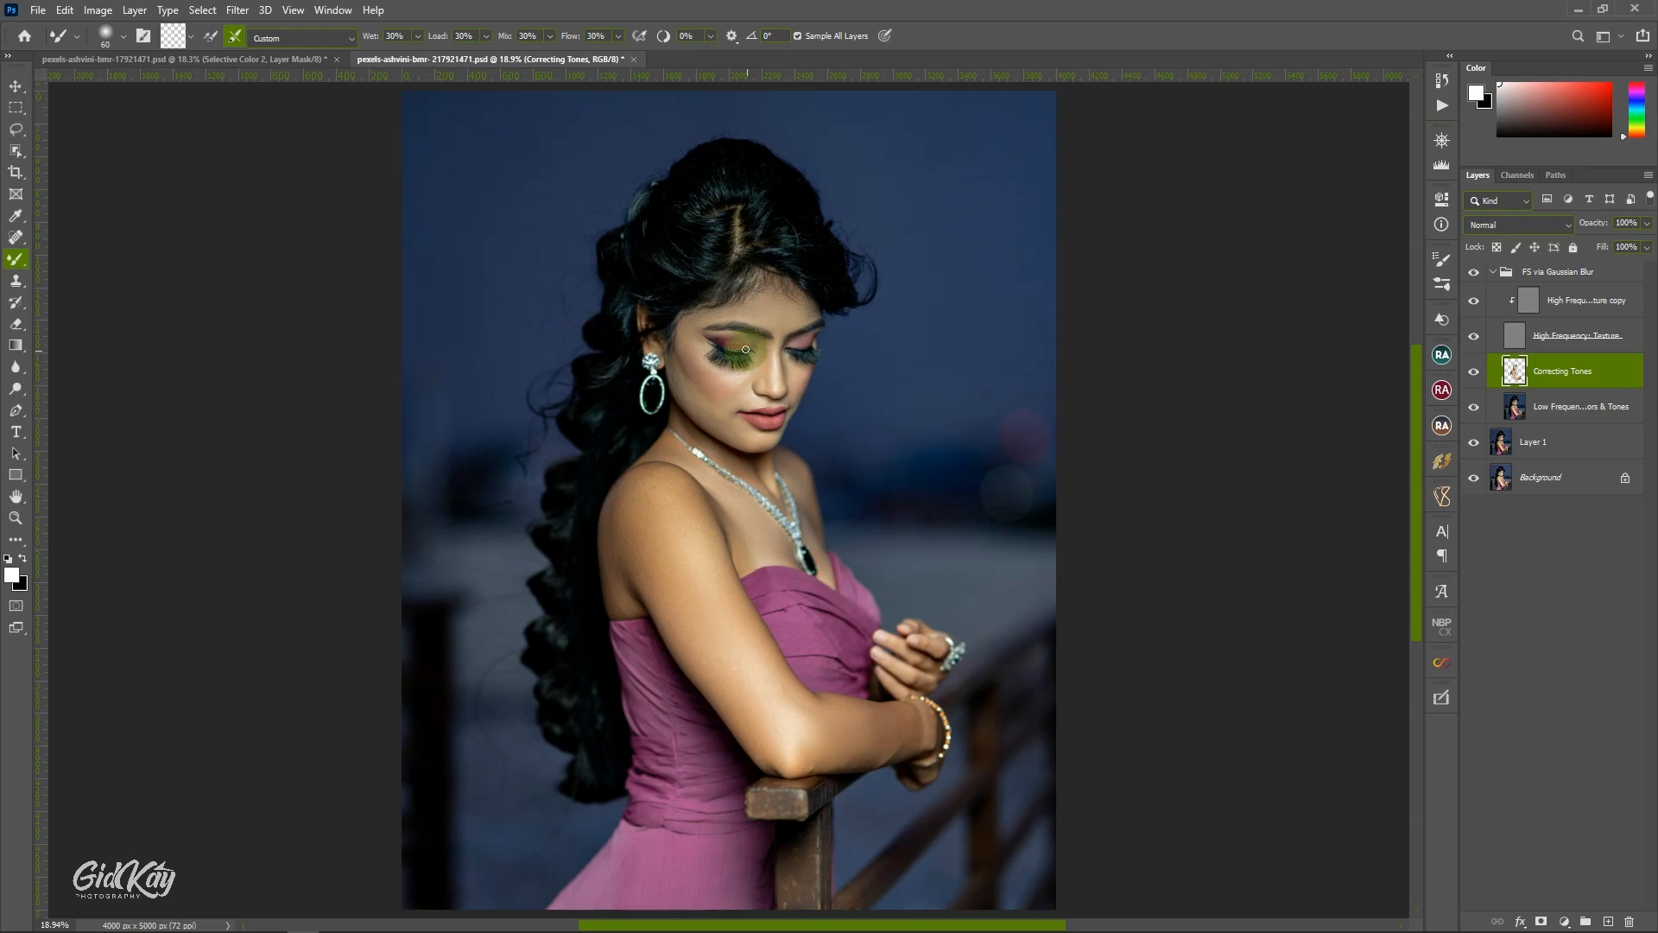
# Switch to the Lasso Tool with an 18 px feather for selecting skin areas on the face.
pyautogui.scroll(2, 746, 349)
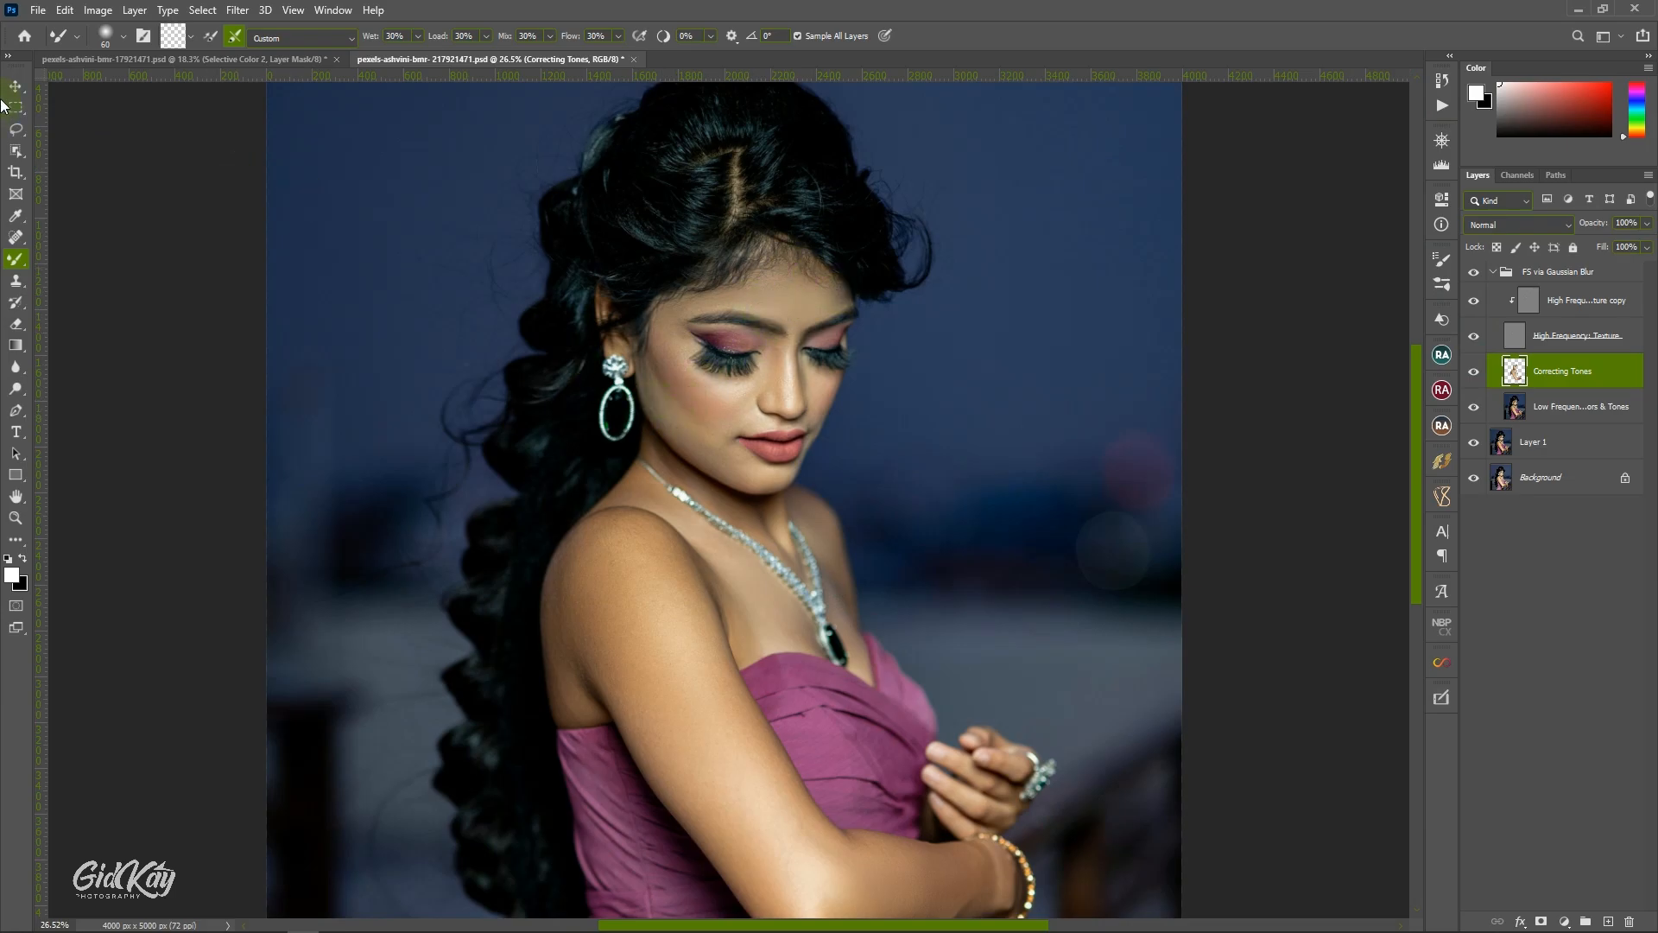
pyautogui.click(15, 130)
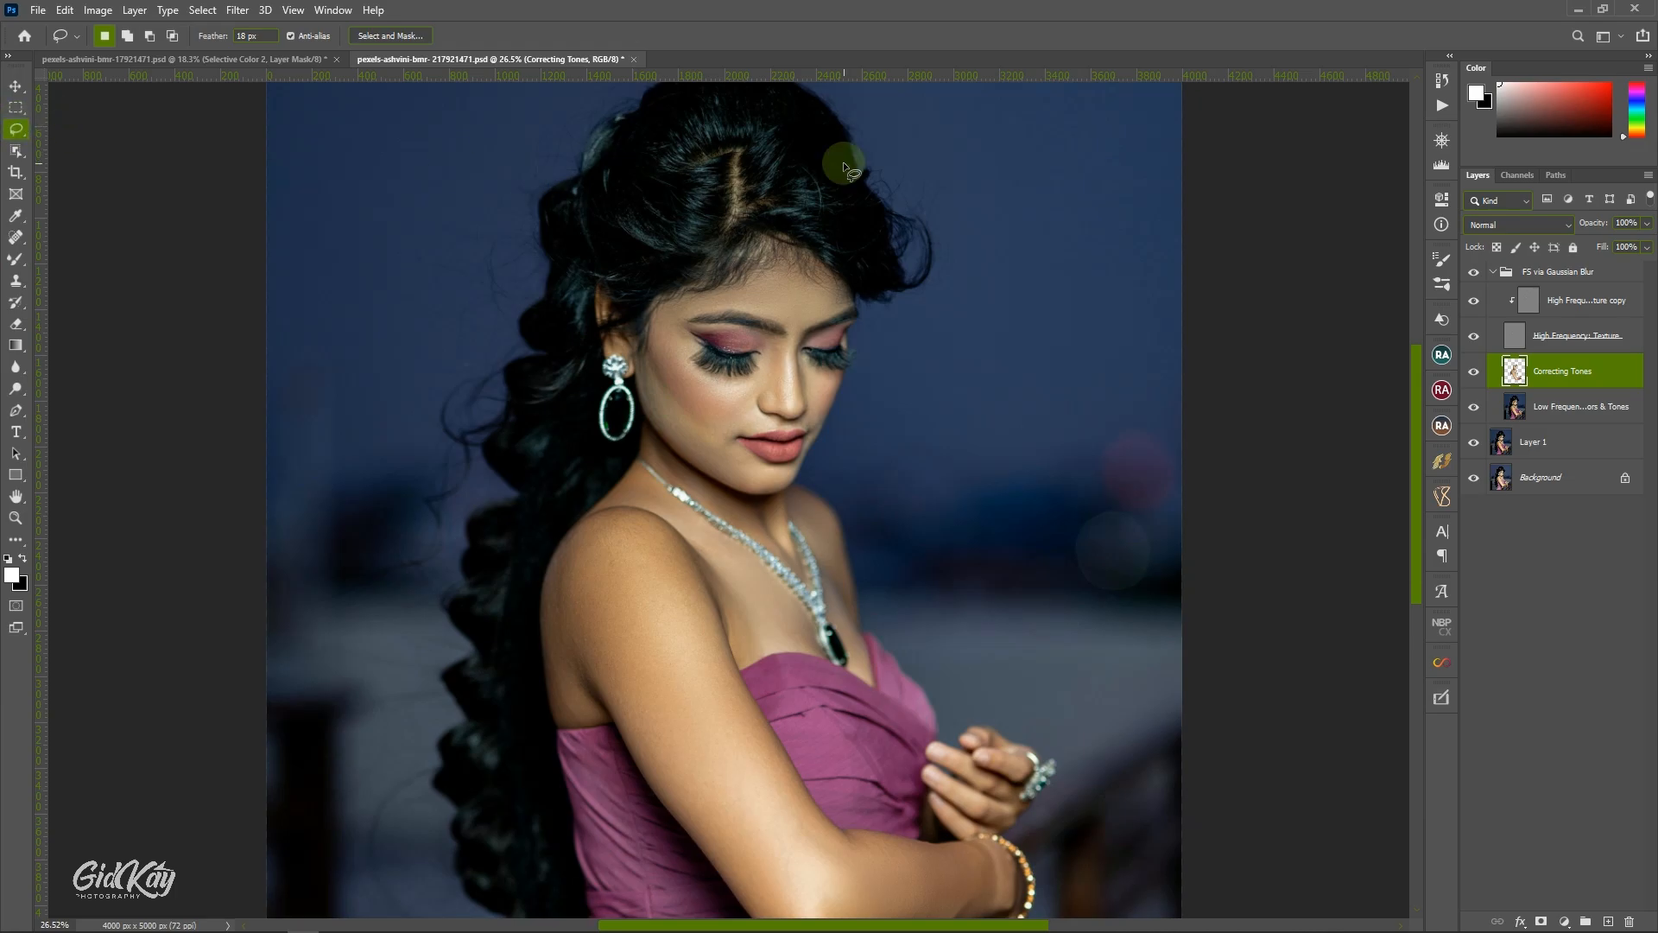
pyautogui.click(247, 36)
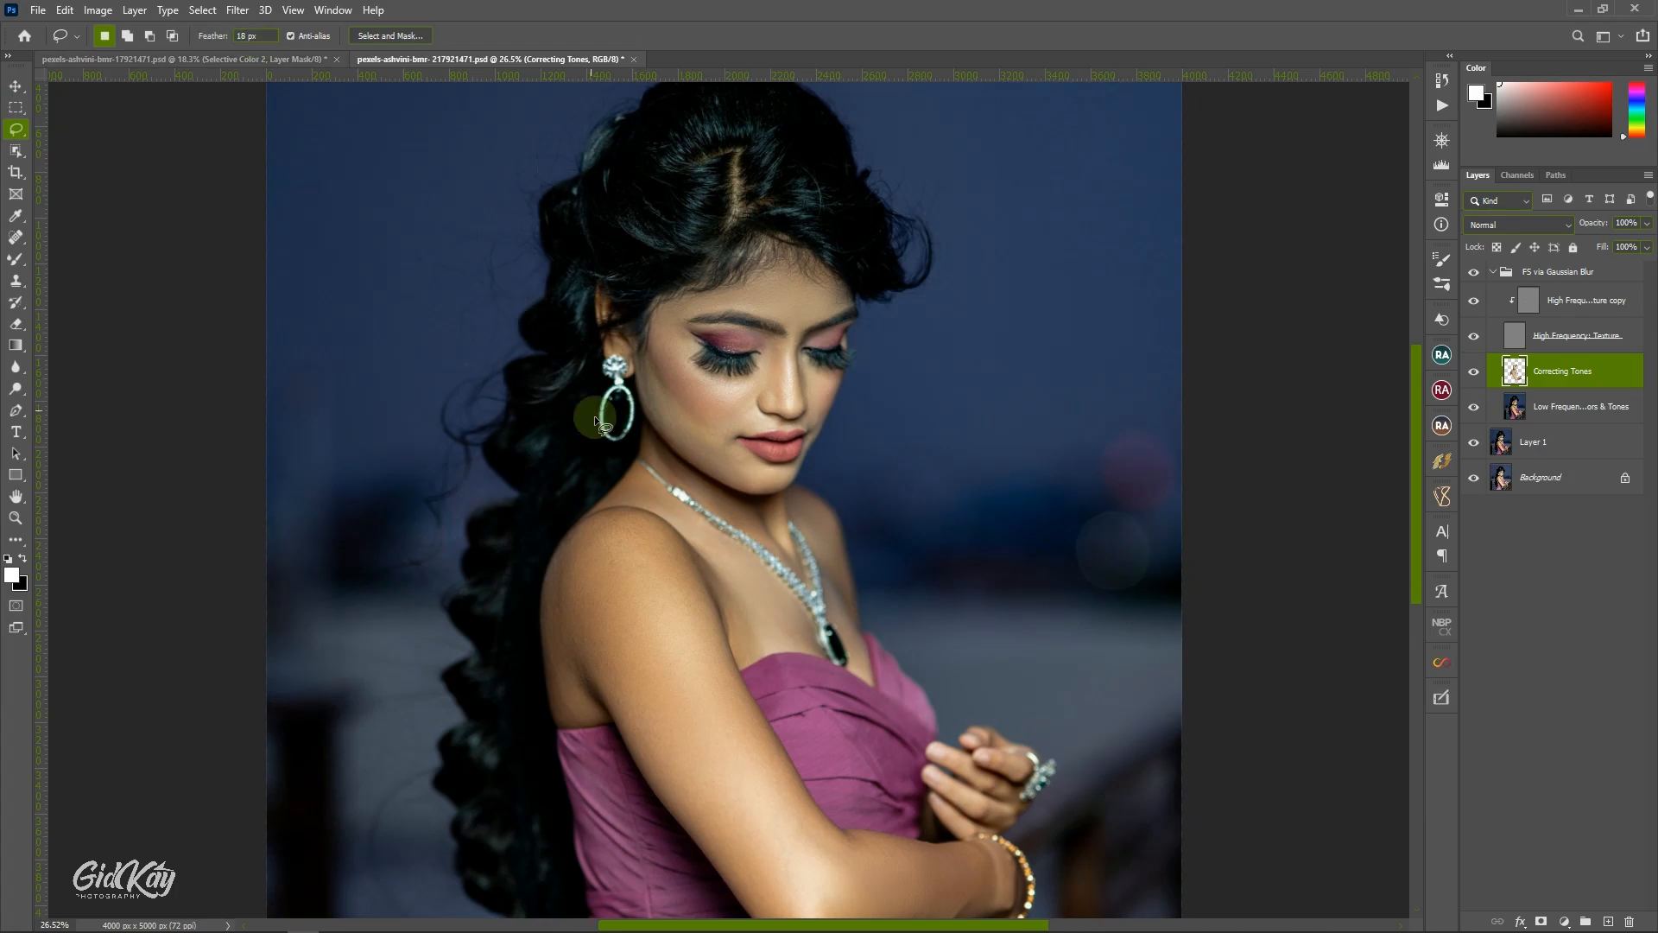
pyautogui.click(791, 320)
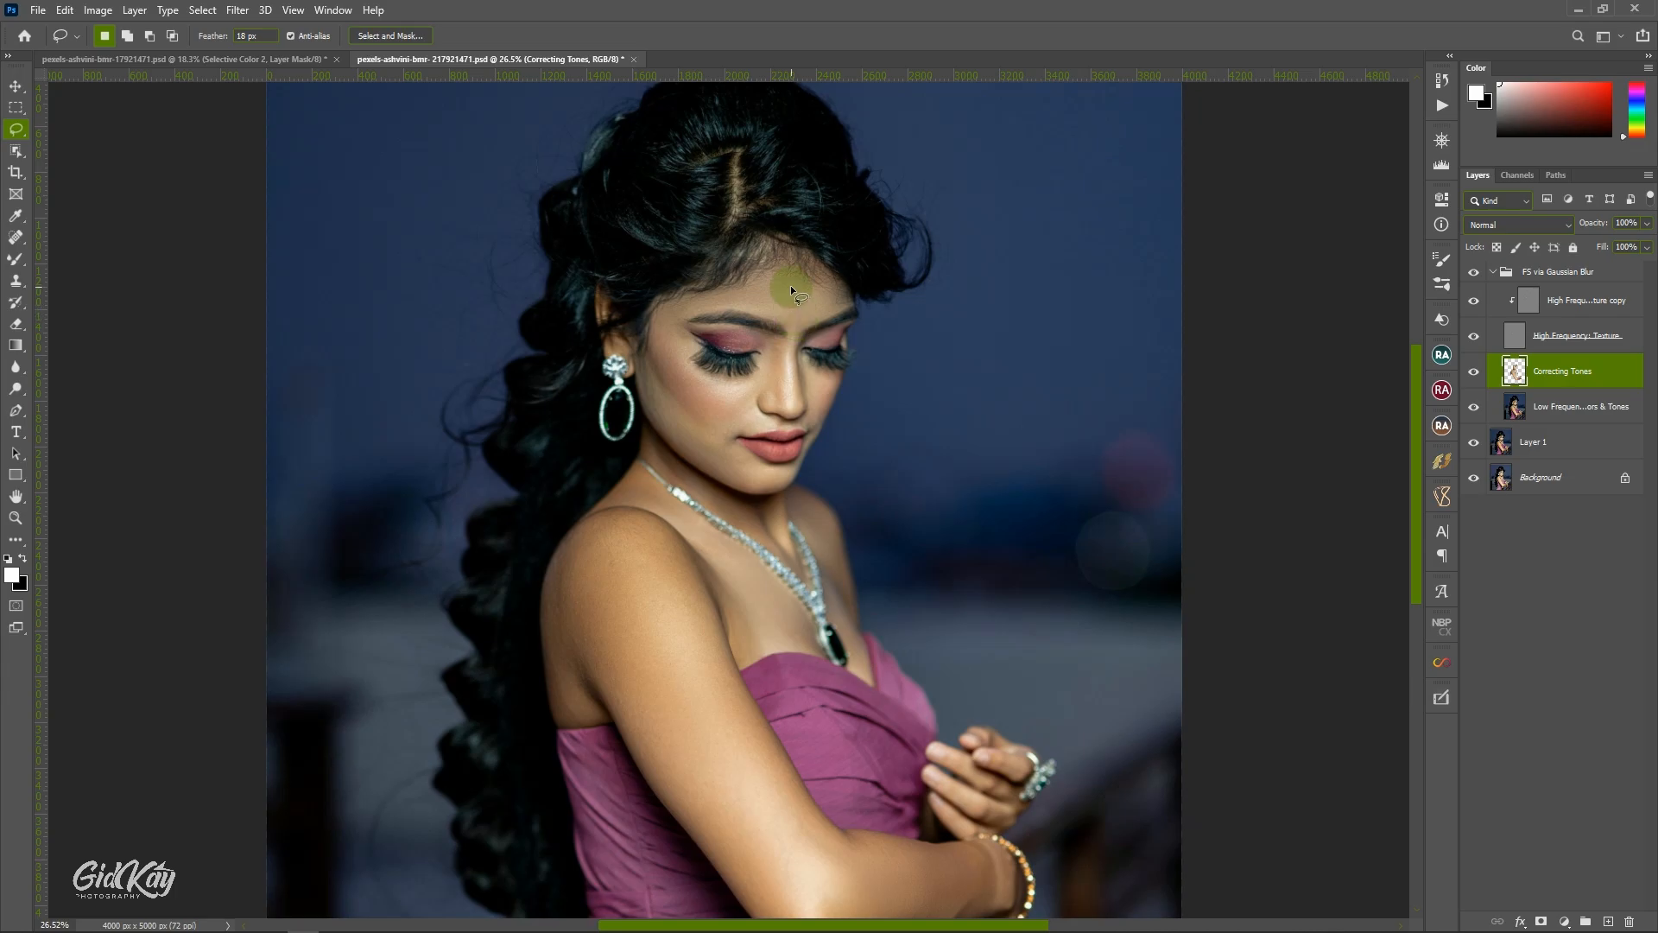
# Lasso the forehead skin on the Correcting Tones layer, apply a Gaussian Blur with a 20-pixel radius, and deselect.
pyautogui.moveTo(791, 285); pyautogui.dragTo(800, 263)
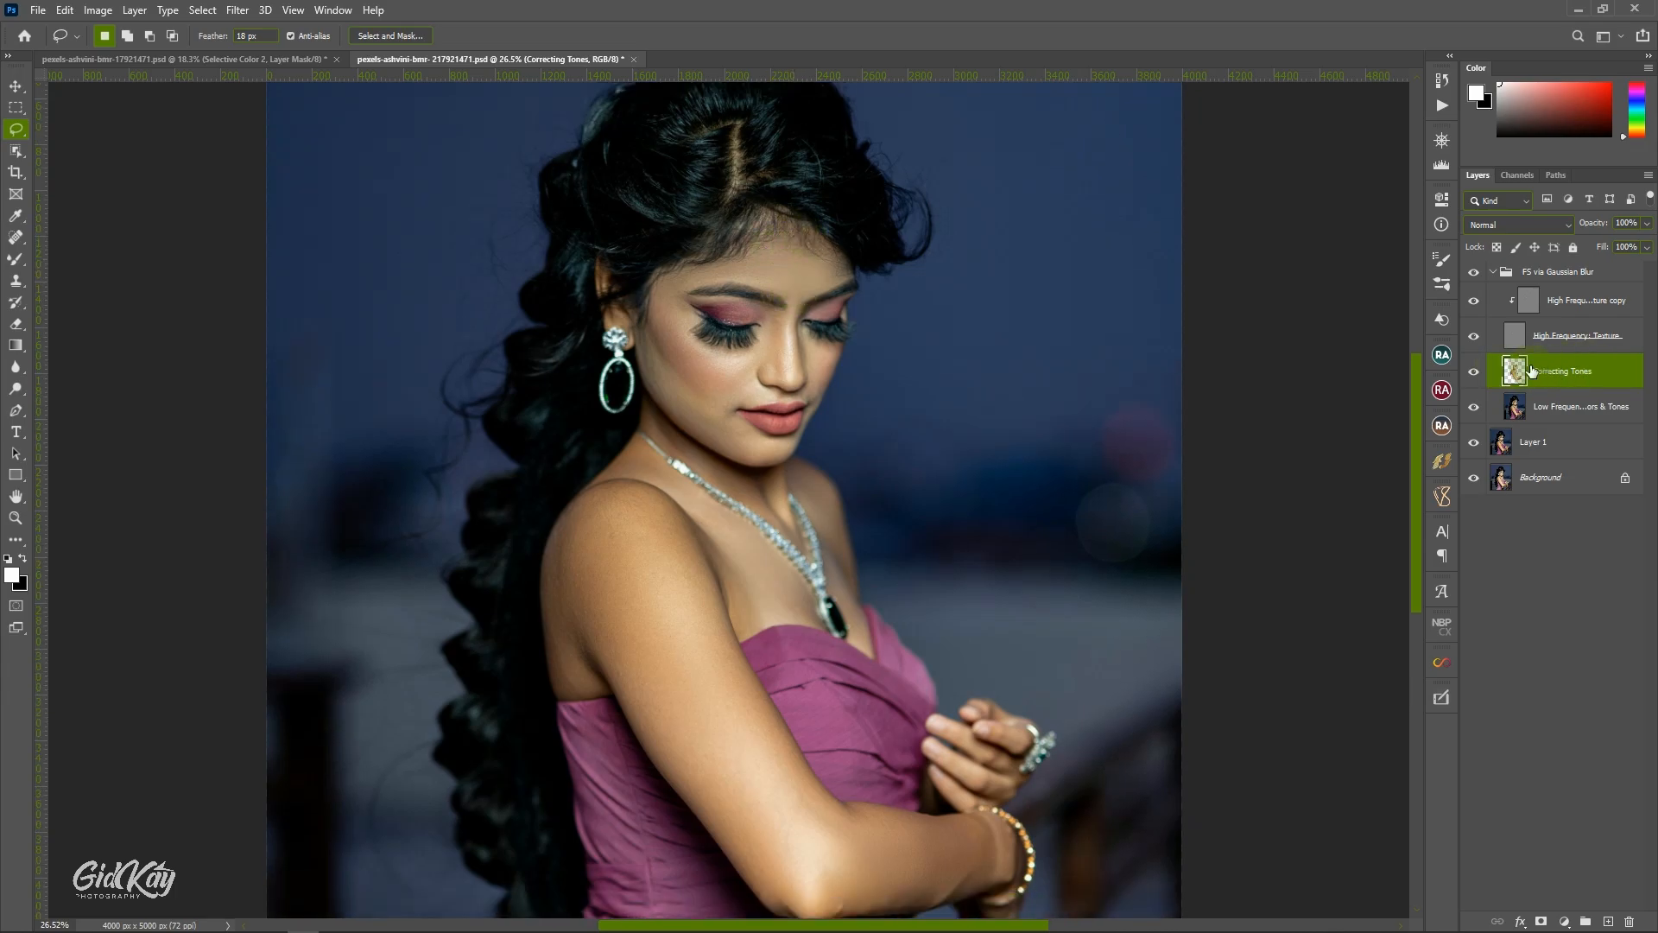
pyautogui.click(1315, 380)
pyautogui.moveTo(774, 224); pyautogui.dragTo(776, 225)
pyautogui.click(242, 9)
pyautogui.moveTo(298, 215)
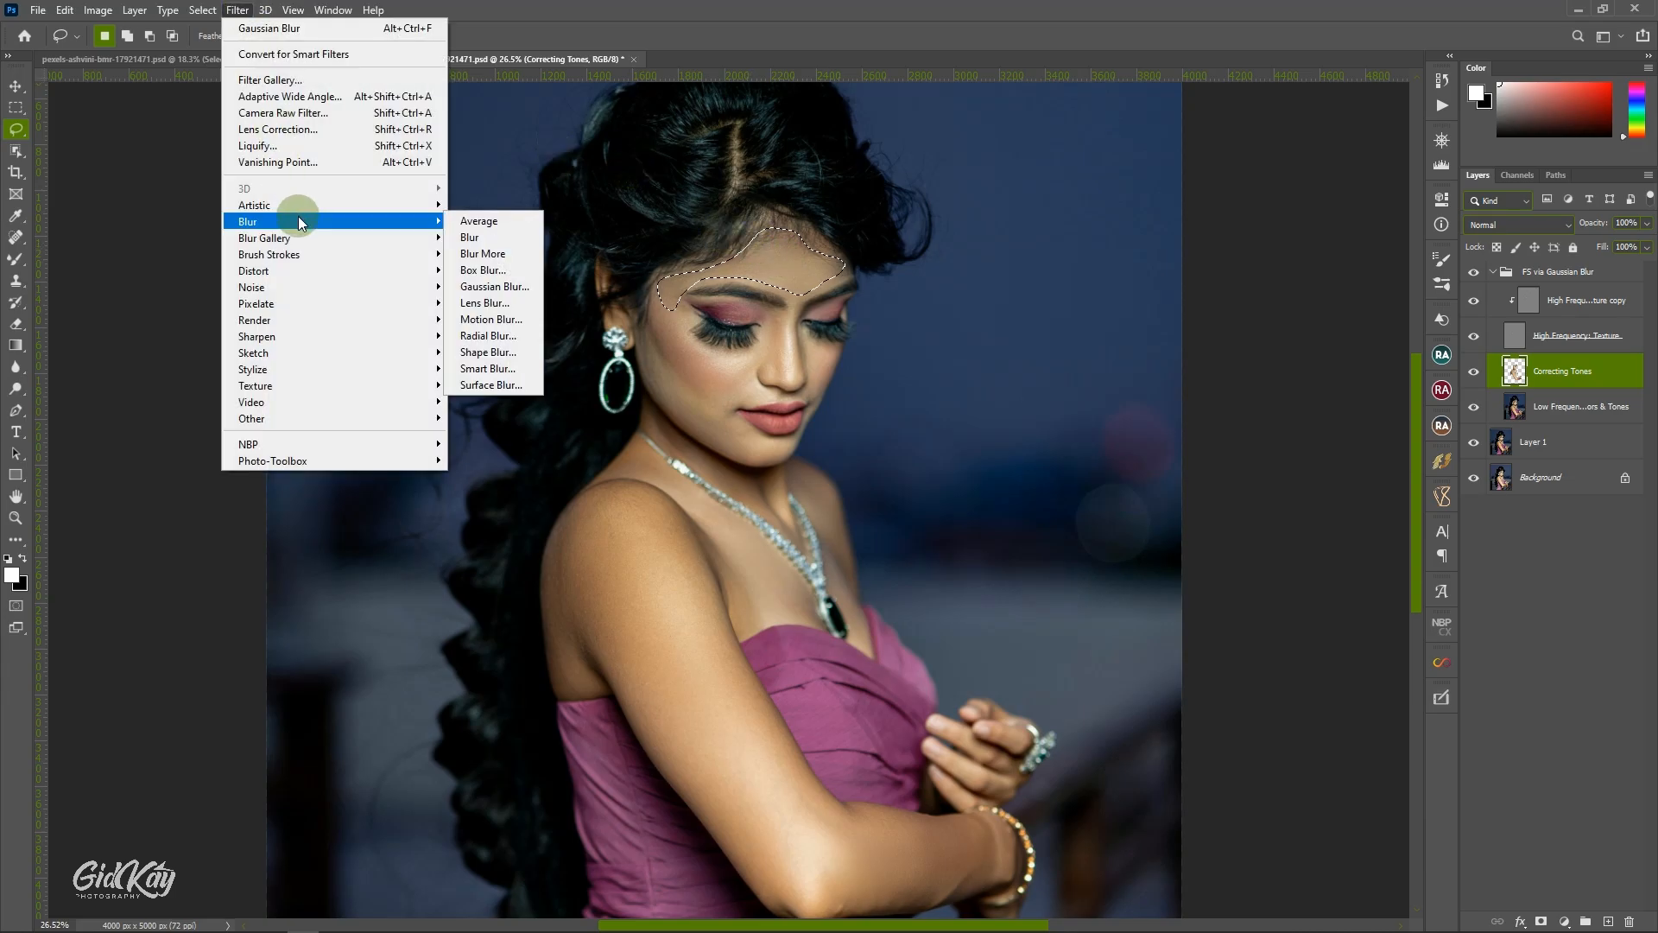
pyautogui.click(484, 285)
pyautogui.click(574, 298)
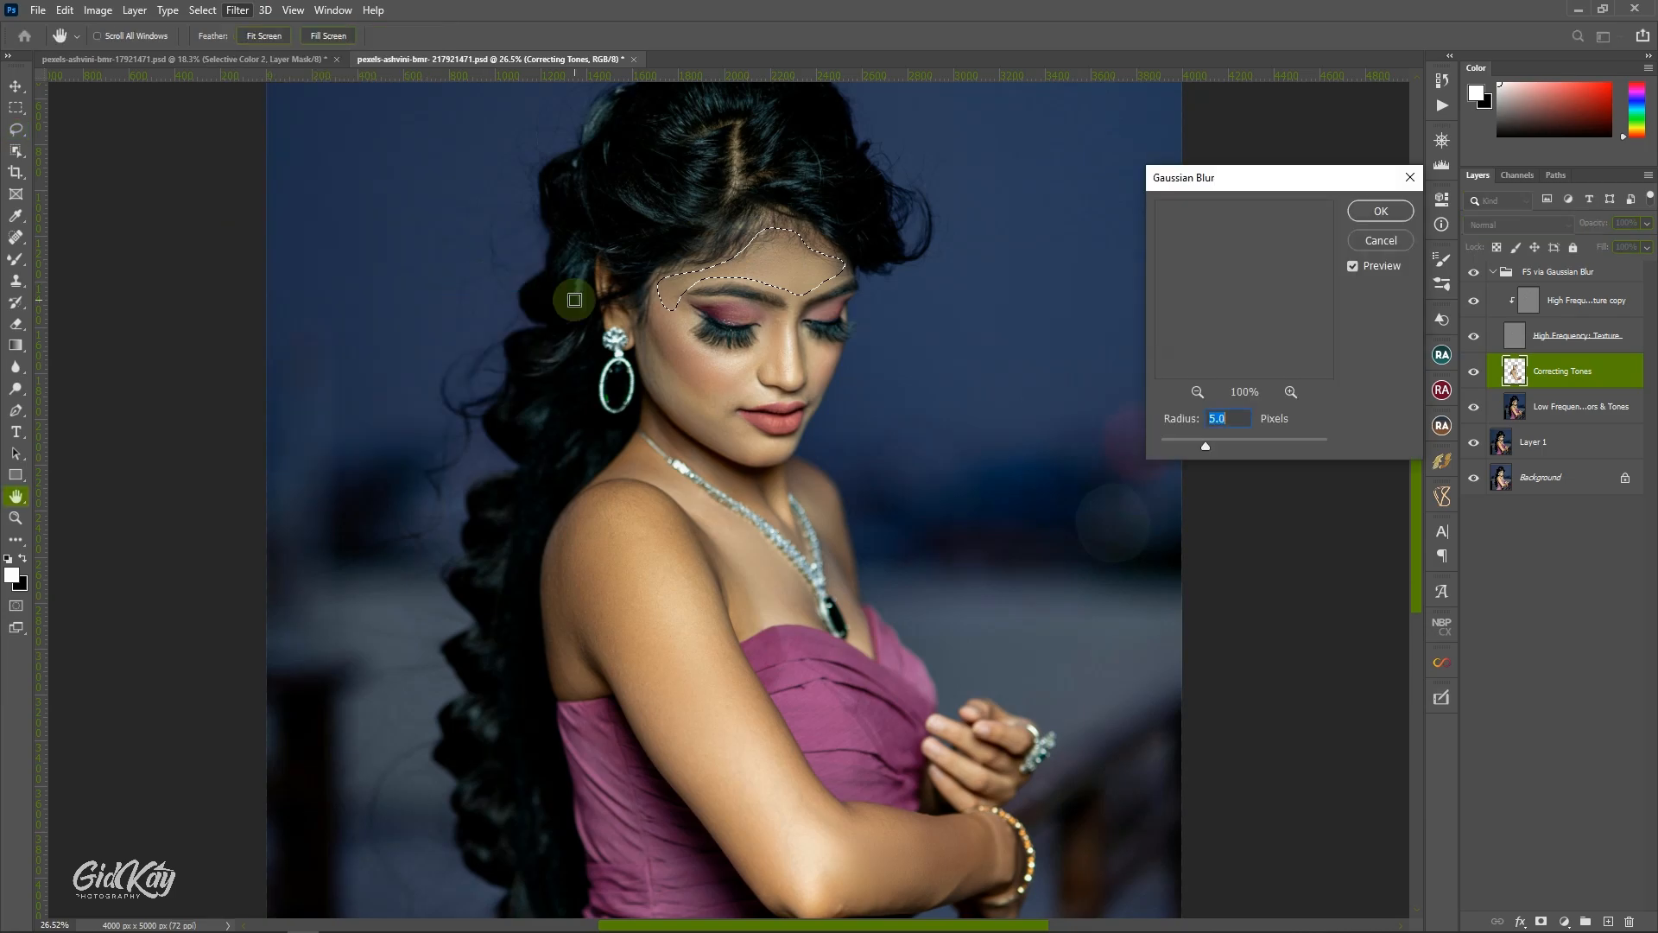
pyautogui.click(1198, 393)
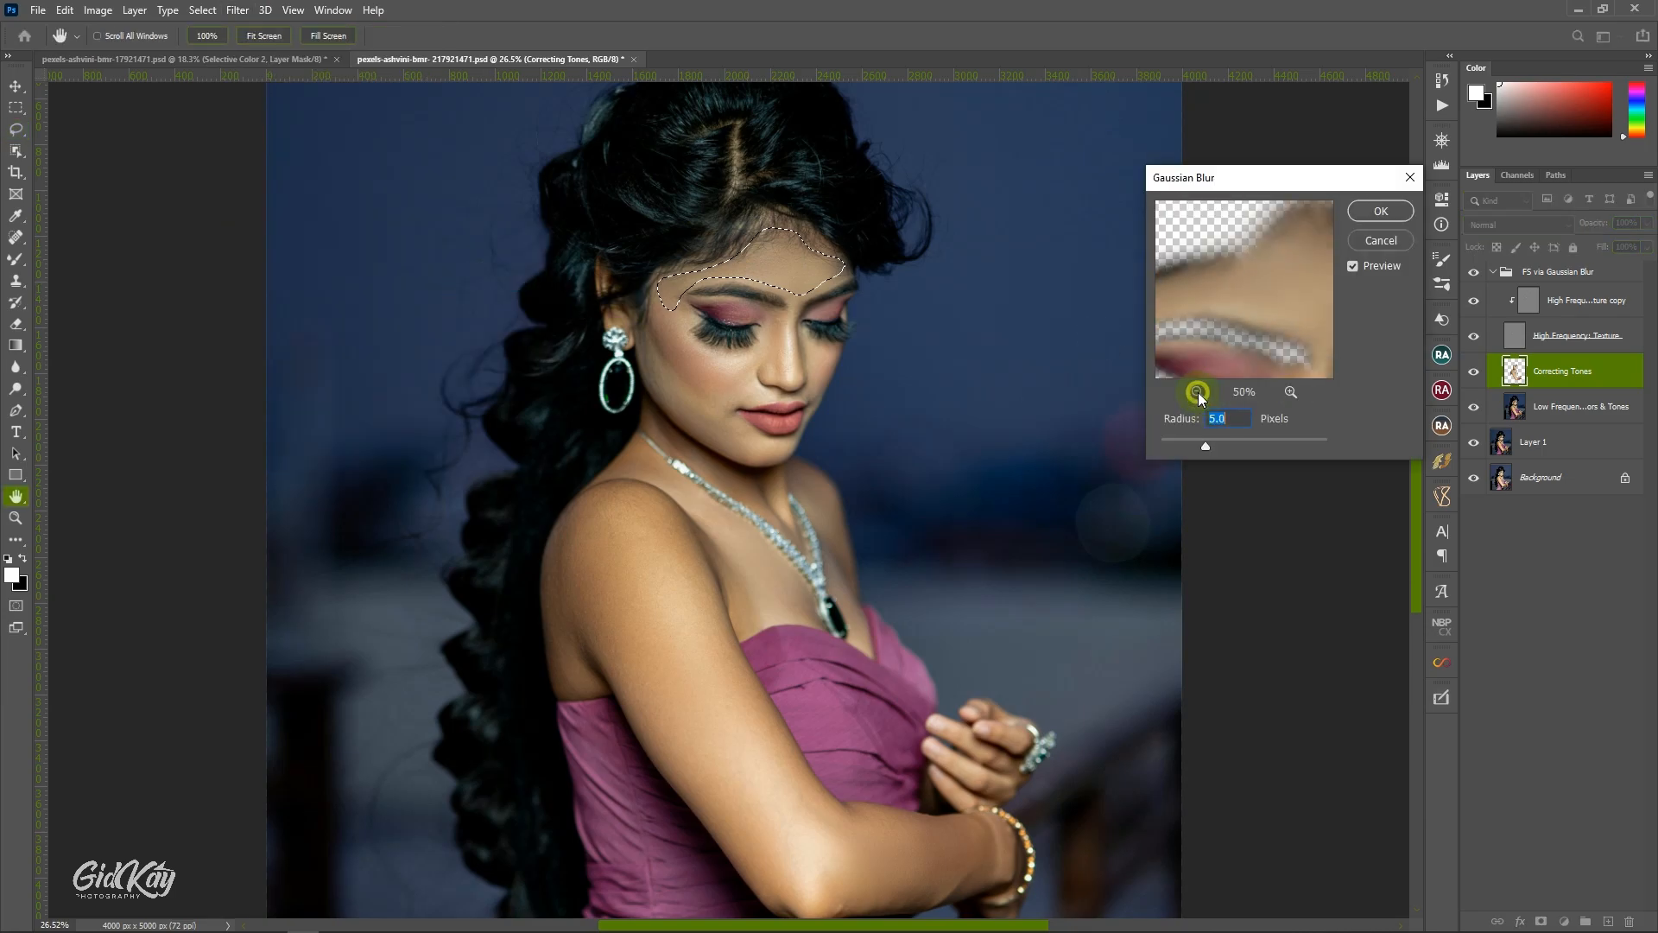
pyautogui.click(1198, 393)
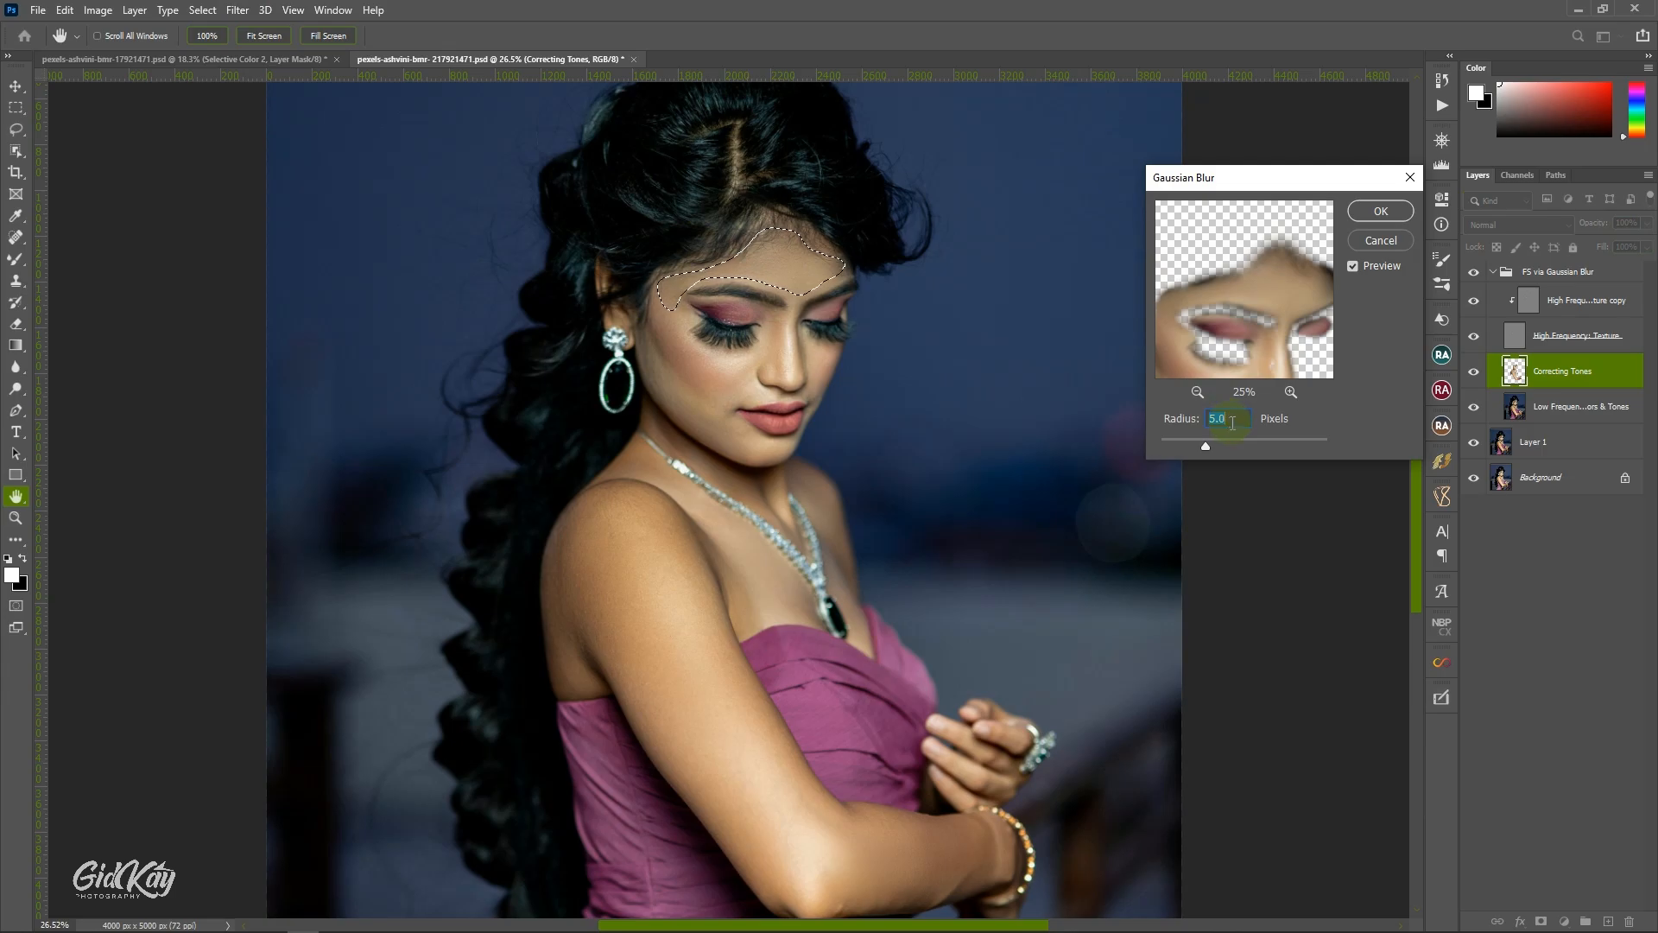
pyautogui.press('Down')
pyautogui.press('Down')
pyautogui.press('Down')
pyautogui.press('Down')
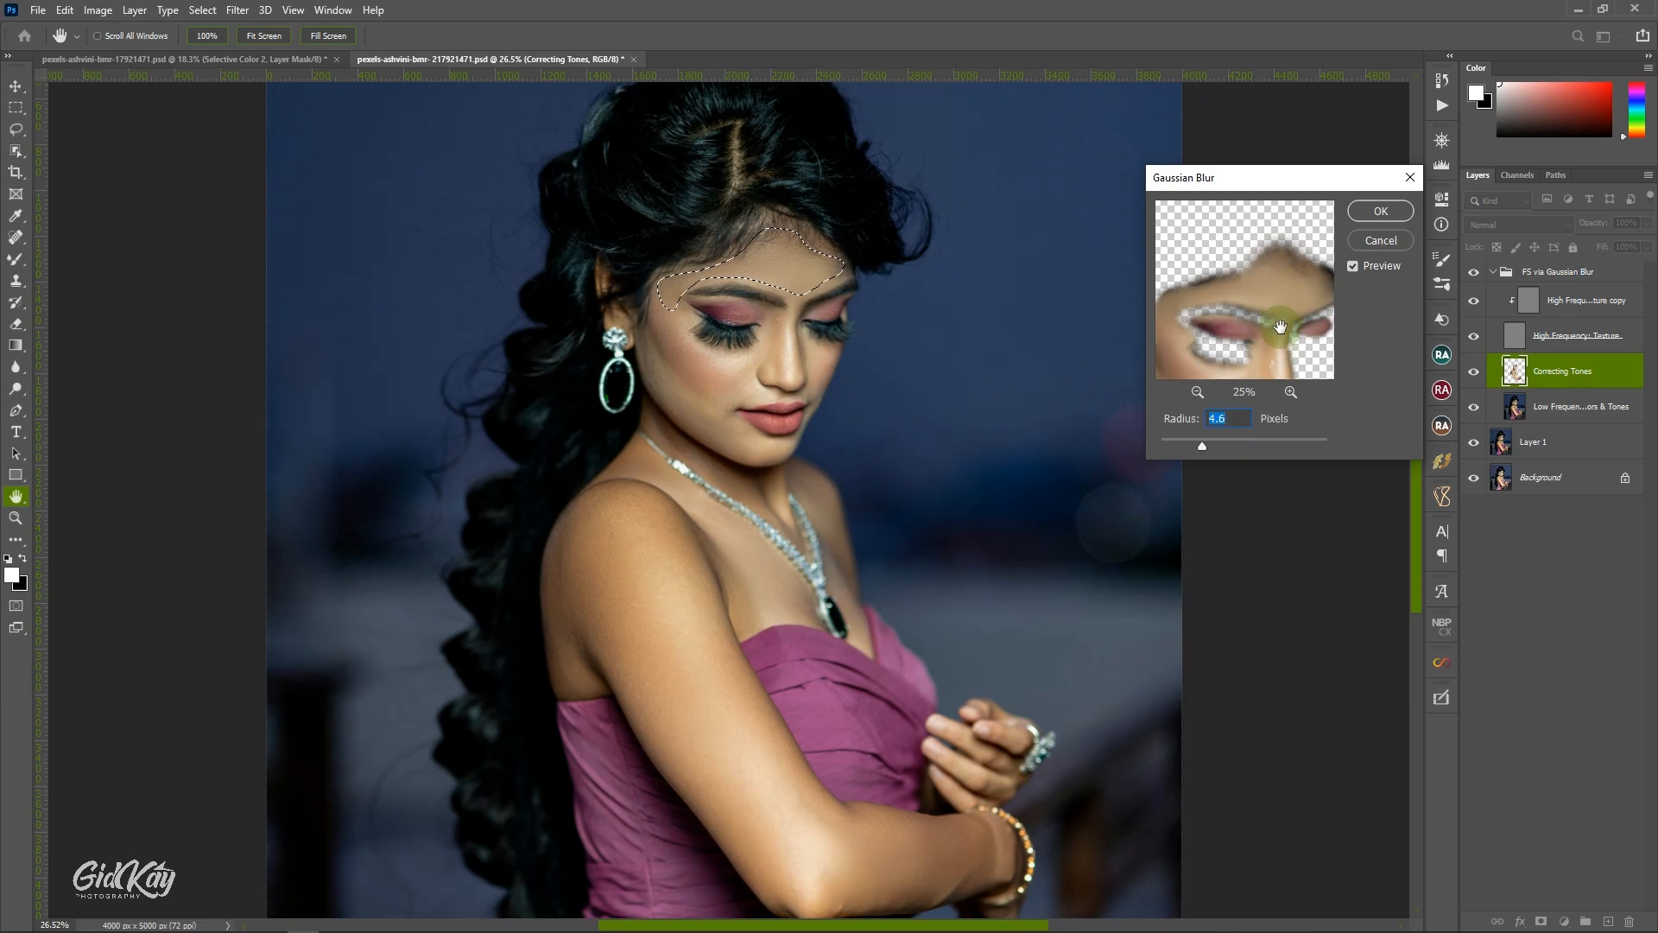
pyautogui.write('20')
pyautogui.click(1279, 323)
pyautogui.press('Return')
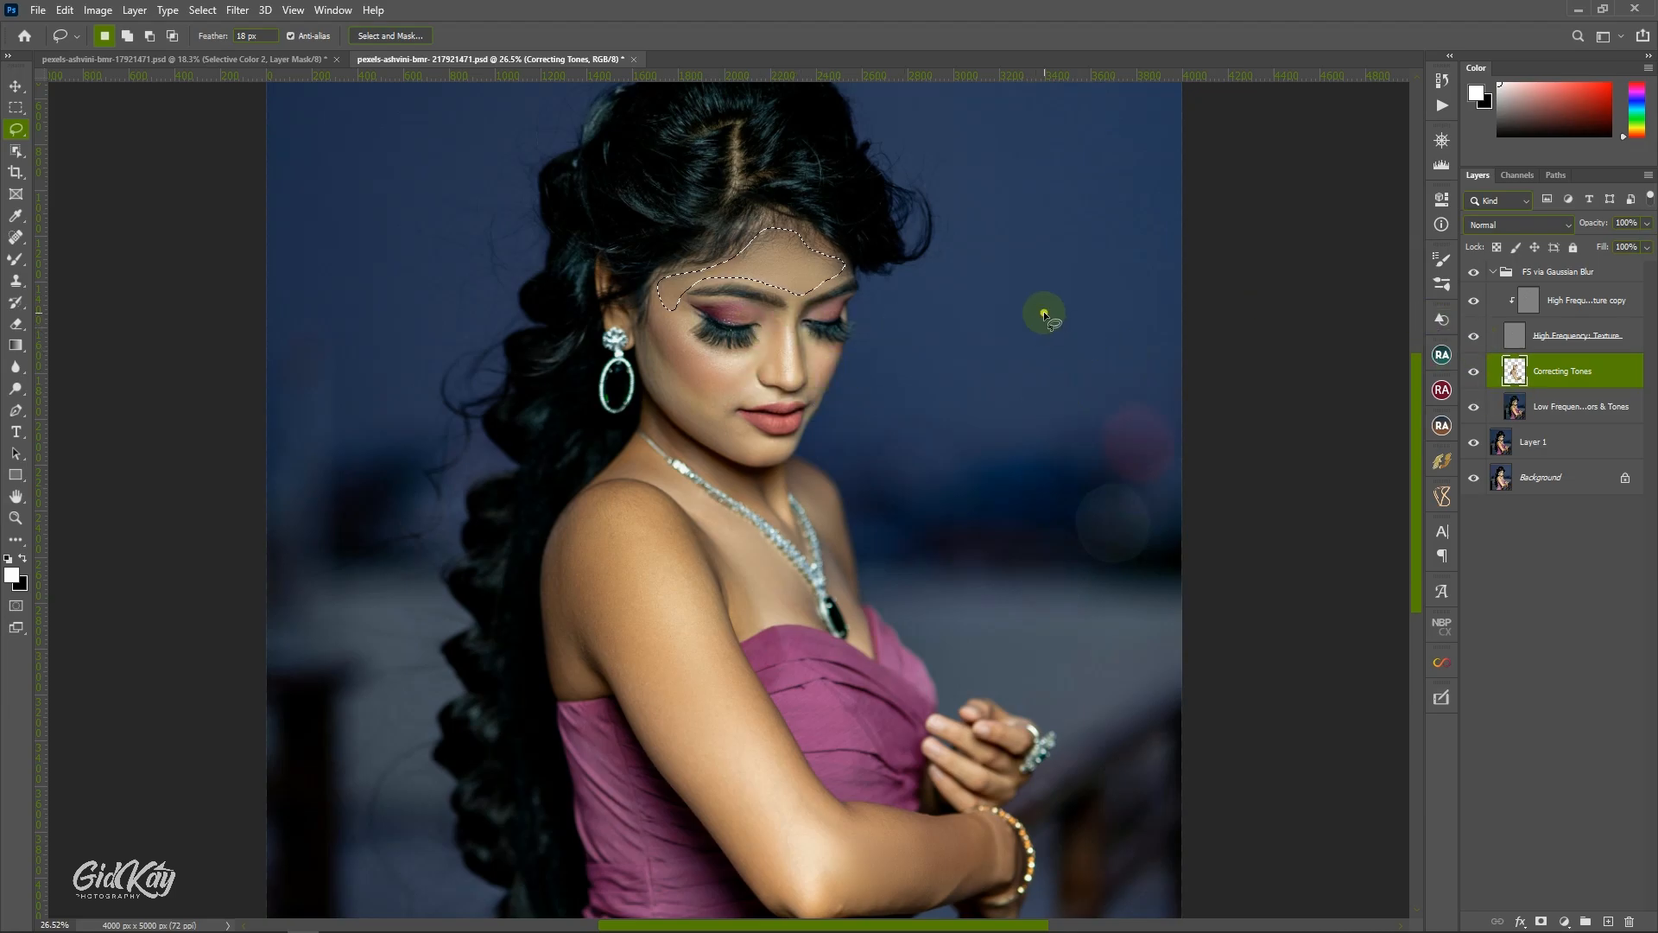
pyautogui.hotkey('ctrl', 'd')
# Hide the High Frequency Texture layer and blend the tones beside the nose and on the far cheek with the Mixer Brush.
pyautogui.click(16, 259)
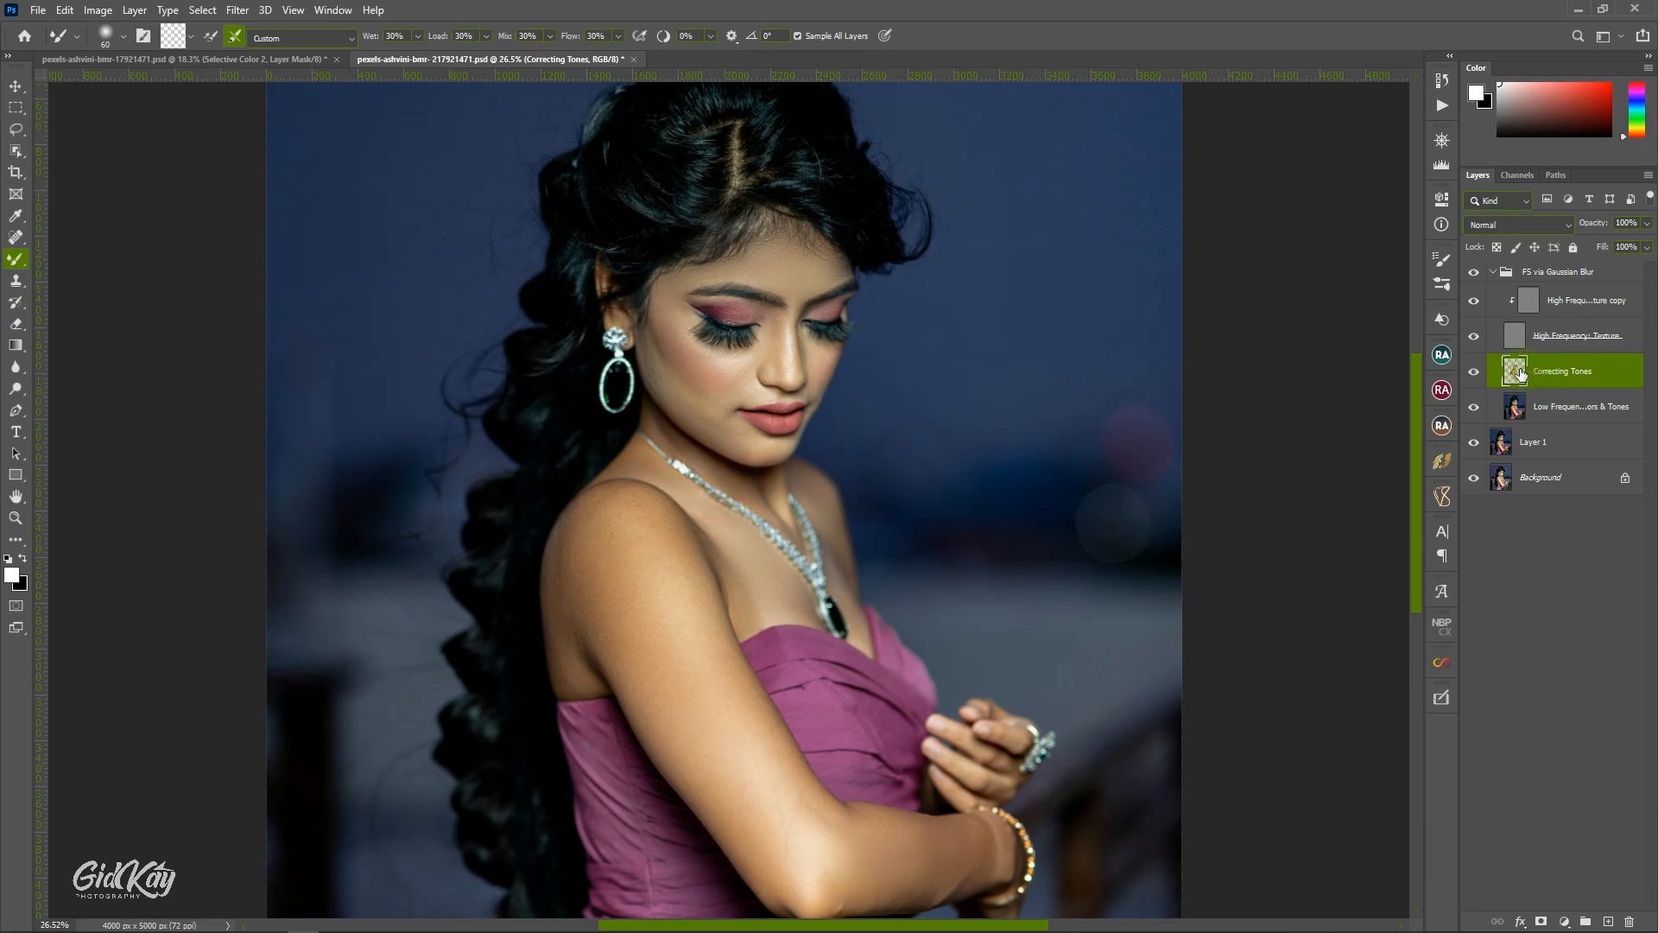
pyautogui.click(1473, 336)
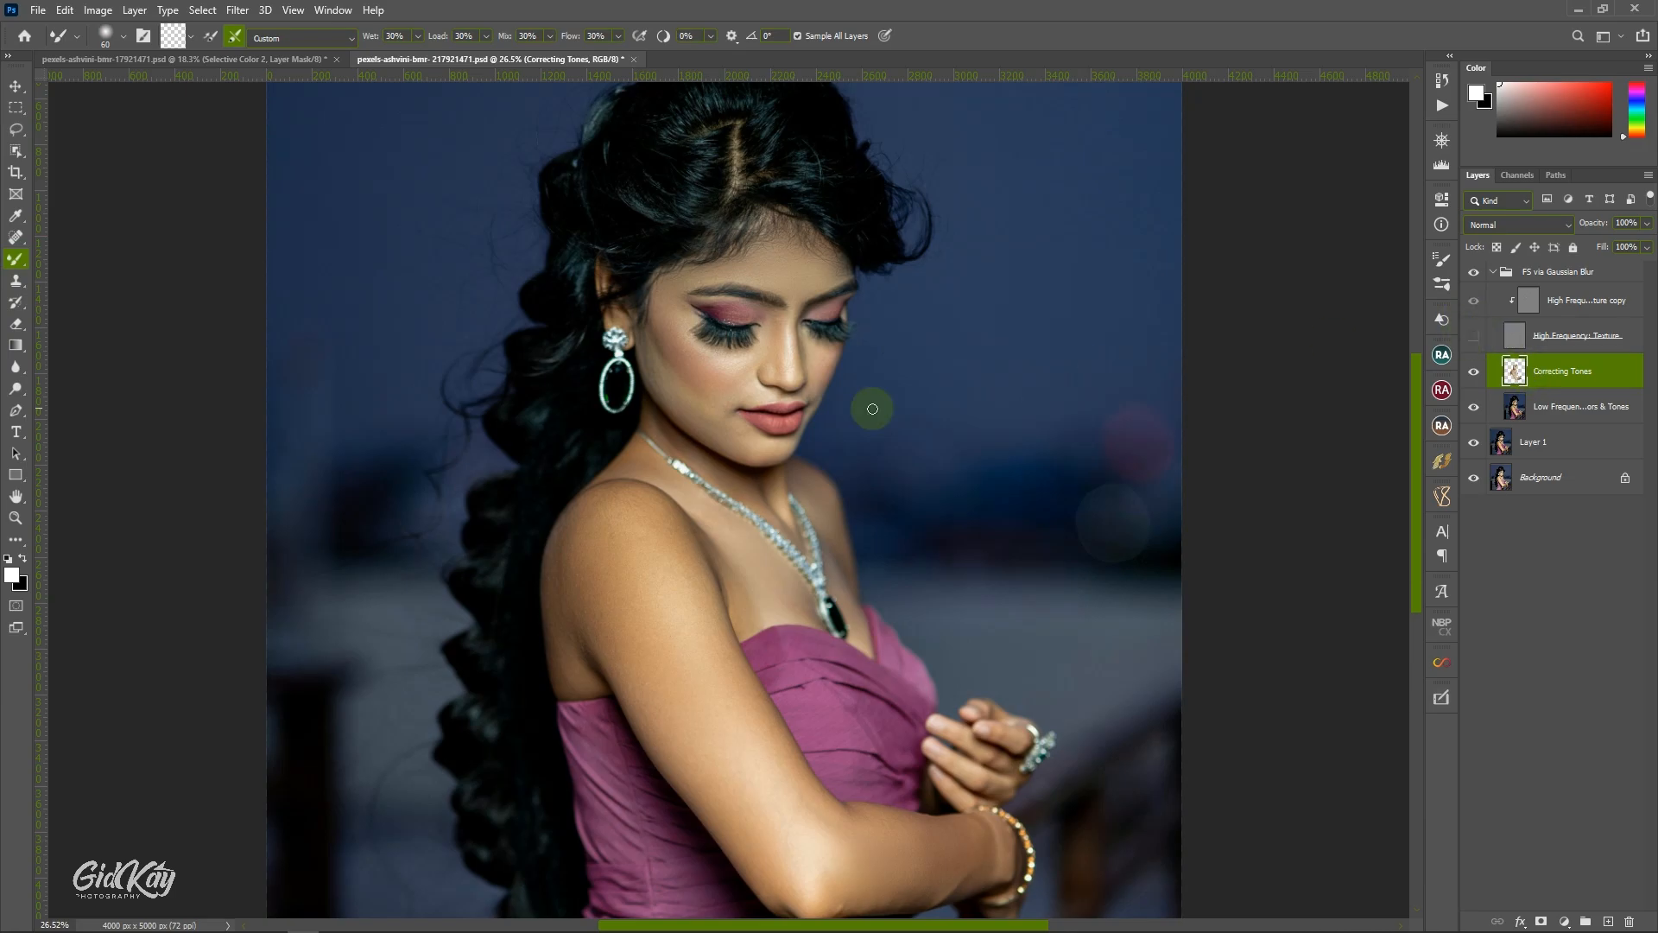
pyautogui.moveTo(827, 380)
pyautogui.mouseDown()
pyautogui.moveTo(809, 337)
pyautogui.moveTo(815, 367)
pyautogui.moveTo(828, 339)
pyautogui.mouseUp()
pyautogui.press(']')
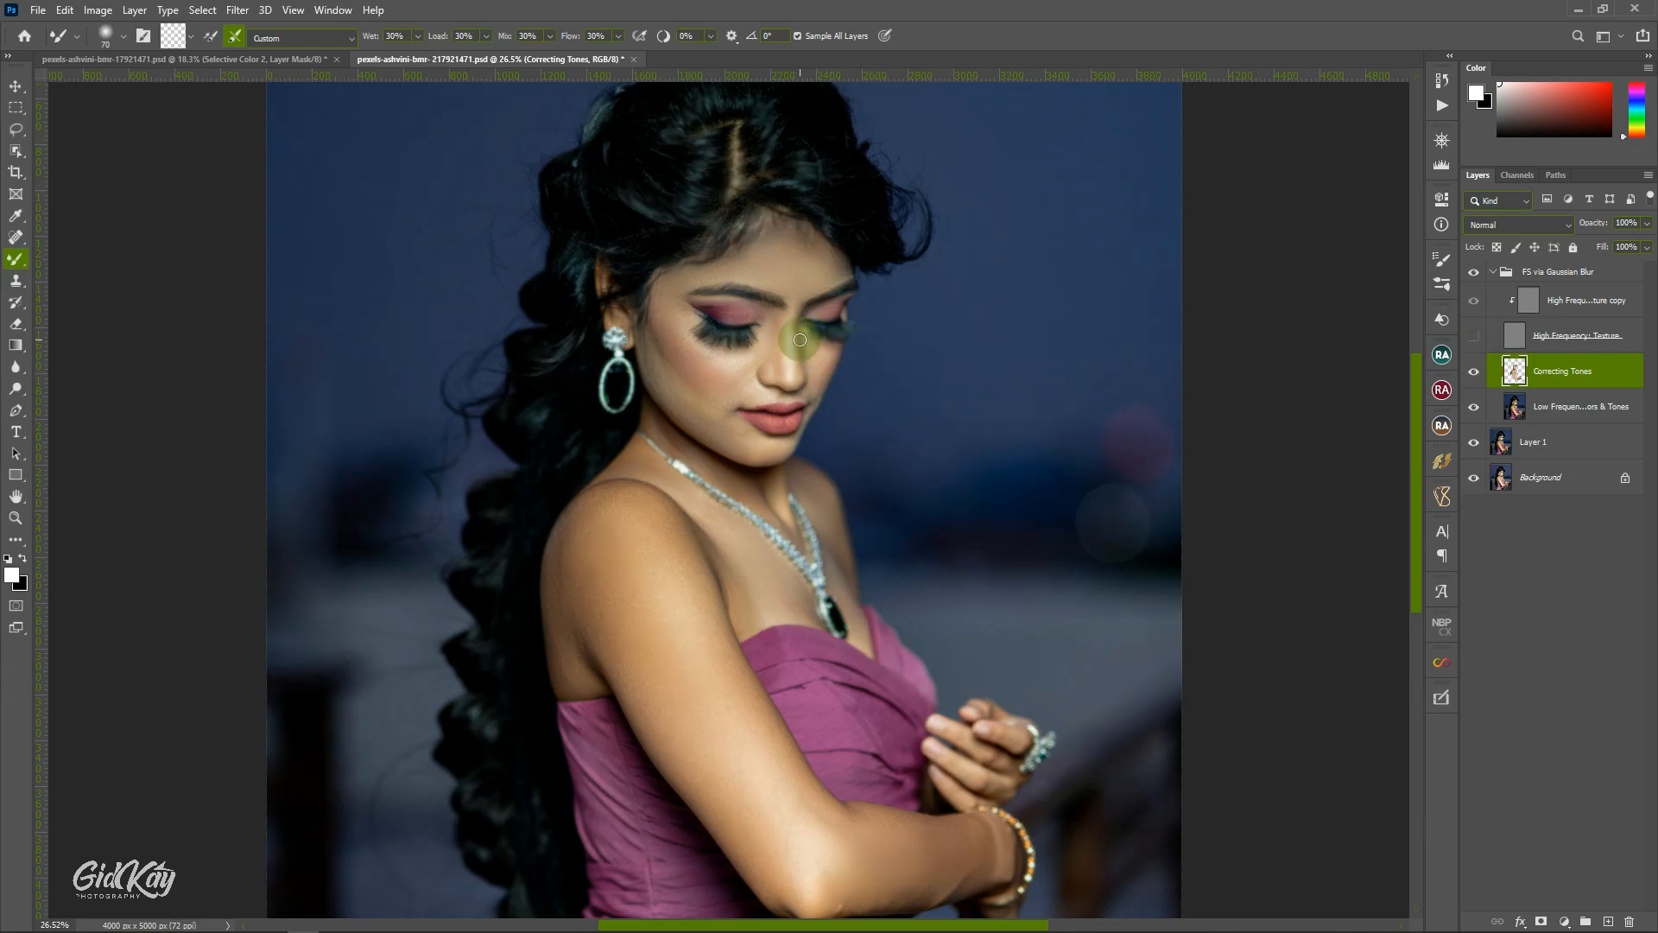
pyautogui.press('[')
pyautogui.scroll(-2, 798, 332)
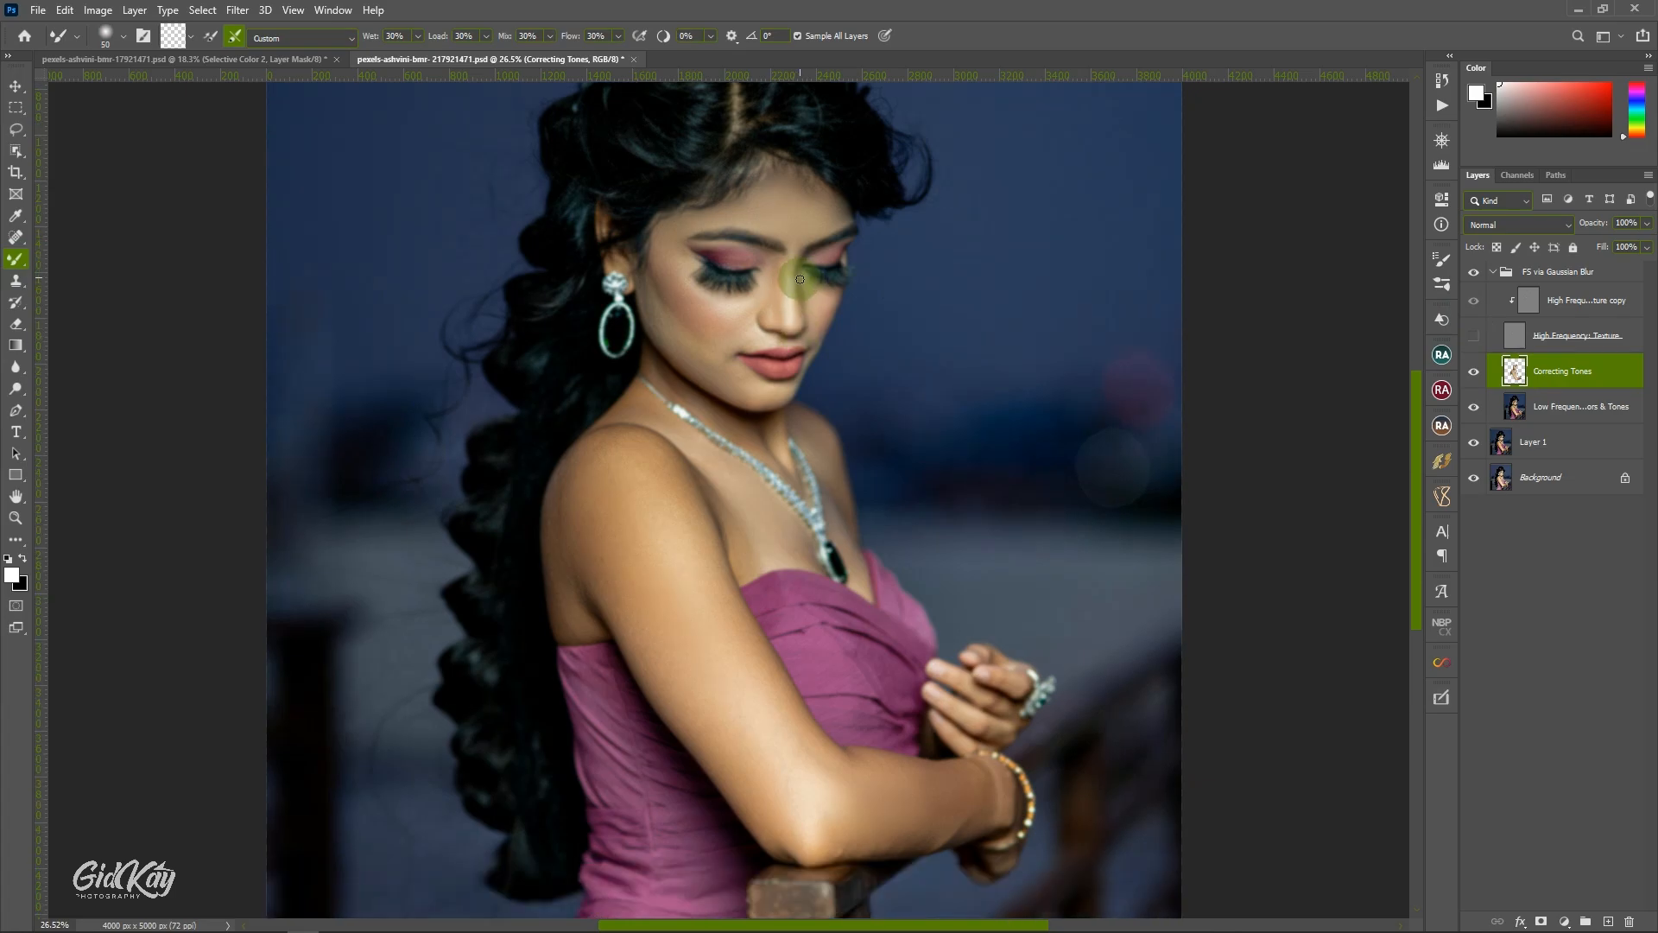
pyautogui.scroll(4, 800, 279)
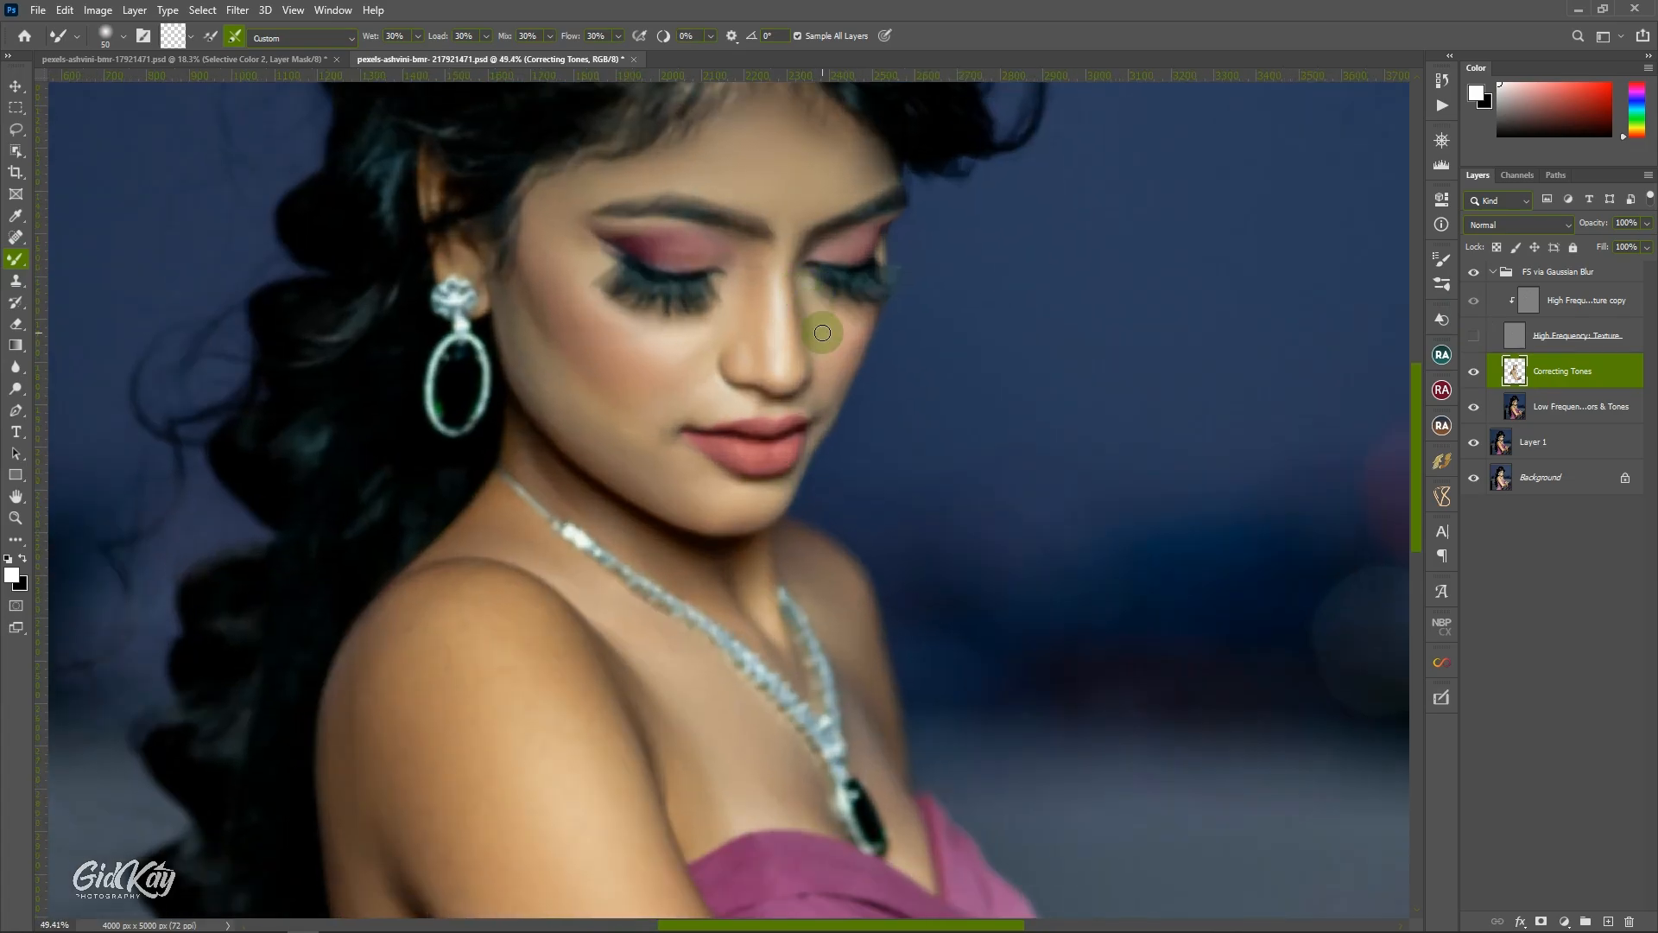
pyautogui.press(']')
pyautogui.press(']')
pyautogui.press(']')
pyautogui.moveTo(813, 293)
pyautogui.mouseDown()
pyautogui.moveTo(864, 313)
pyautogui.moveTo(818, 413)
pyautogui.moveTo(849, 332)
pyautogui.moveTo(808, 395)
pyautogui.mouseUp()
pyautogui.press('[')
pyautogui.press('[')
pyautogui.click(834, 394)
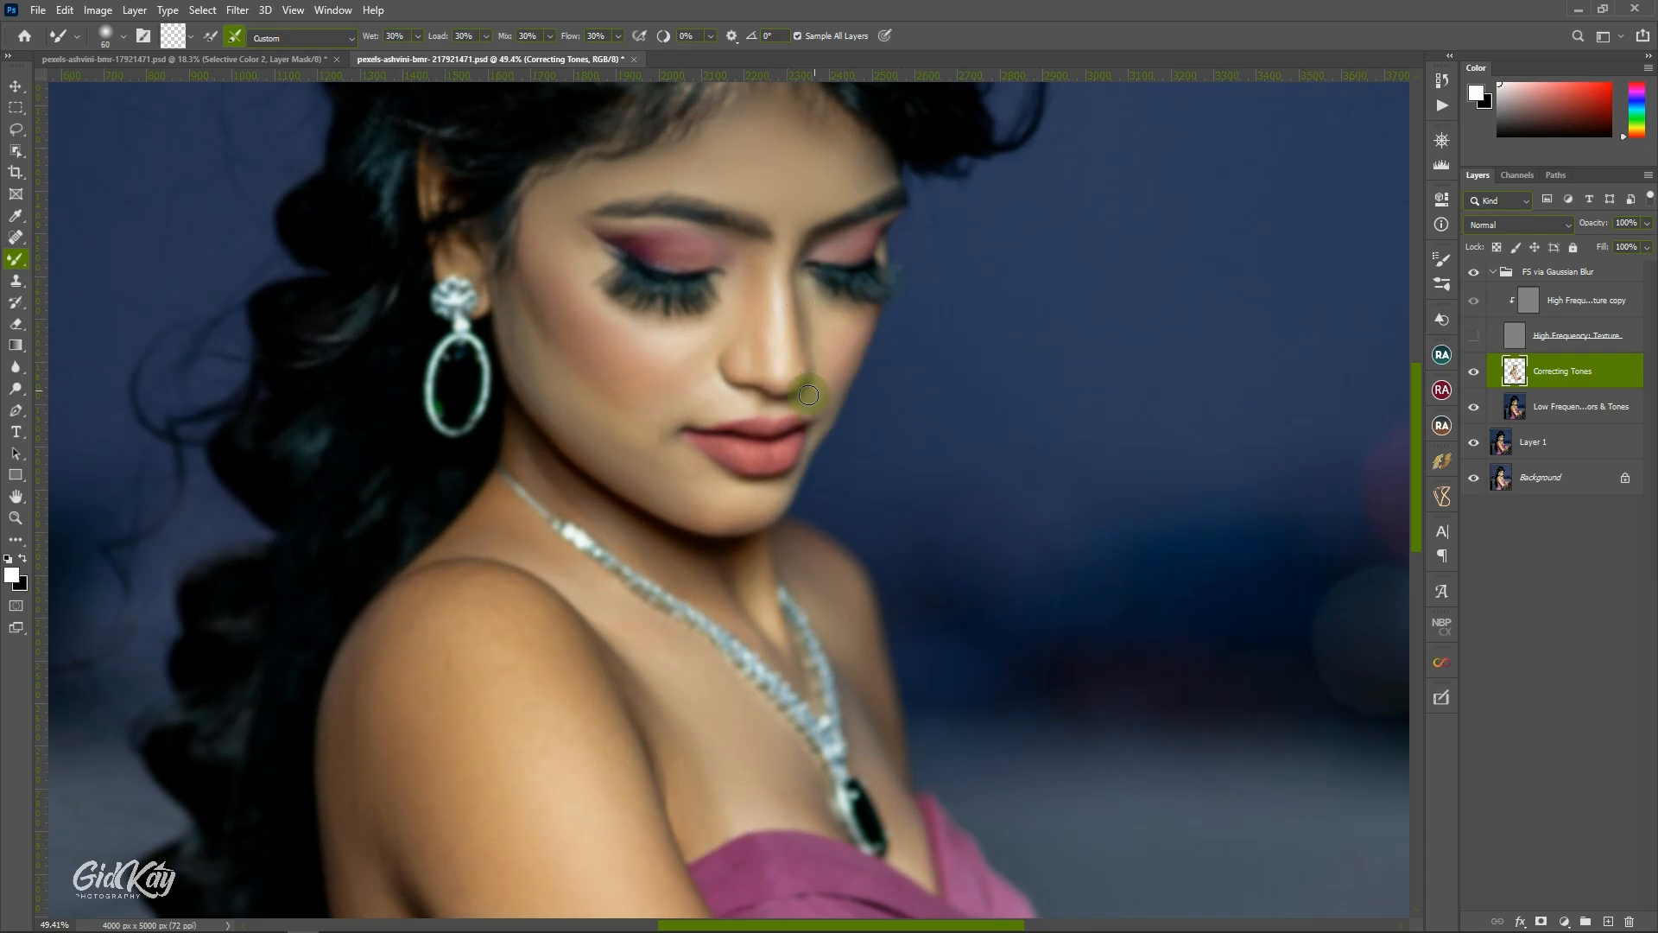
# Blend the tones from beneath the far eye down to the chin, starting with a Mixer Brush of about 100.
pyautogui.press(']')
pyautogui.press(']')
pyautogui.press(']')
pyautogui.press(']')
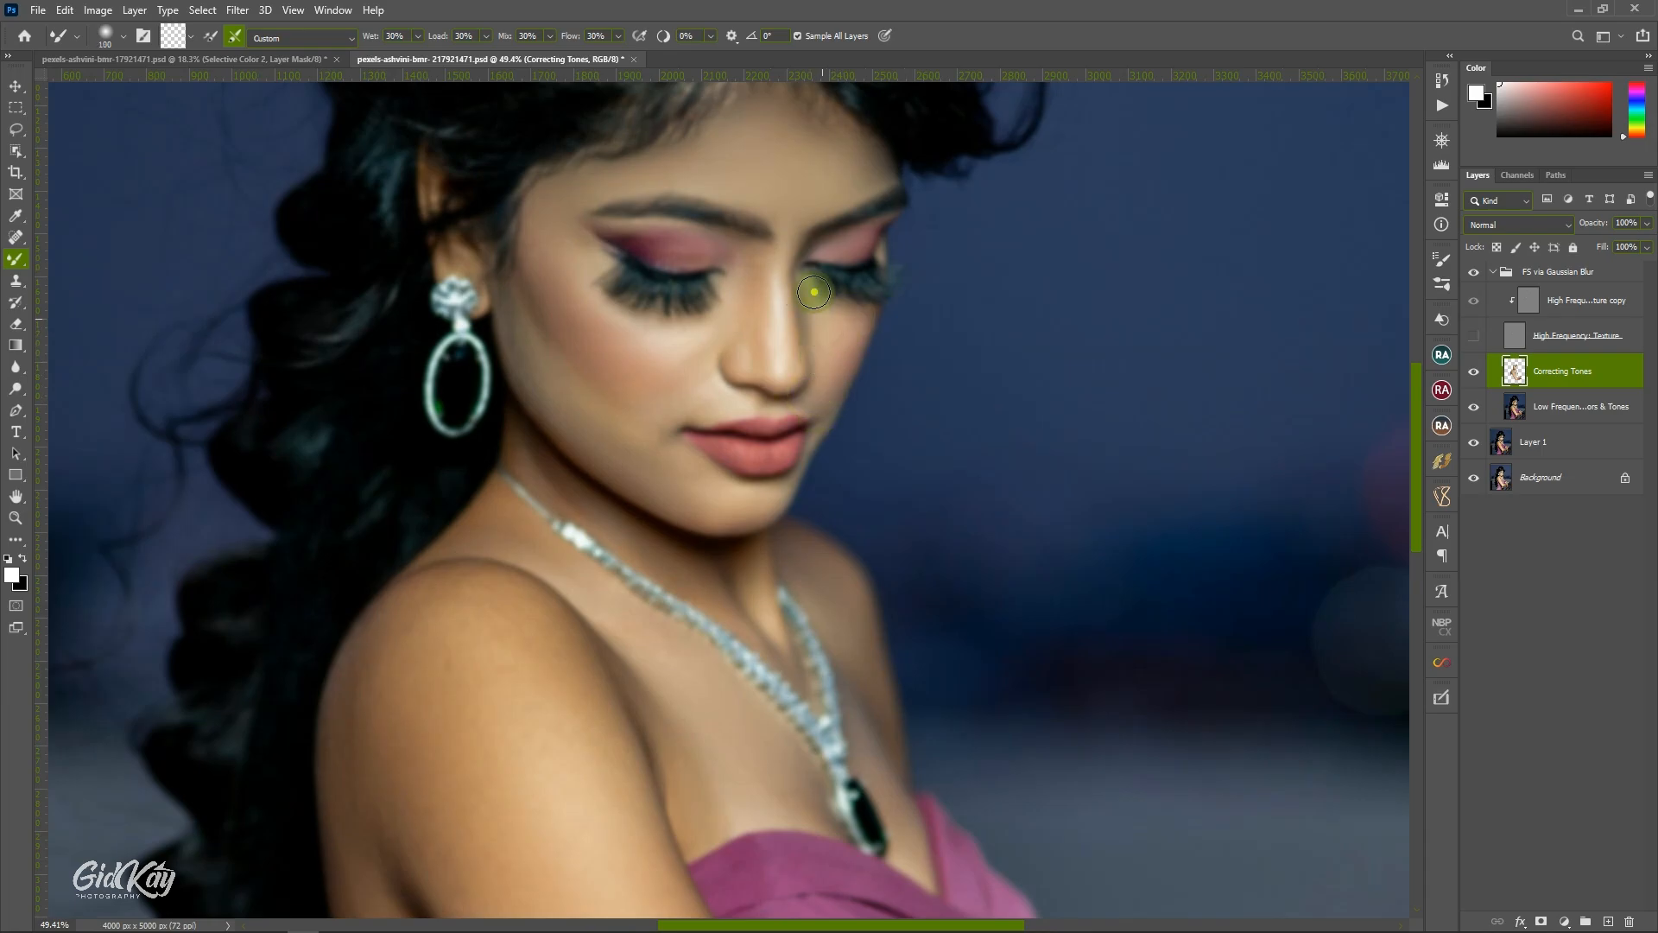
pyautogui.moveTo(814, 292)
pyautogui.mouseDown()
pyautogui.moveTo(858, 312)
pyautogui.moveTo(832, 355)
pyautogui.moveTo(805, 289)
pyautogui.moveTo(807, 403)
pyautogui.moveTo(754, 392)
pyautogui.moveTo(746, 415)
pyautogui.moveTo(671, 427)
pyautogui.moveTo(740, 493)
pyautogui.mouseUp()
pyautogui.press('[')
pyautogui.press('[')
pyautogui.press('[')
pyautogui.press('[')
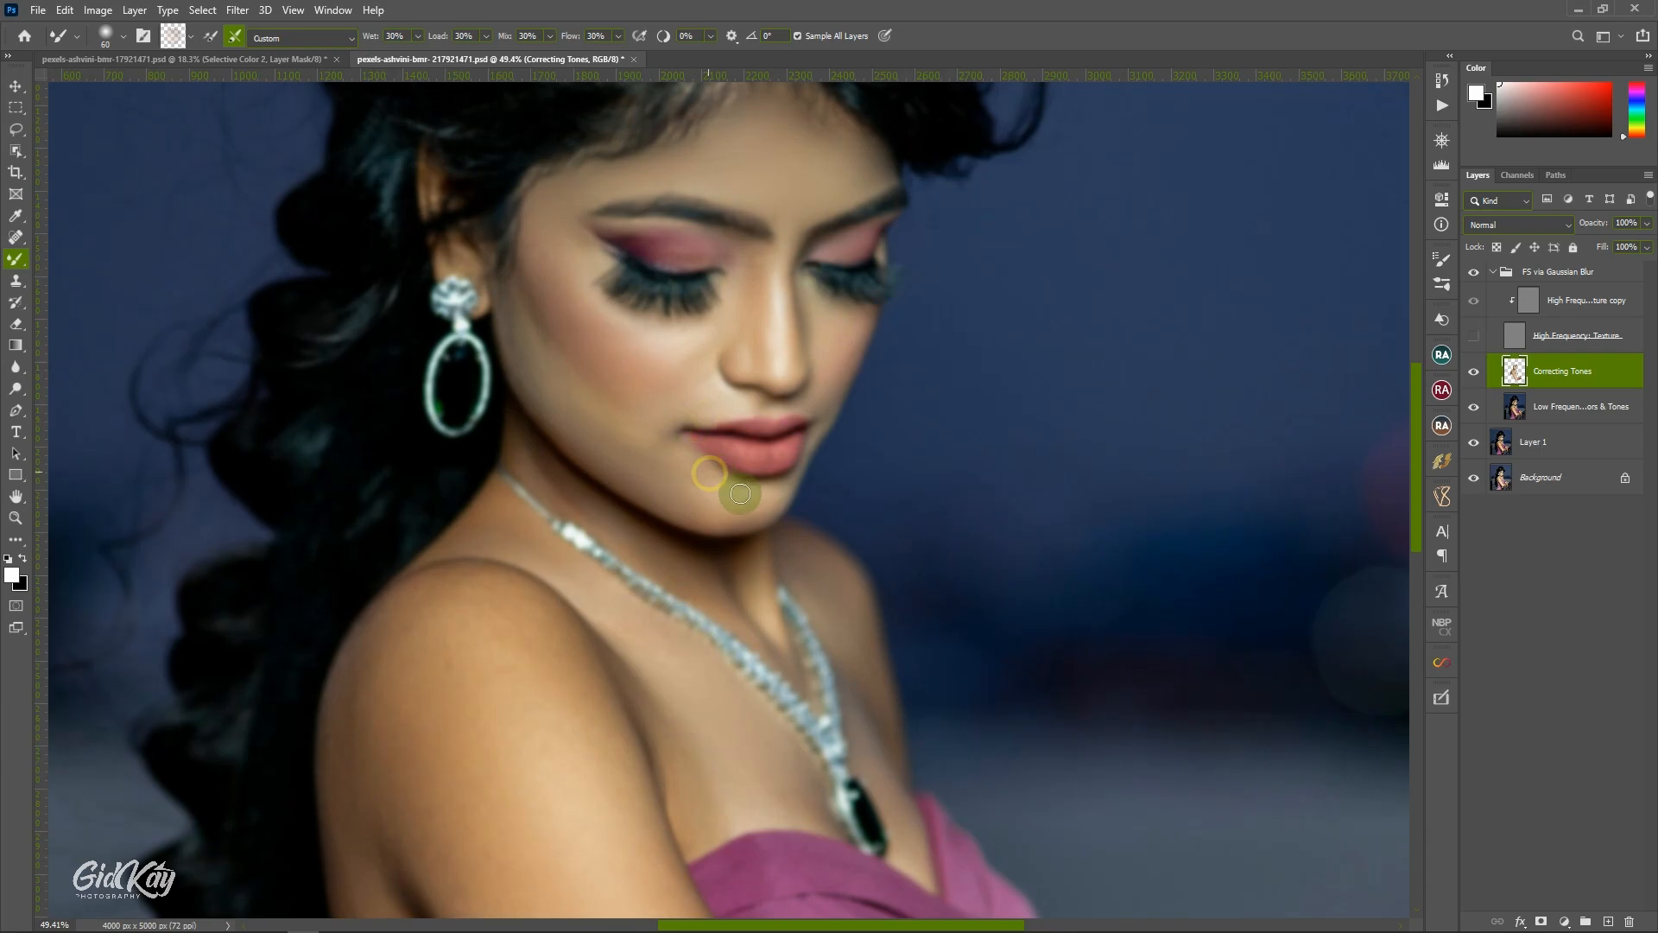
# Blend the skin beside the lips and on the neck with a Mixer Brush of about 50, and show the High Frequency Texture layer.
pyautogui.press('[')
pyautogui.moveTo(822, 445)
pyautogui.mouseDown()
pyautogui.moveTo(822, 425)
pyautogui.moveTo(785, 474)
pyautogui.mouseUp()
pyautogui.press('[')
pyautogui.press('[')
pyautogui.press(']')
pyautogui.press(']')
pyautogui.moveTo(763, 545); pyautogui.dragTo(786, 649)
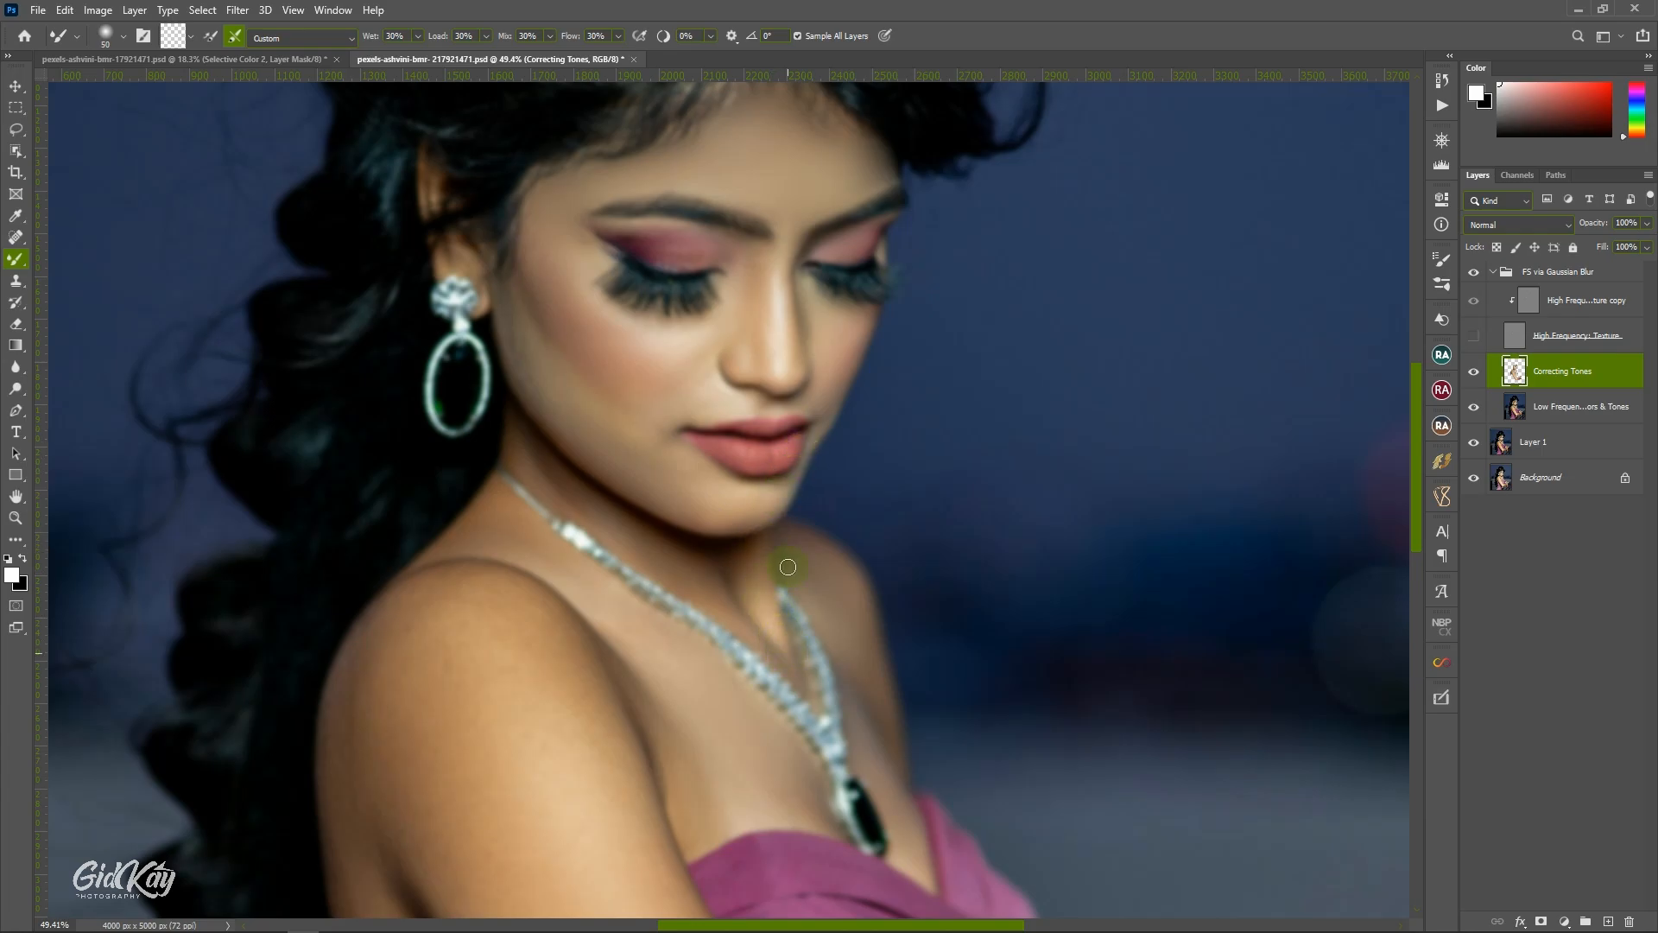
pyautogui.click(1474, 336)
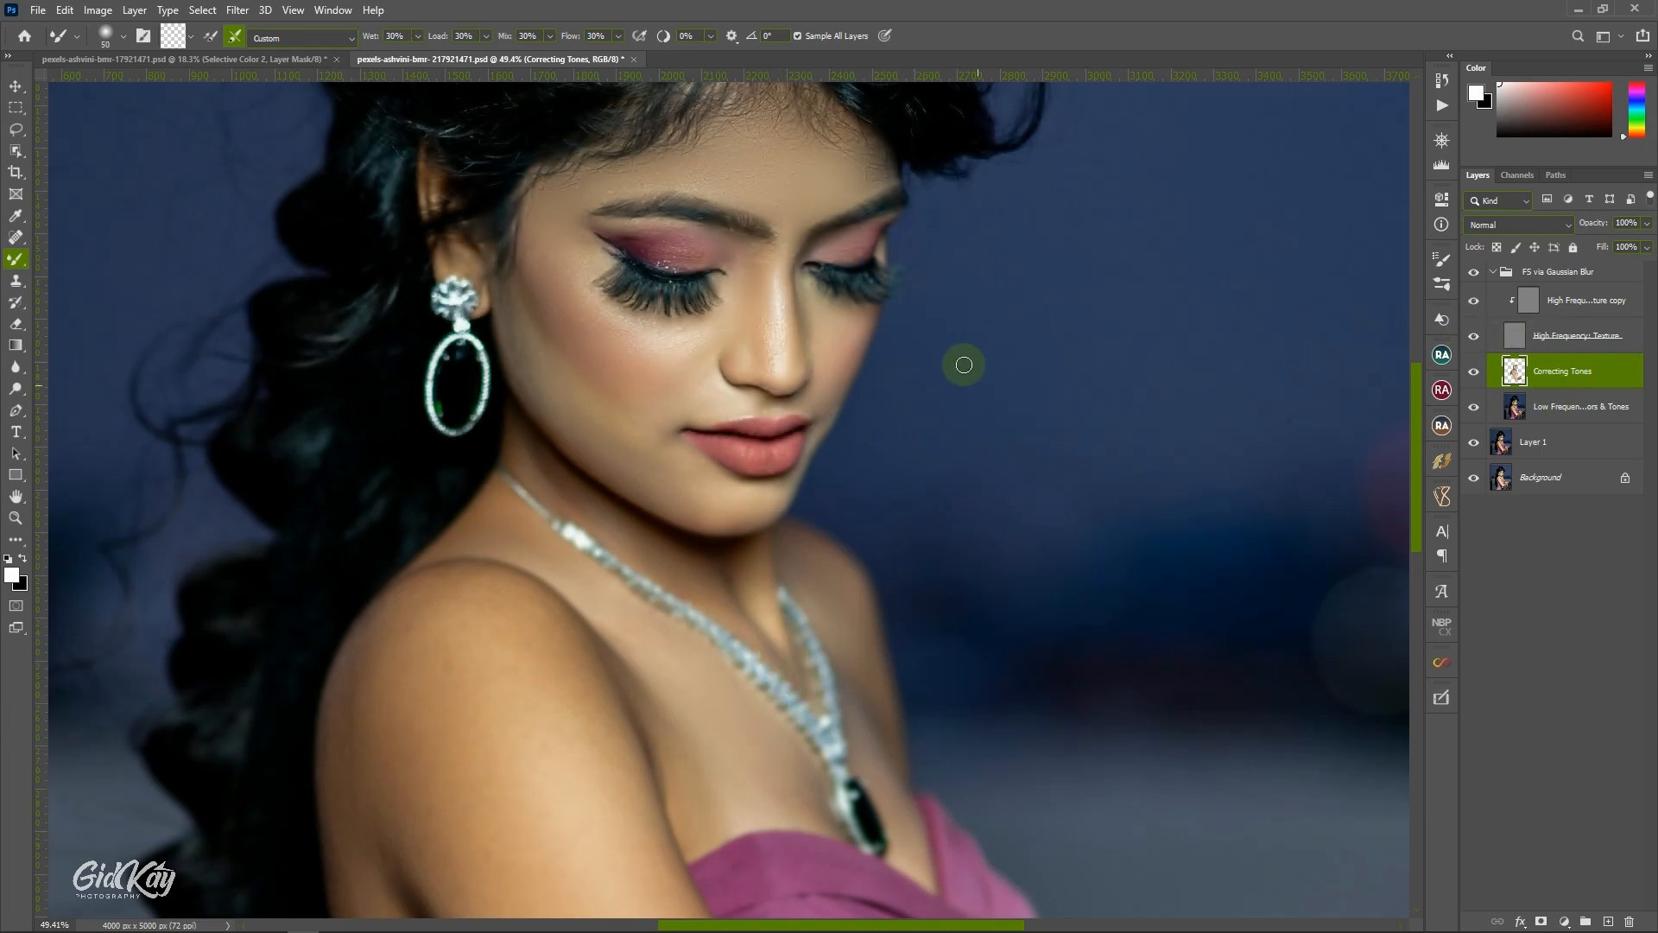
# Lasso the near cheek from the temple to the nose, repeat the Gaussian Blur on it, and deselect.
pyautogui.scroll(2, 966, 362)
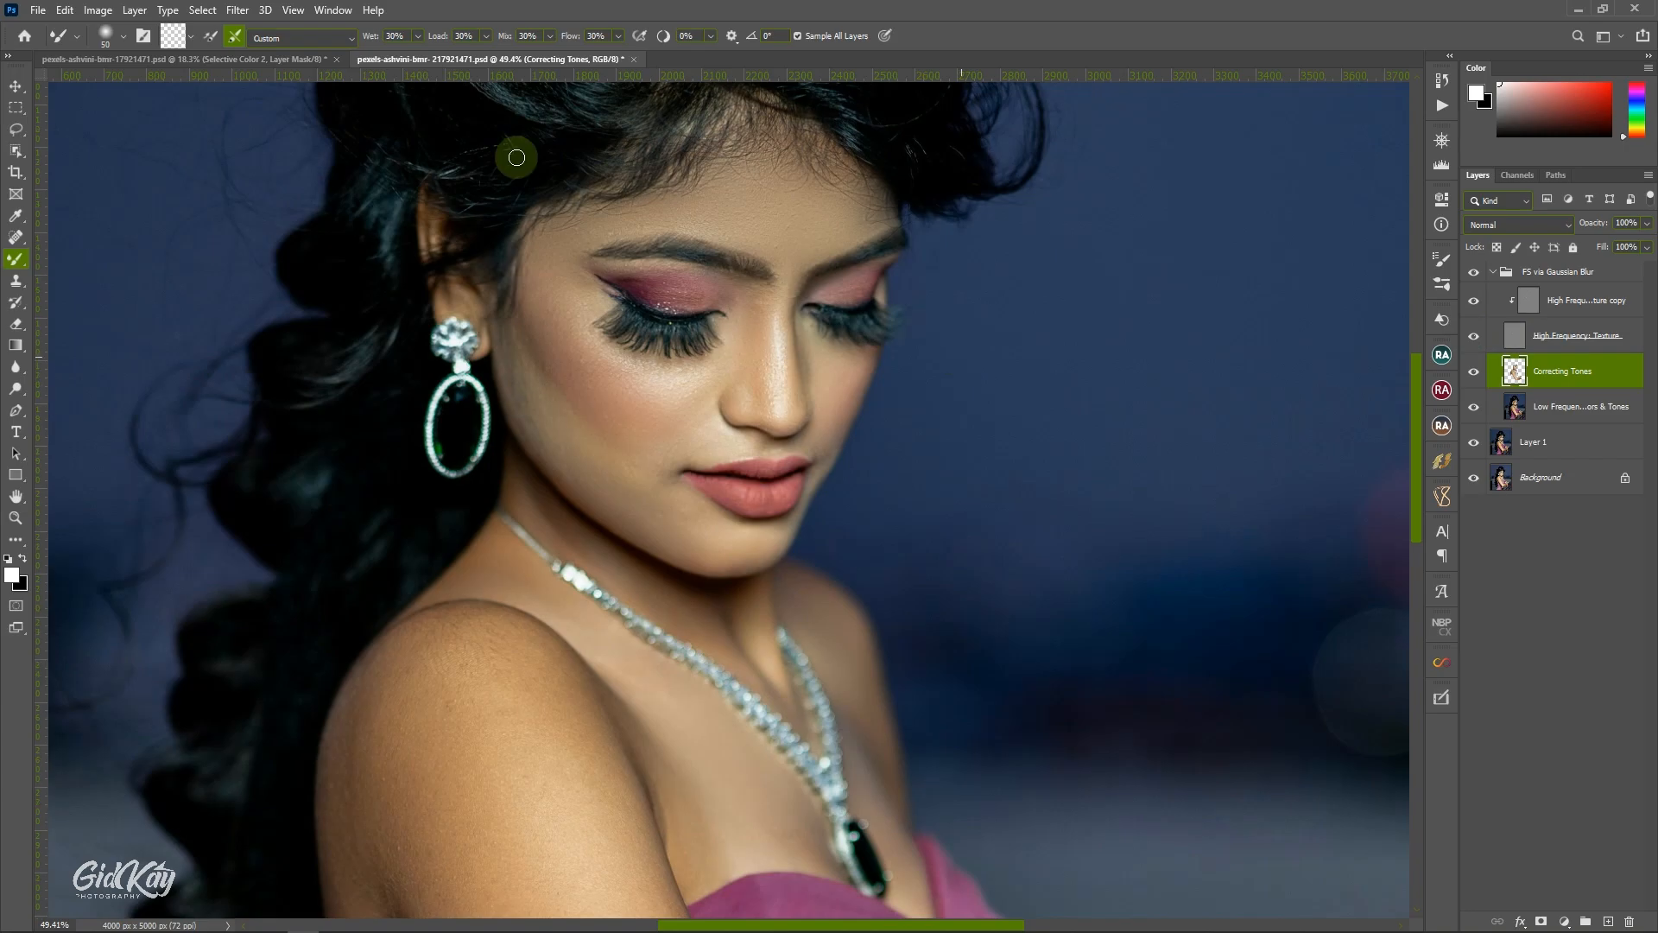
pyautogui.click(17, 130)
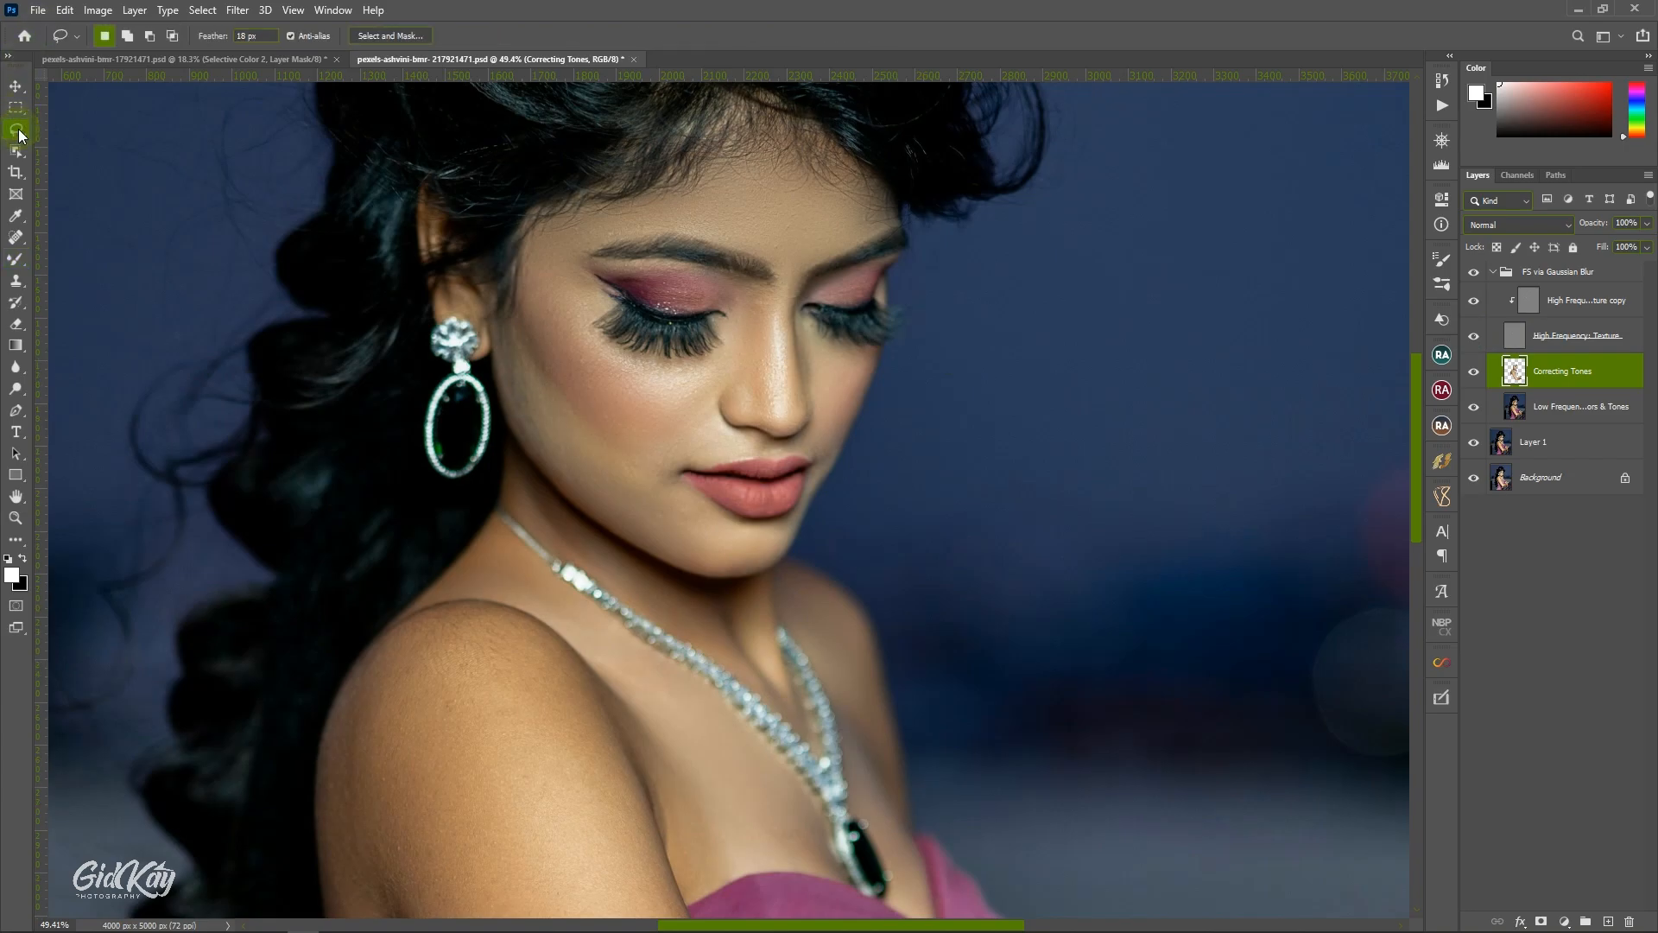
pyautogui.moveTo(537, 241)
pyautogui.mouseDown()
pyautogui.moveTo(600, 297)
pyautogui.moveTo(582, 318)
pyautogui.moveTo(594, 336)
pyautogui.moveTo(655, 370)
pyautogui.moveTo(726, 354)
pyautogui.mouseUp()
pyautogui.moveTo(516, 287); pyautogui.dragTo(530, 250)
pyautogui.click(238, 9)
pyautogui.click(644, 7)
pyautogui.rightClick(630, 397)
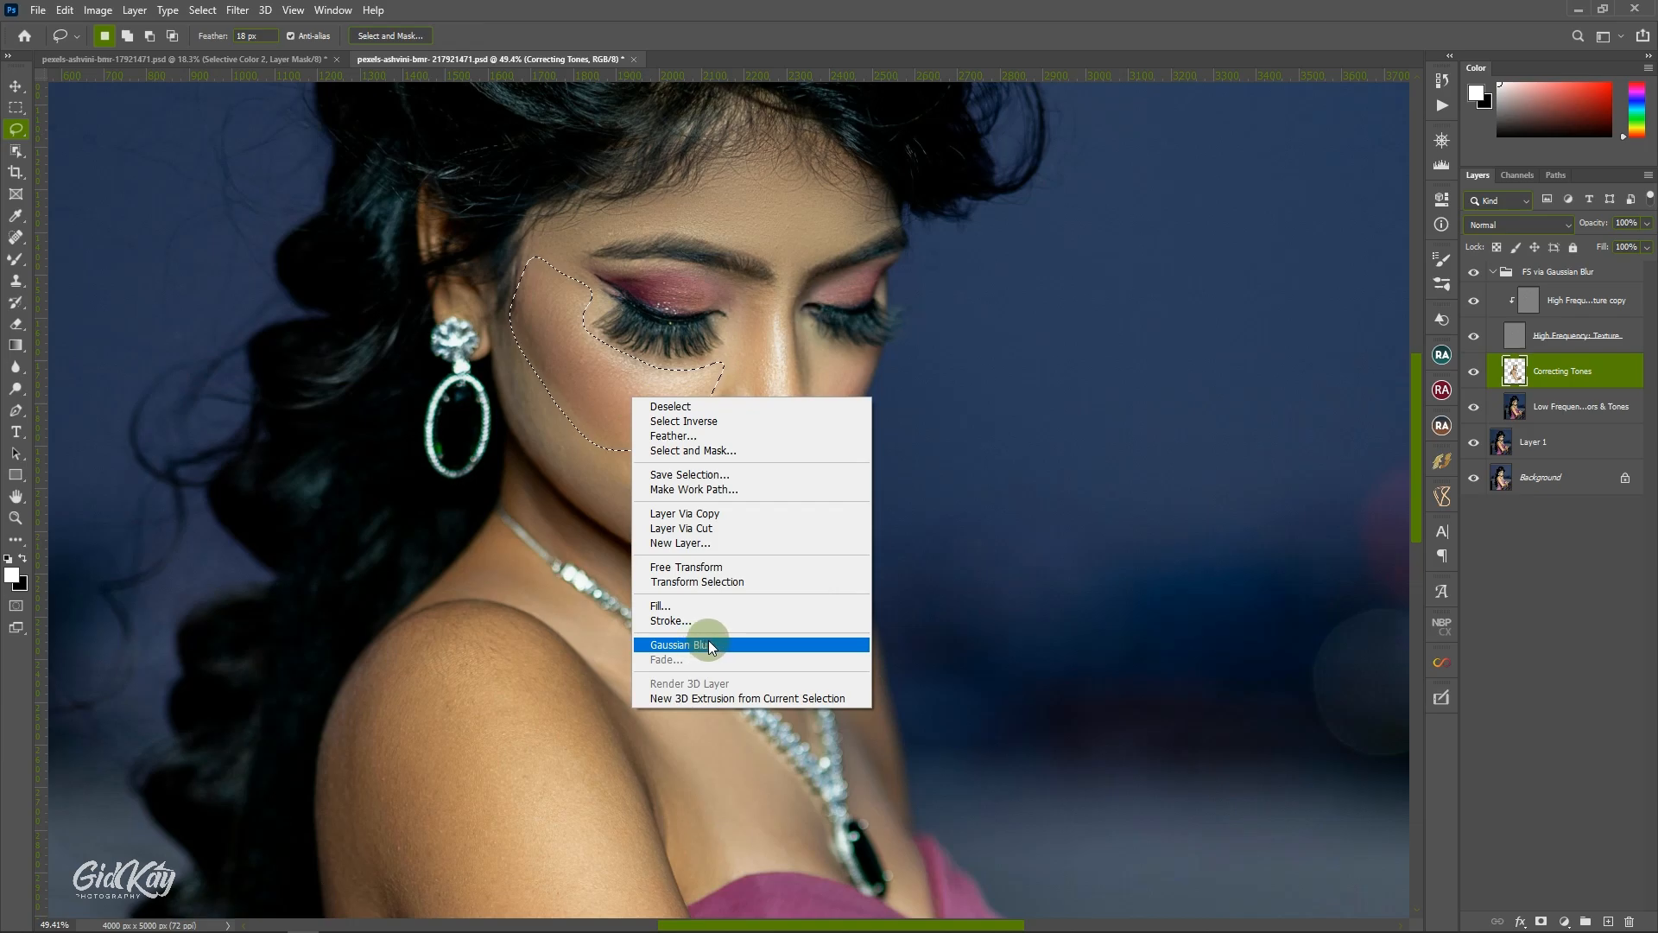
pyautogui.click(708, 641)
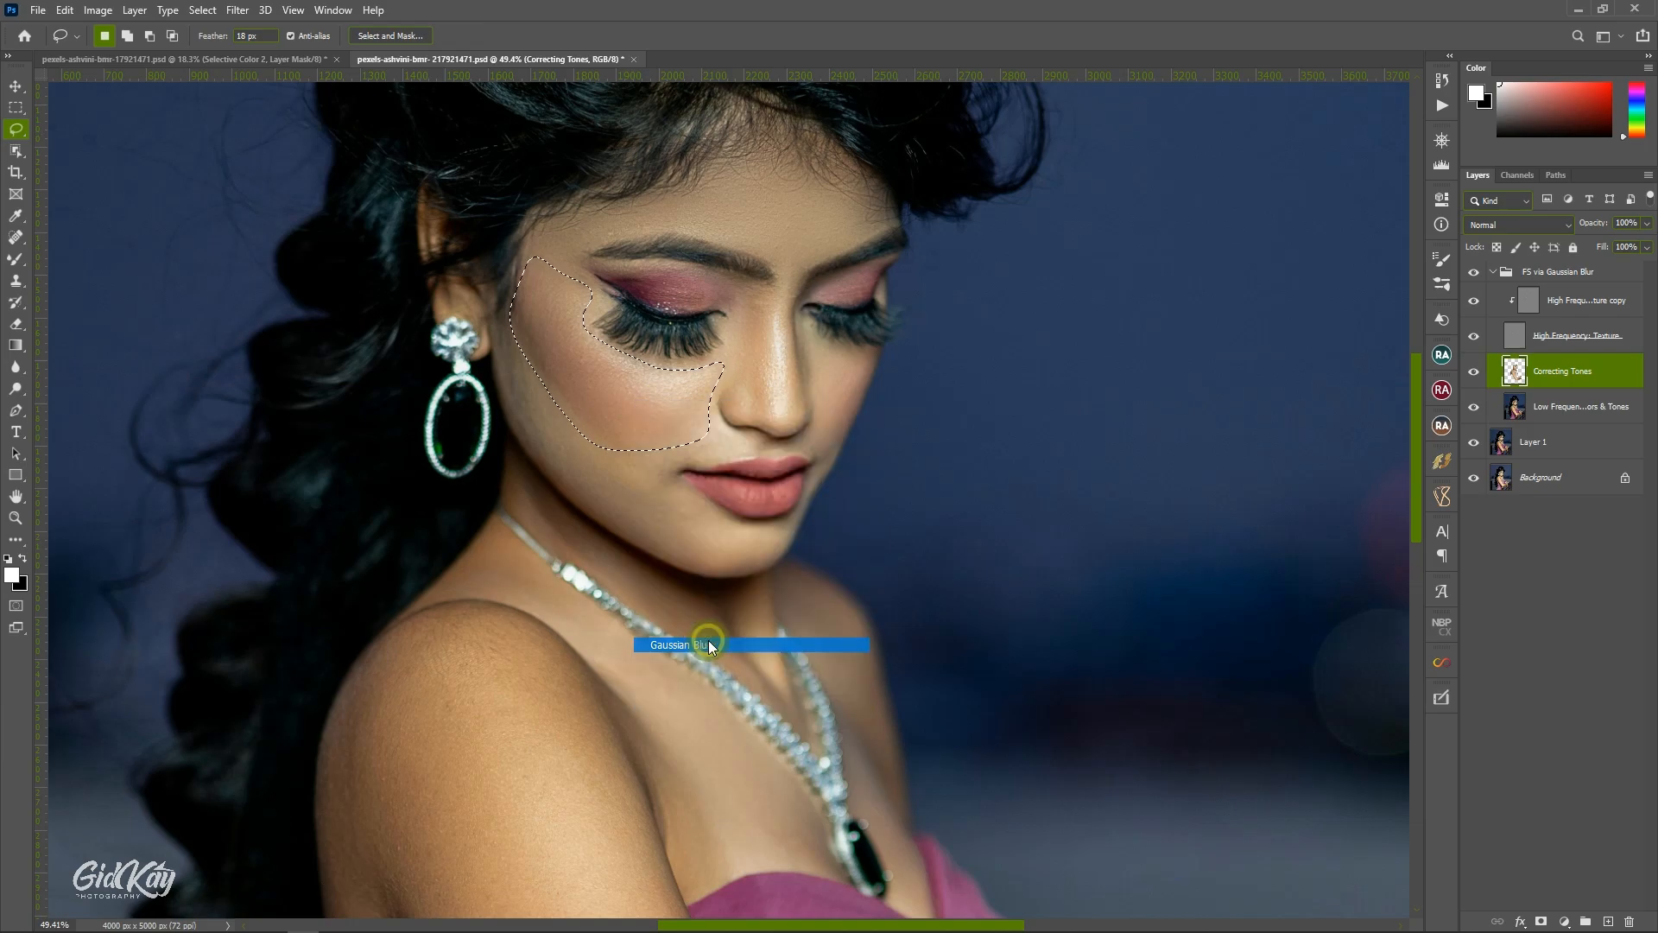
pyautogui.click(678, 474)
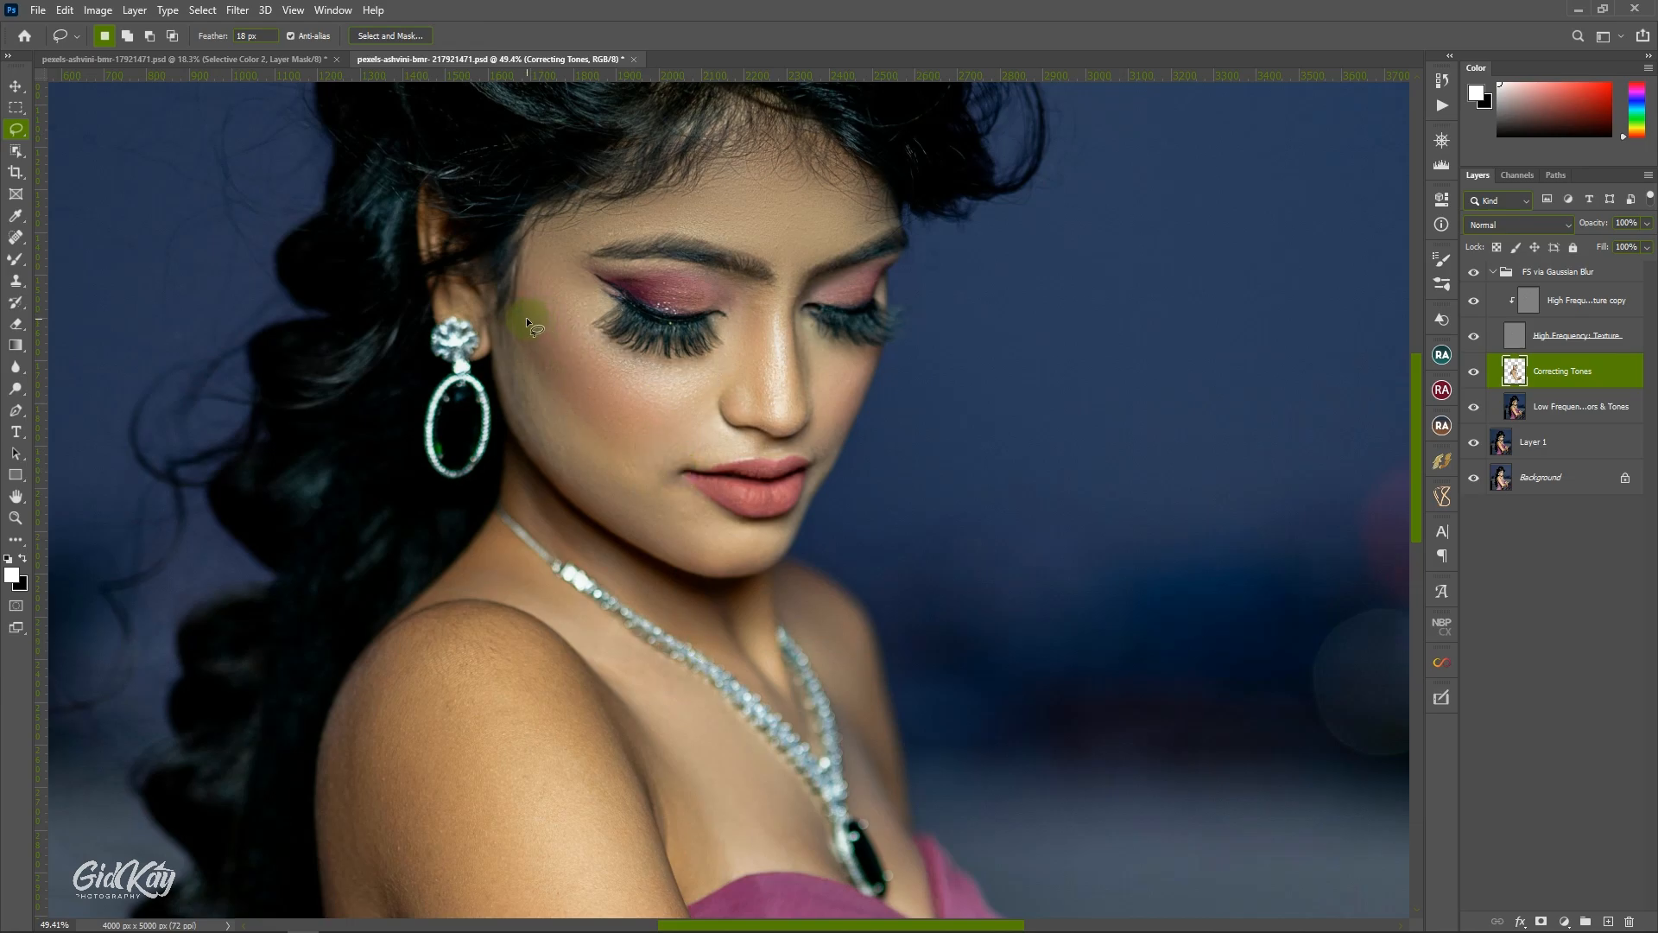
# Lasso the strip along the jawline from the ear to the chin, repeat the Gaussian Blur, and deselect.
pyautogui.moveTo(522, 311); pyautogui.dragTo(636, 472)
pyautogui.moveTo(504, 337); pyautogui.dragTo(505, 336)
pyautogui.rightClick(505, 336)
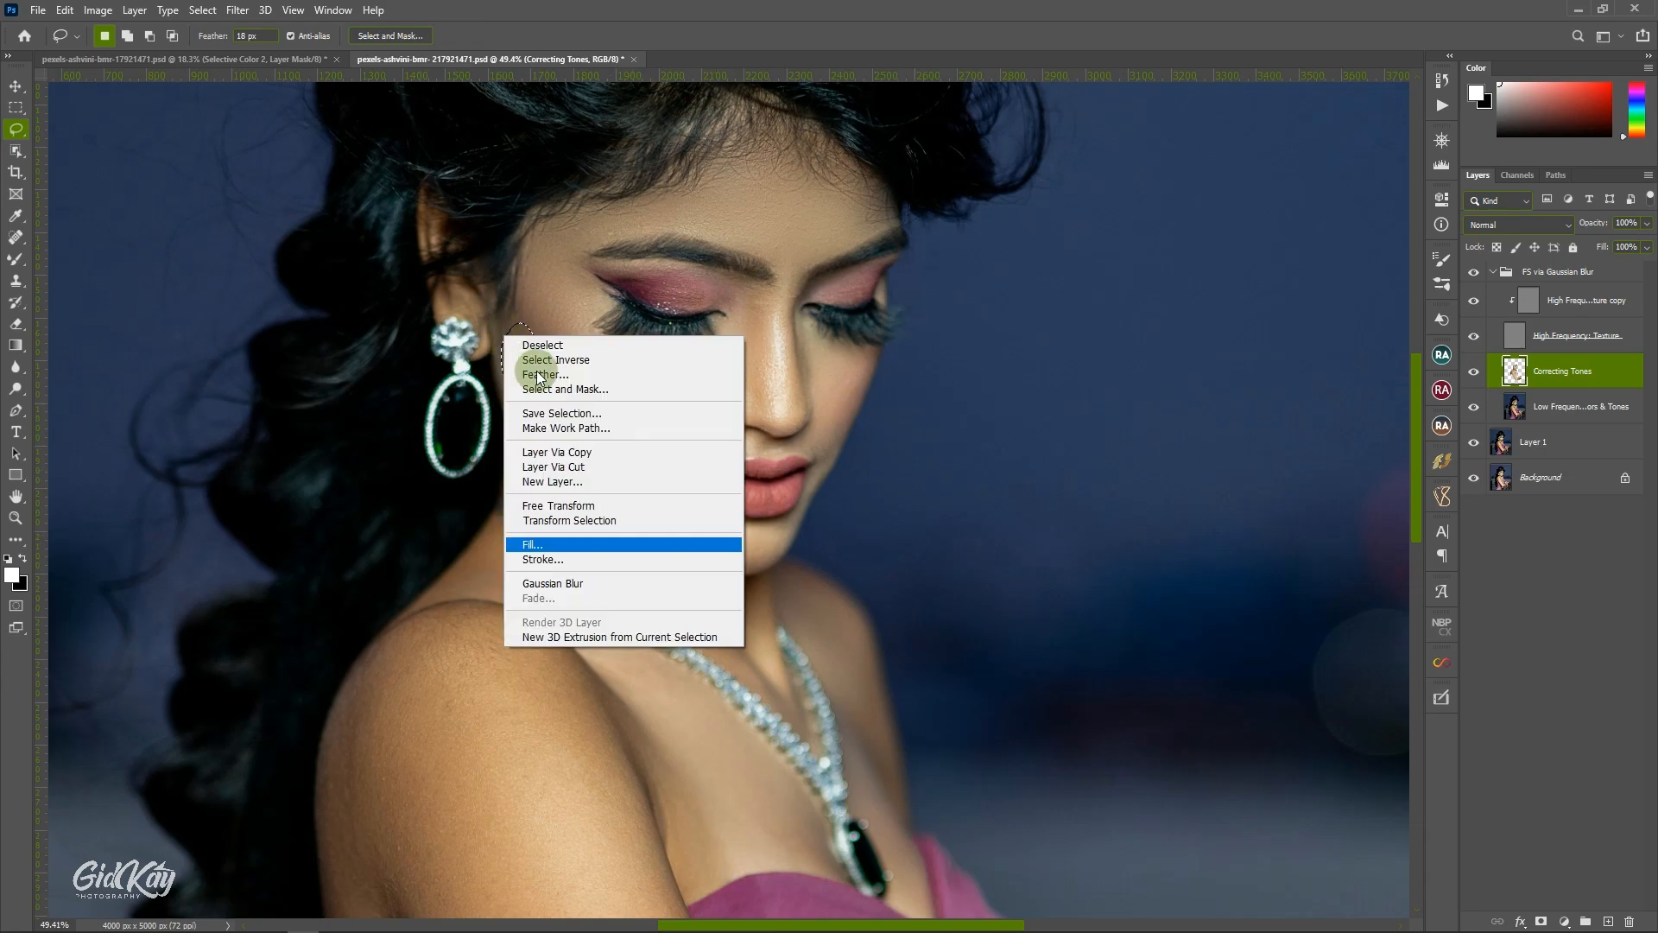
pyautogui.click(602, 583)
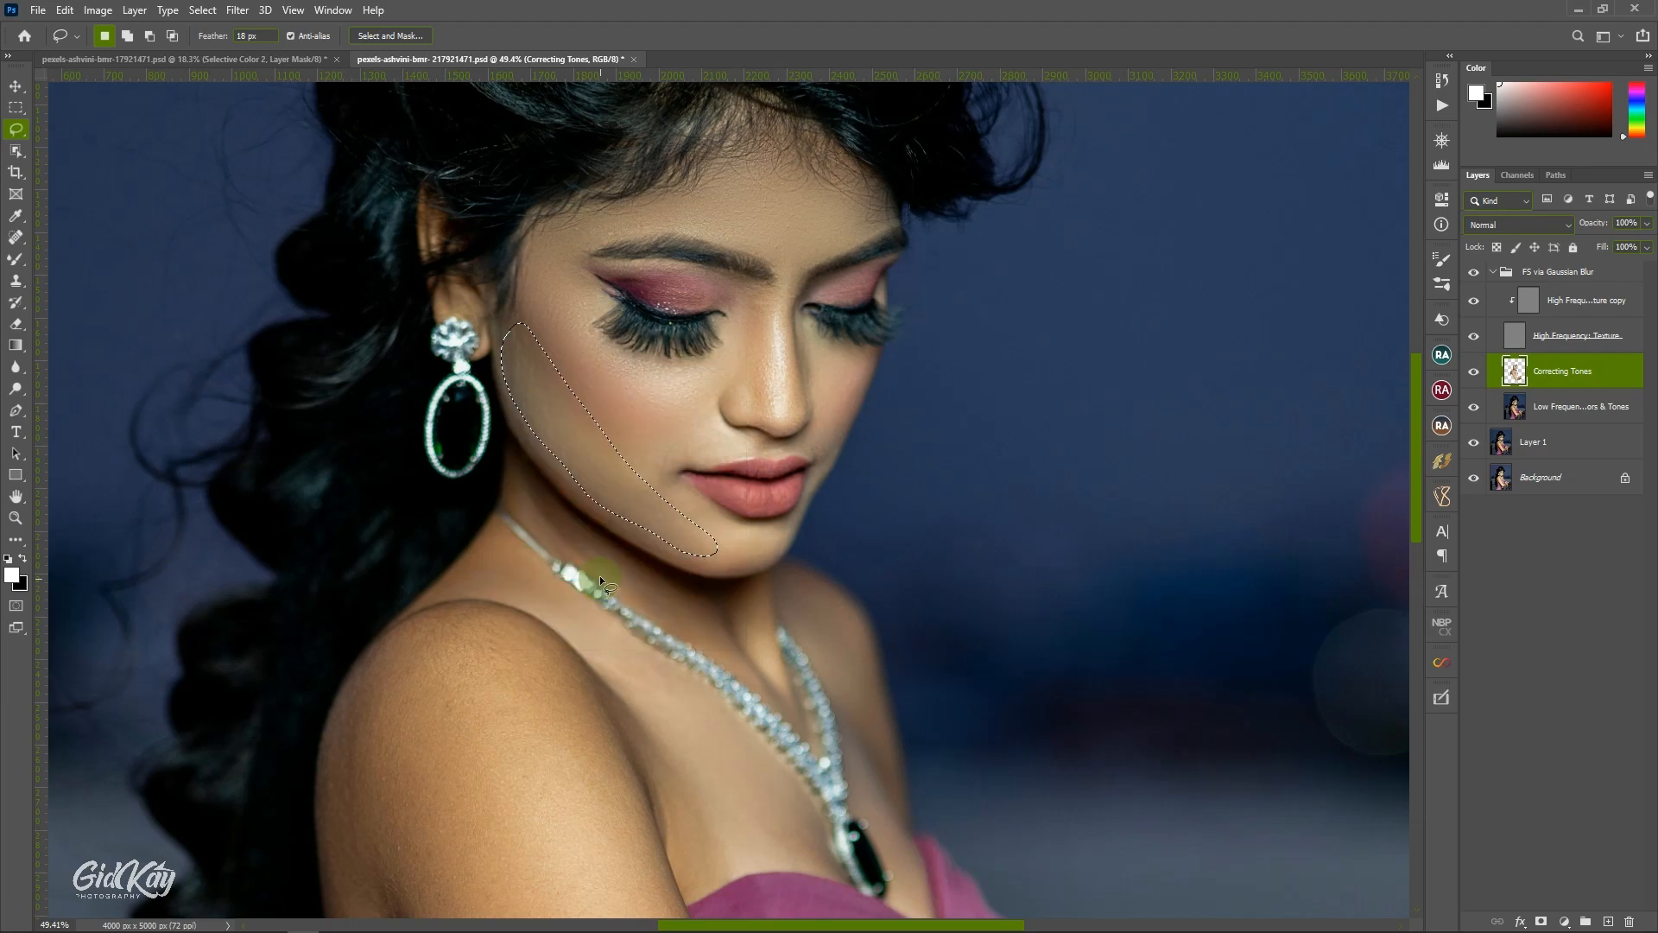
pyautogui.click(724, 441)
# Lasso the far cheek under the eyelashes and repeat the Gaussian Blur on it.
pyautogui.scroll(1, 759, 314)
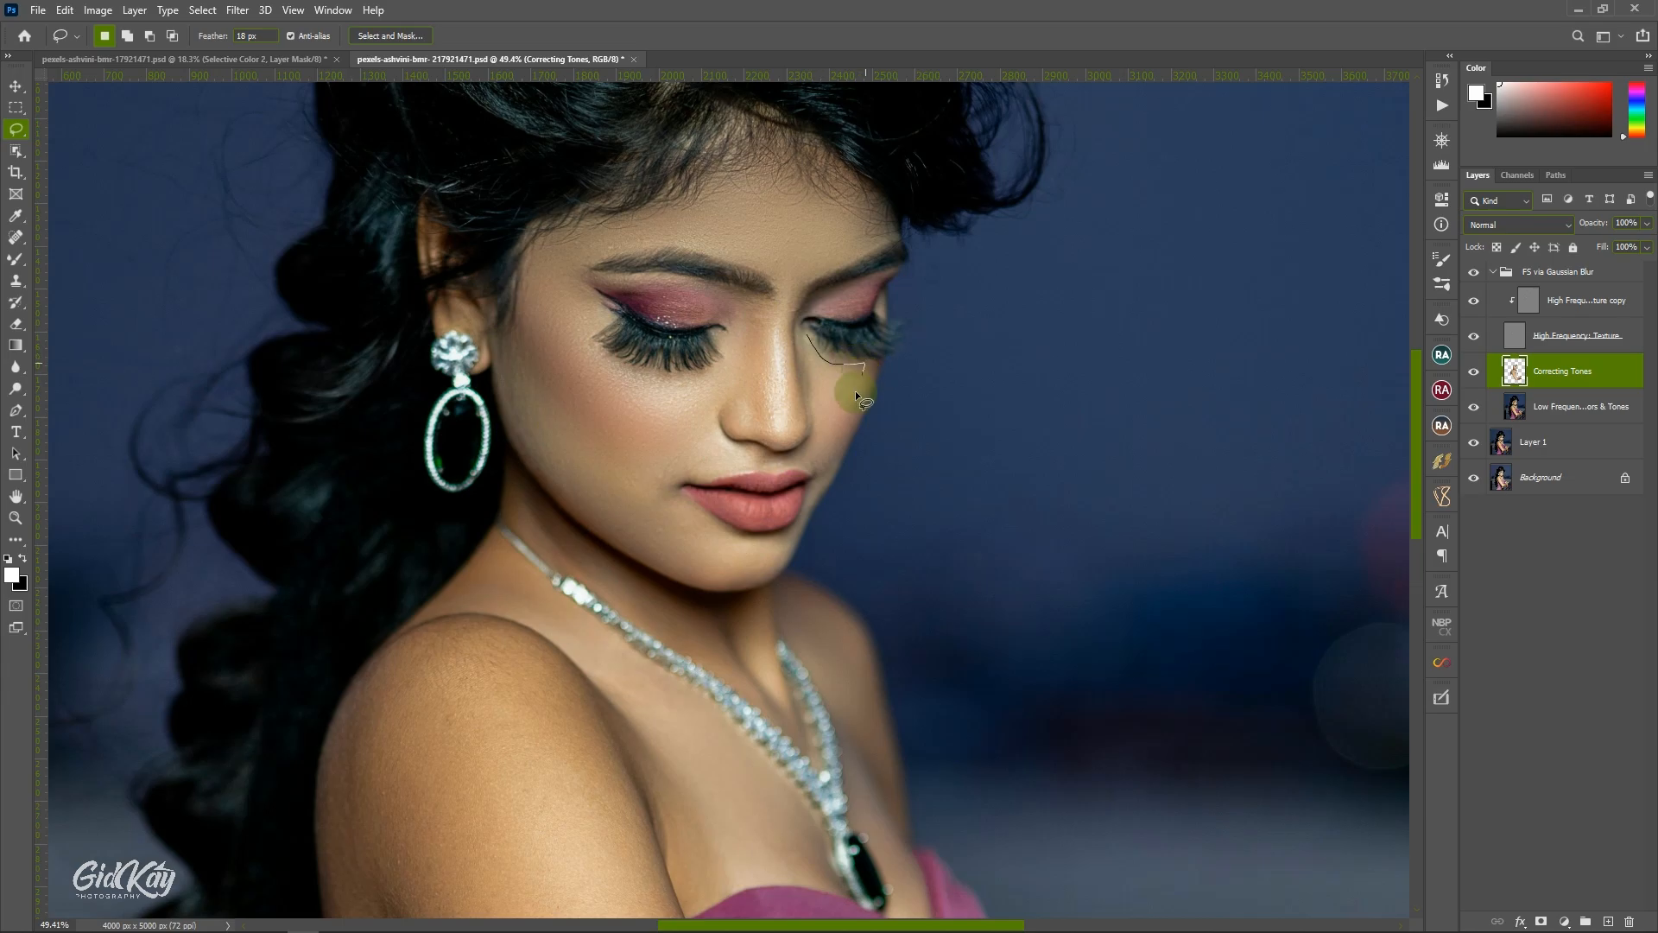
pyautogui.moveTo(806, 349); pyautogui.dragTo(806, 349)
pyautogui.rightClick(807, 349)
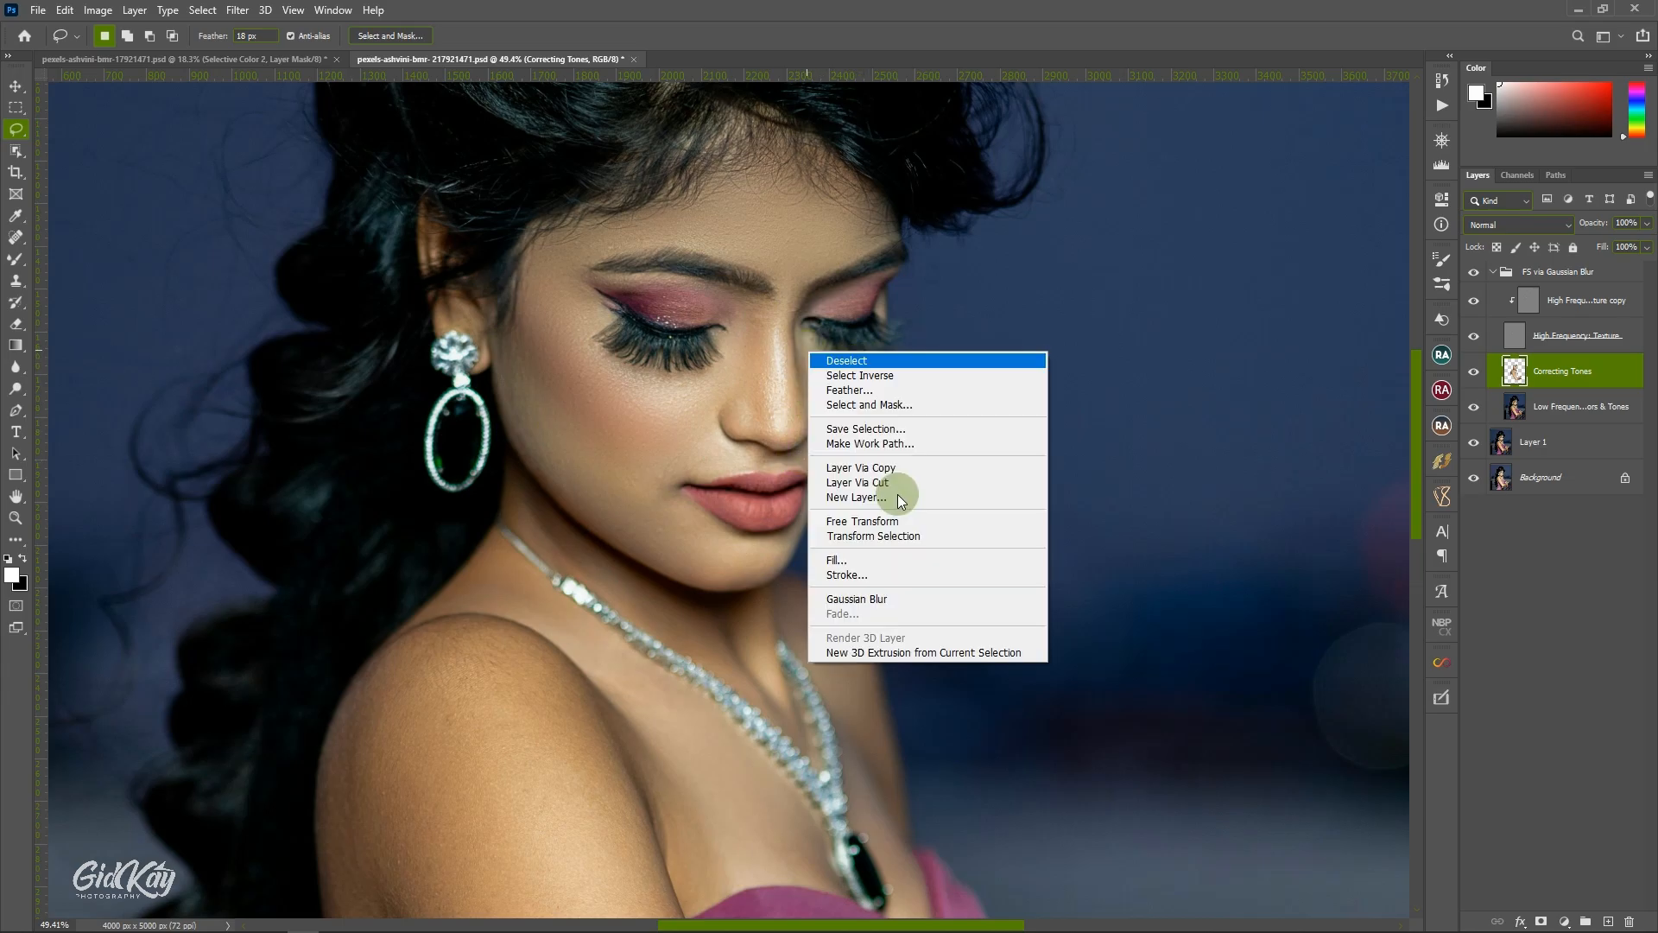
pyautogui.click(893, 598)
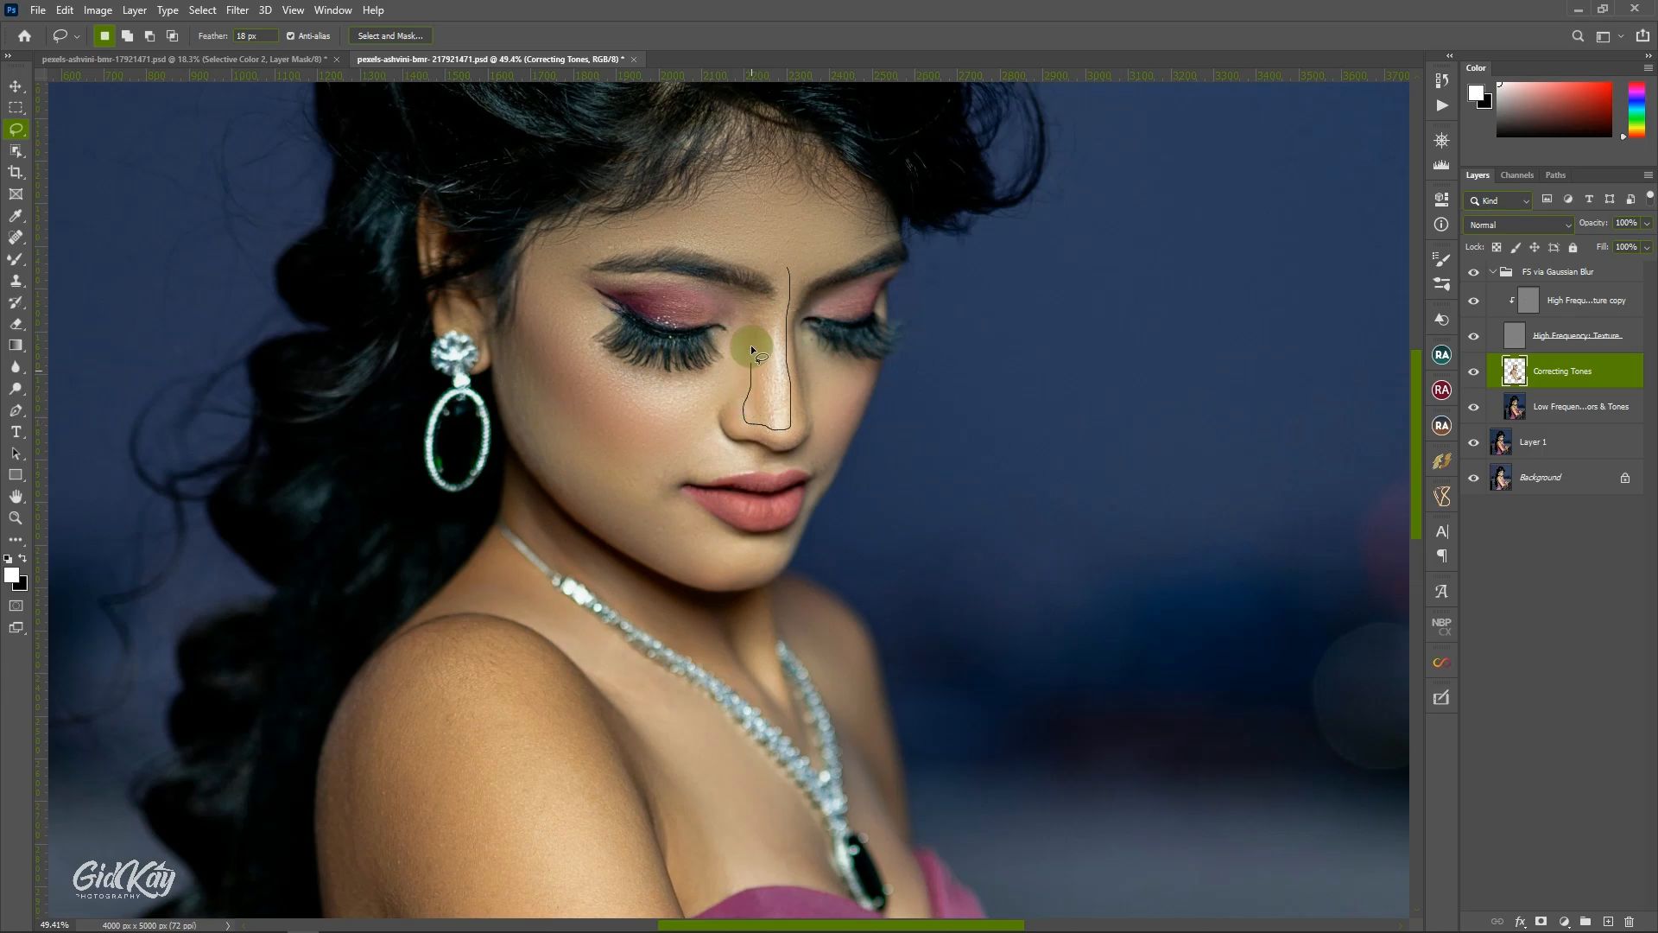
# Lasso the bridge of the nose from between the eyebrows to the tip and repeat the Gaussian Blur.
pyautogui.moveTo(776, 280); pyautogui.dragTo(776, 280)
pyautogui.rightClick(815, 247)
pyautogui.click(905, 496)
# Fade the nose's Gaussian Blur to a lower opacity in Normal mode, and deselect.
pyautogui.rightClick(800, 343)
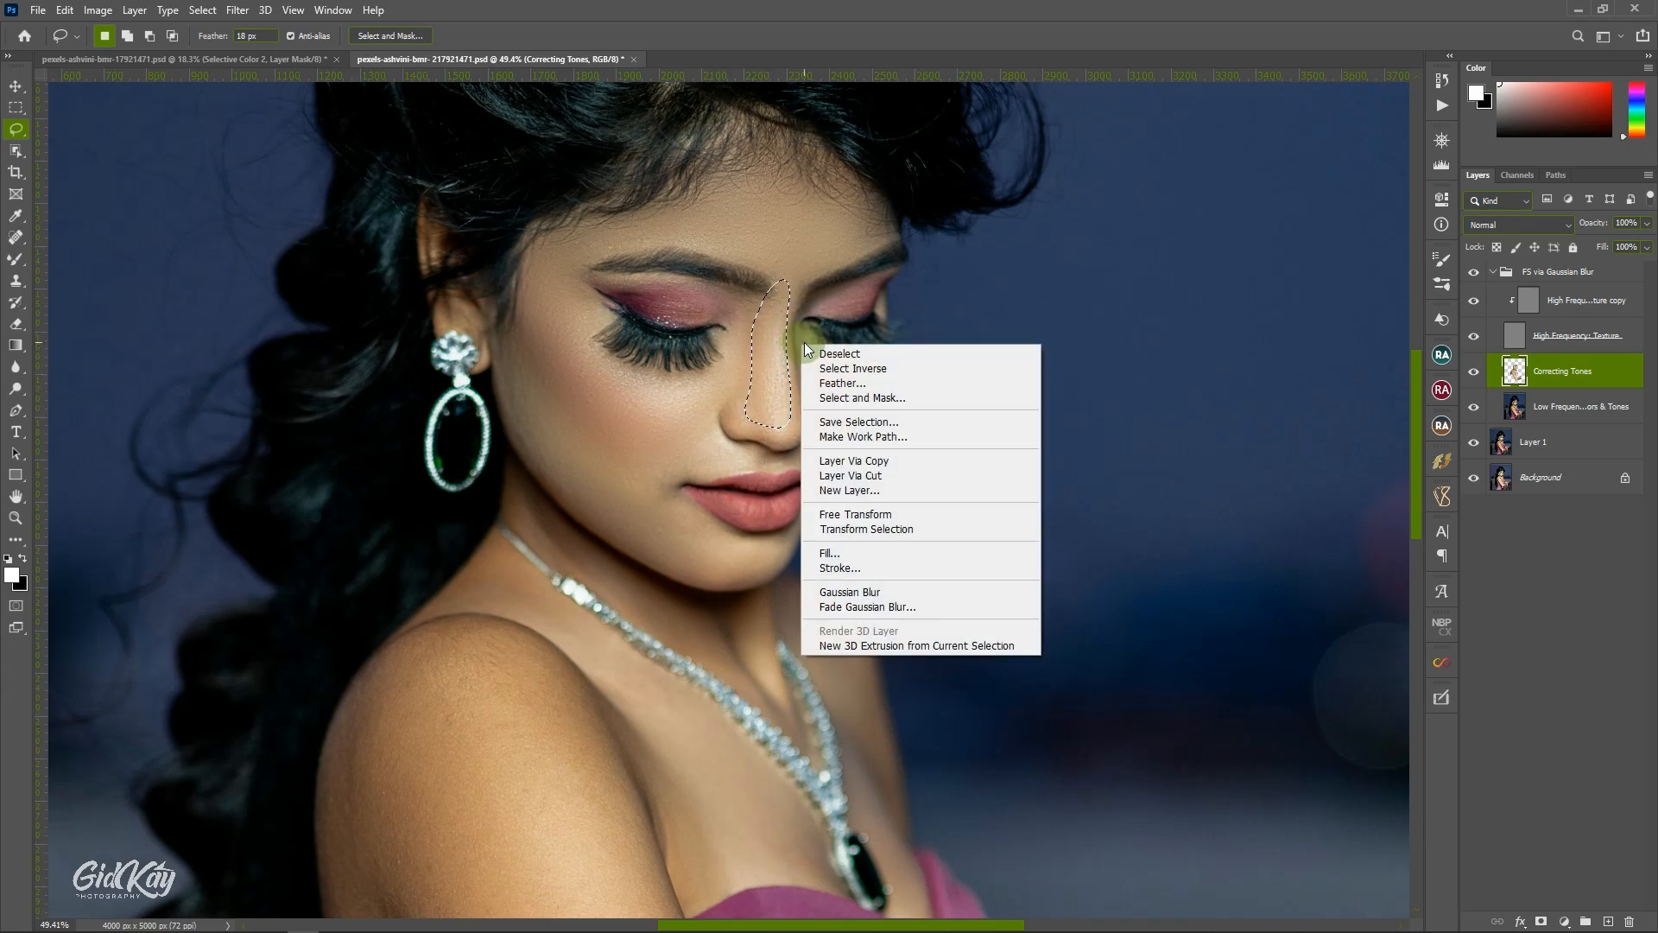
pyautogui.click(882, 604)
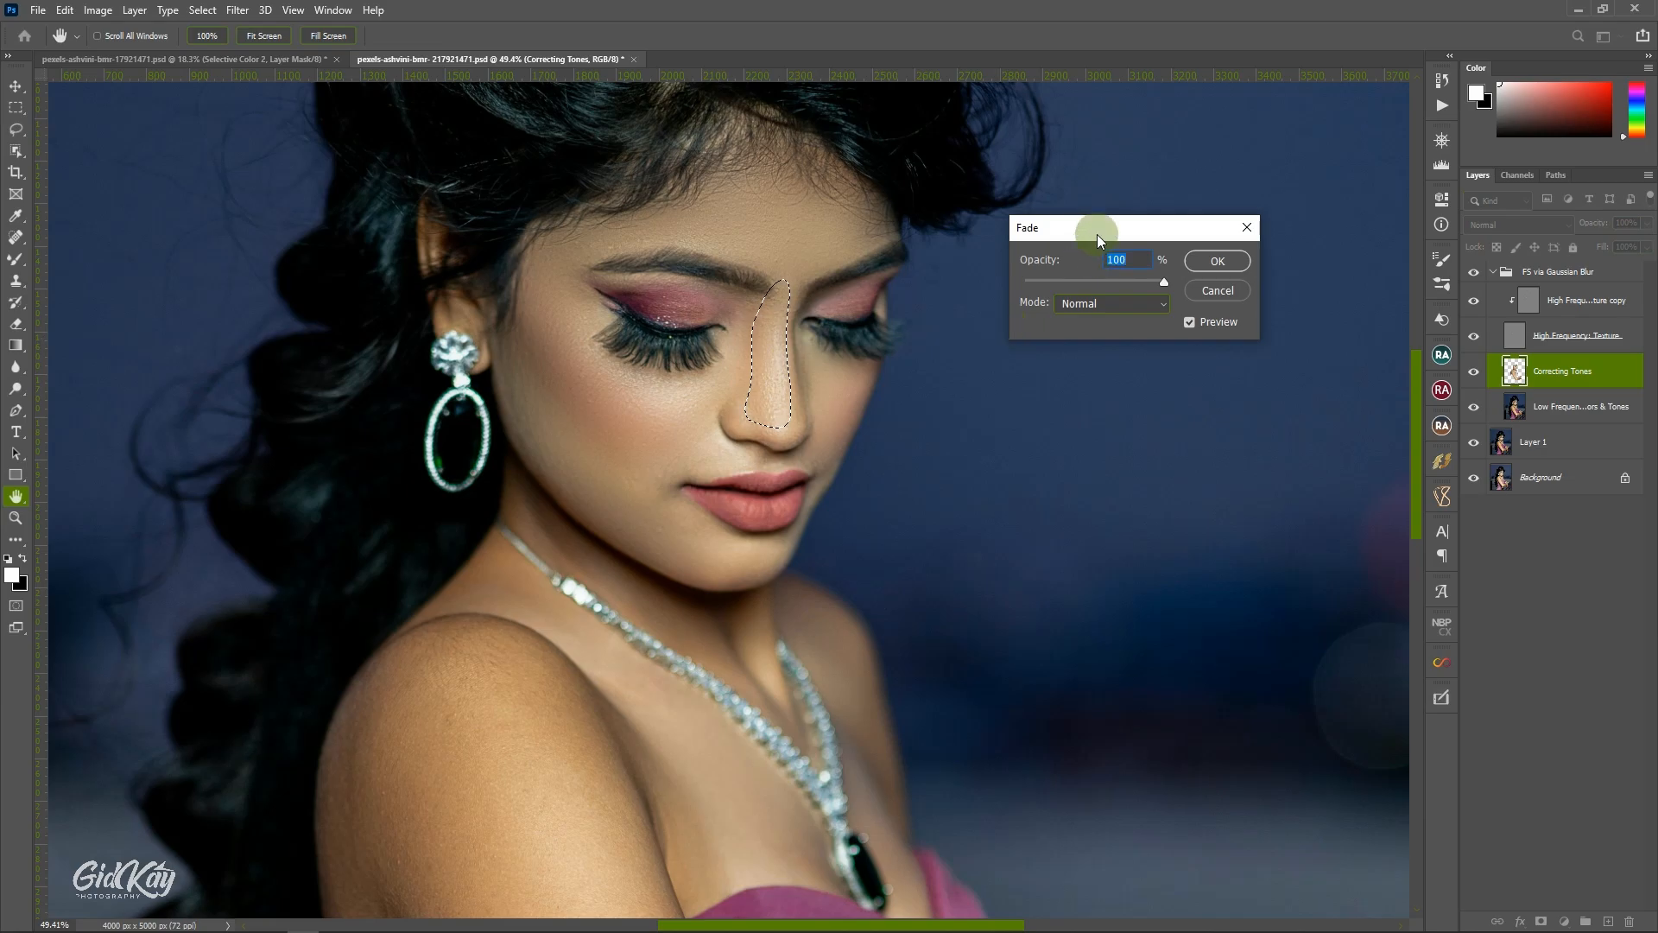
pyautogui.moveTo(1097, 229); pyautogui.dragTo(1040, 230)
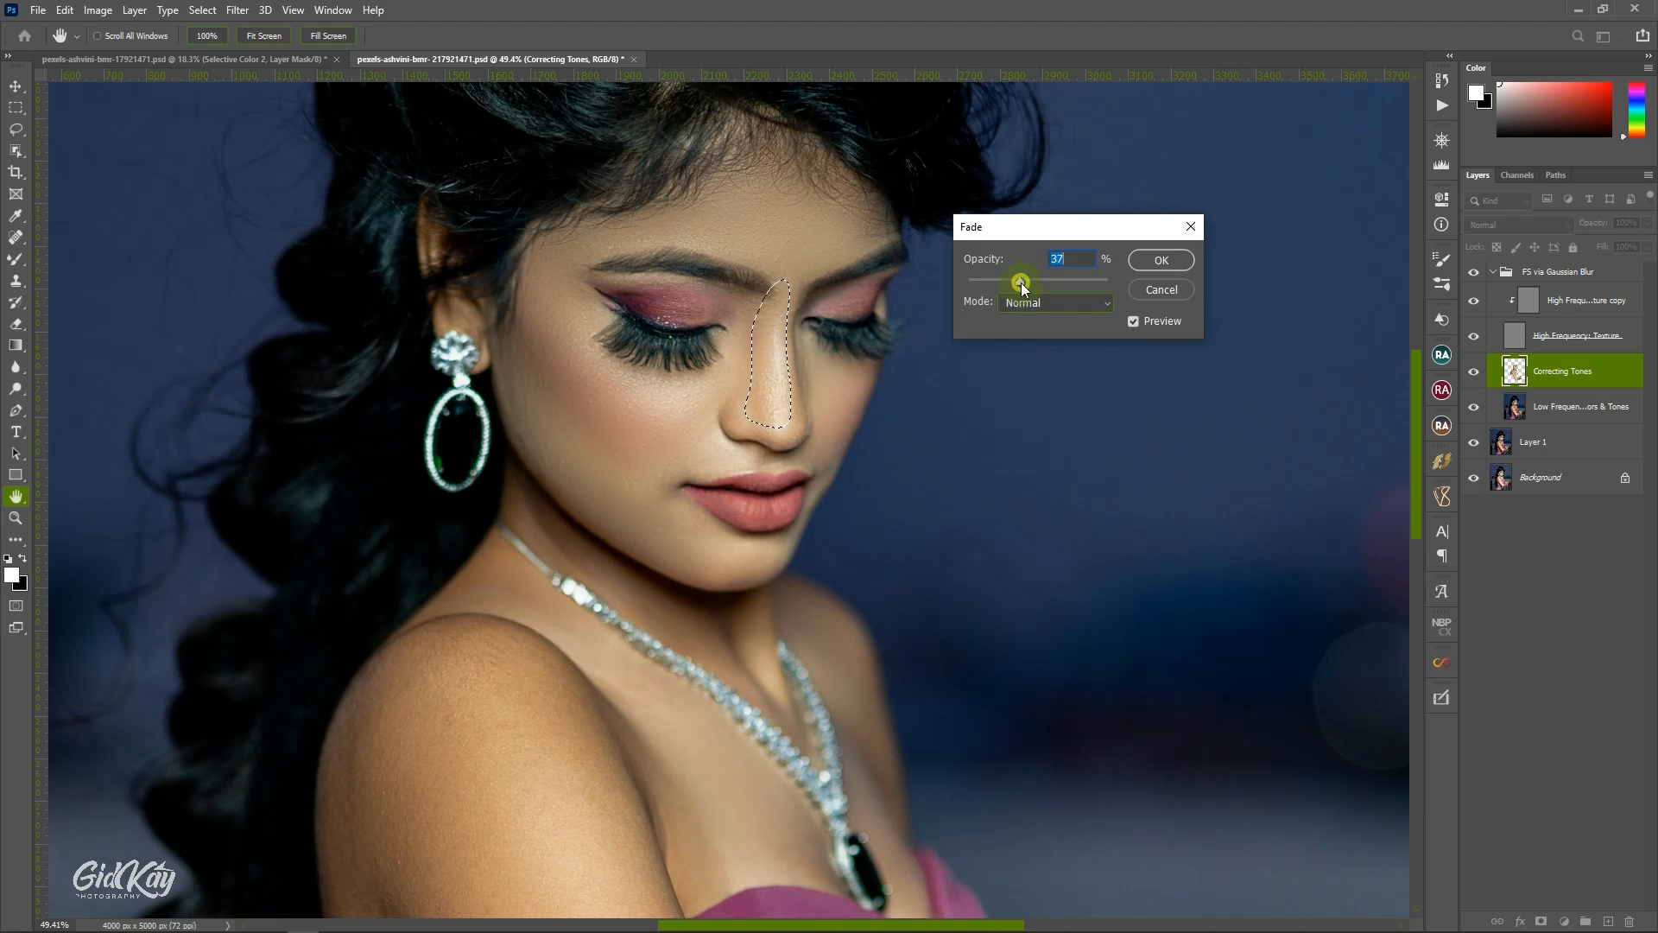
pyautogui.moveTo(1021, 288); pyautogui.dragTo(1007, 280)
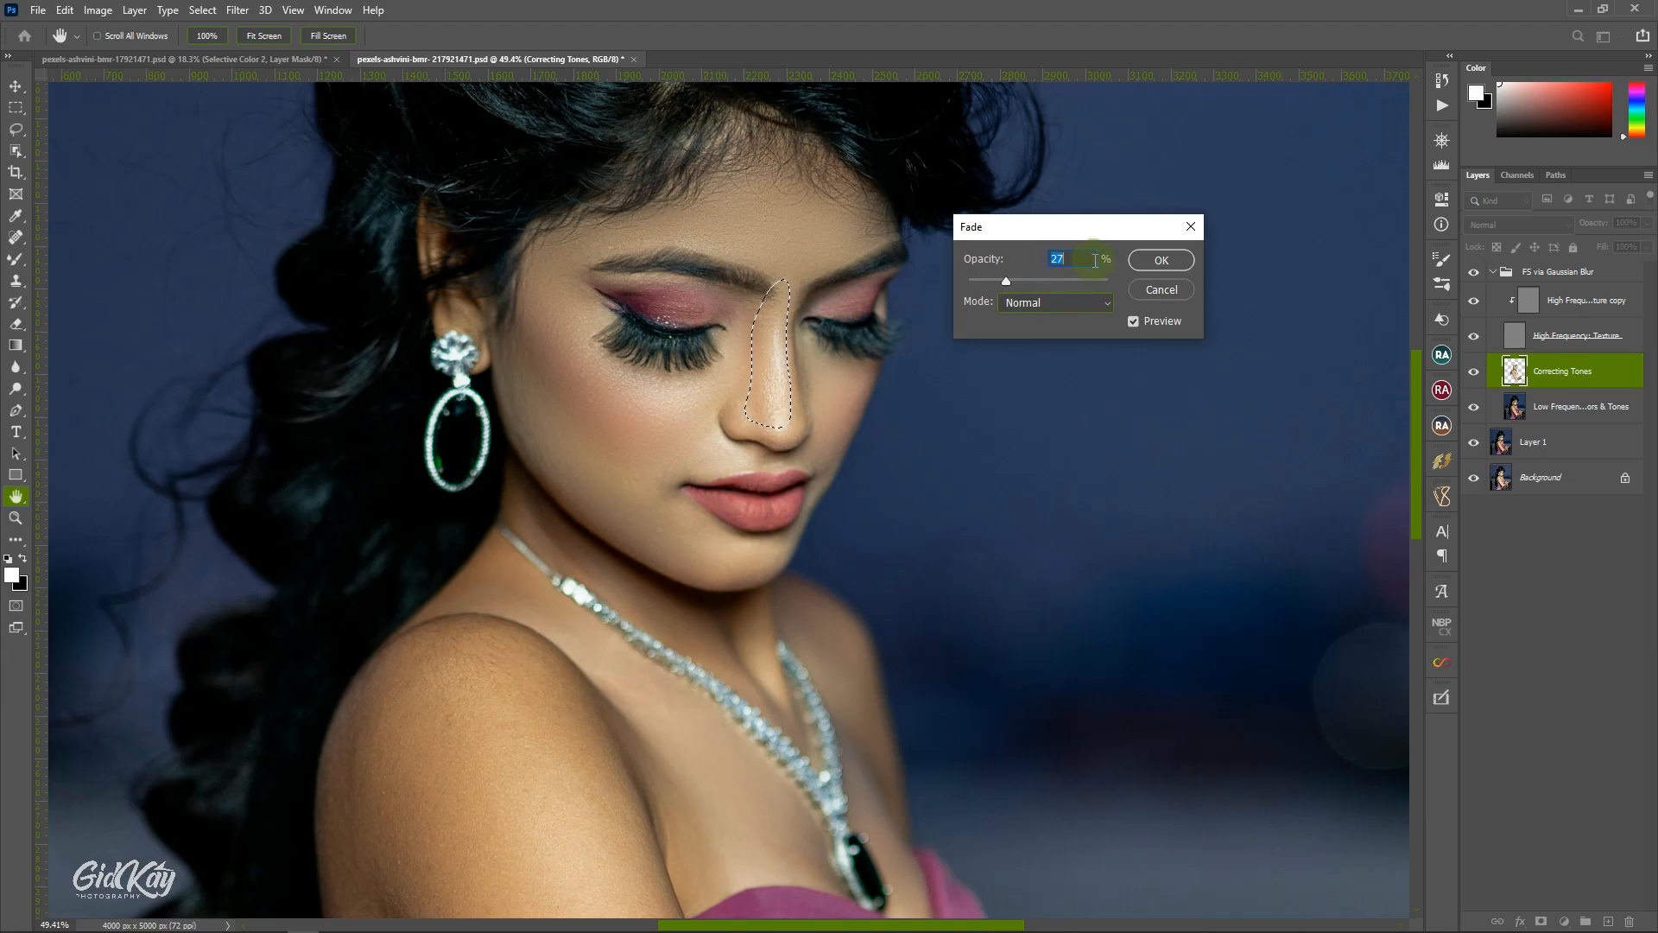
pyautogui.click(1160, 261)
pyautogui.hotkey('ctrl', 'd')
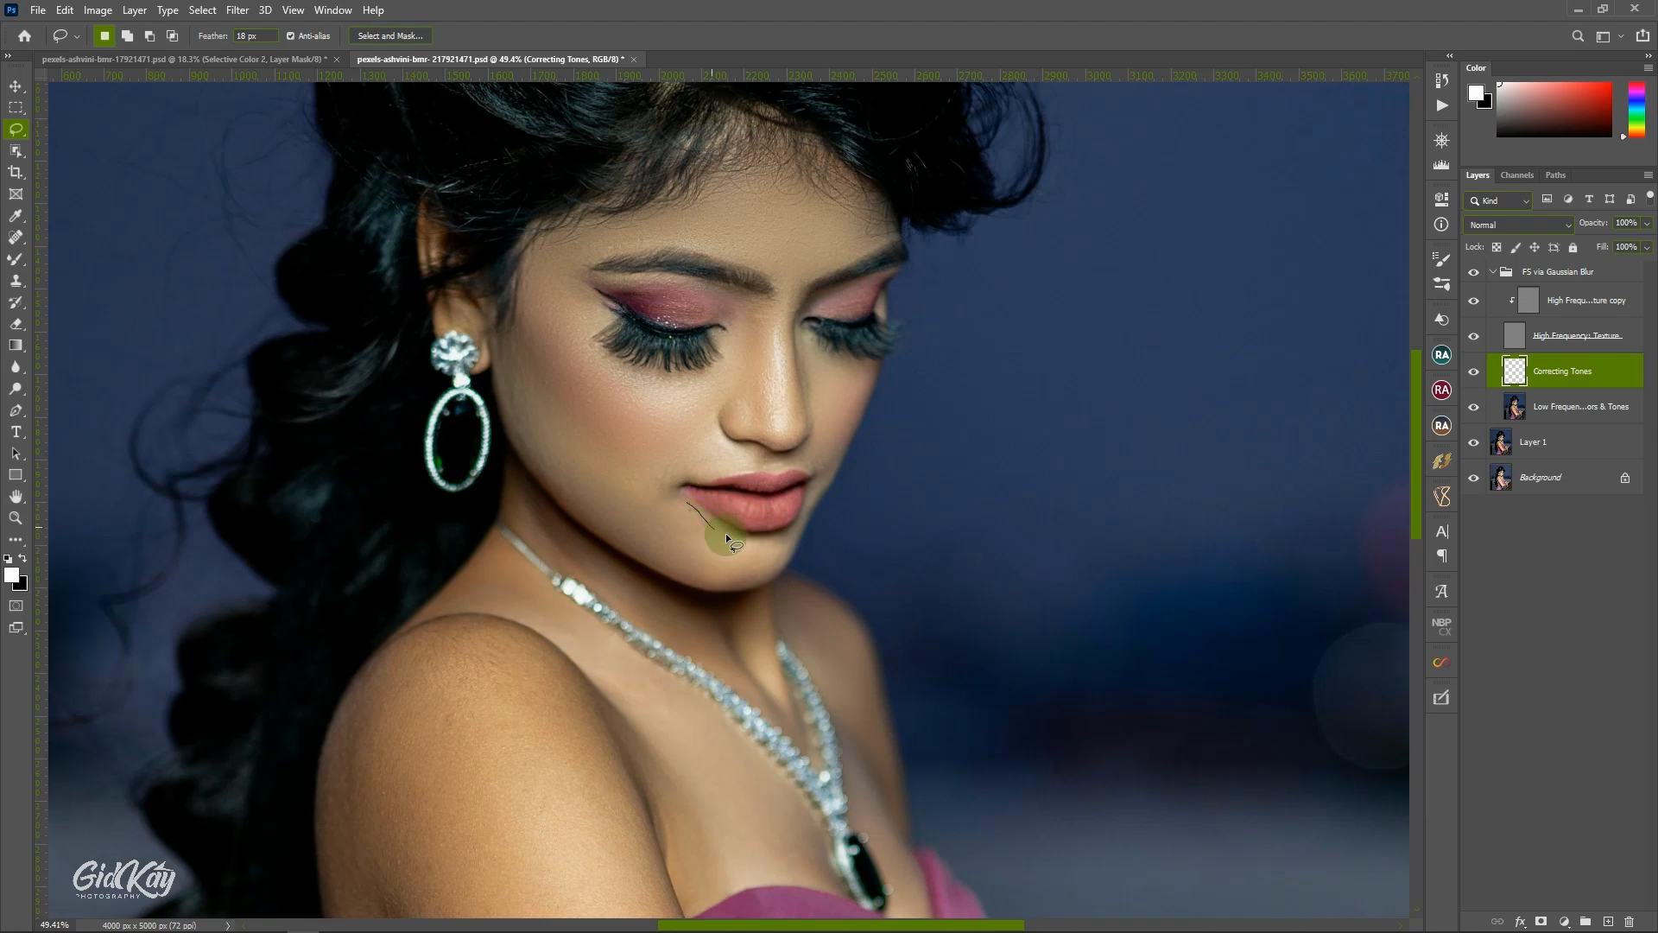
# Lasso the chin below the lips, repeat the Gaussian Blur, and deselect.
pyautogui.moveTo(767, 537)
pyautogui.mouseDown()
pyautogui.moveTo(784, 538)
pyautogui.moveTo(709, 581)
pyautogui.mouseUp()
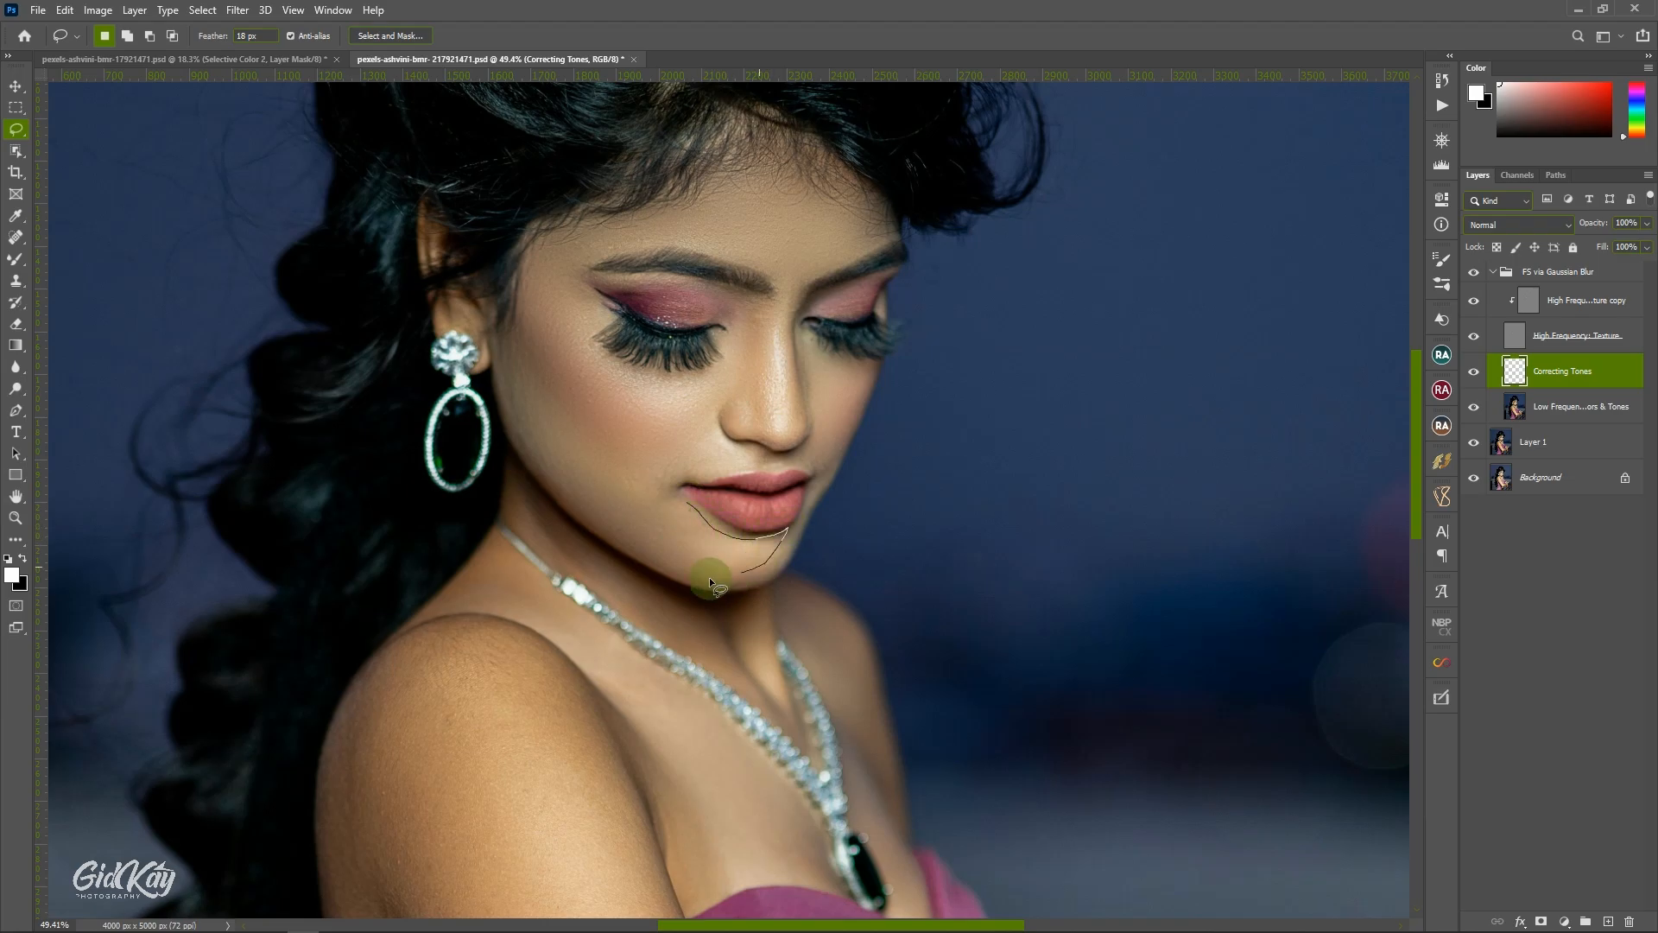
pyautogui.moveTo(677, 524); pyautogui.dragTo(681, 511)
pyautogui.rightClick(688, 510)
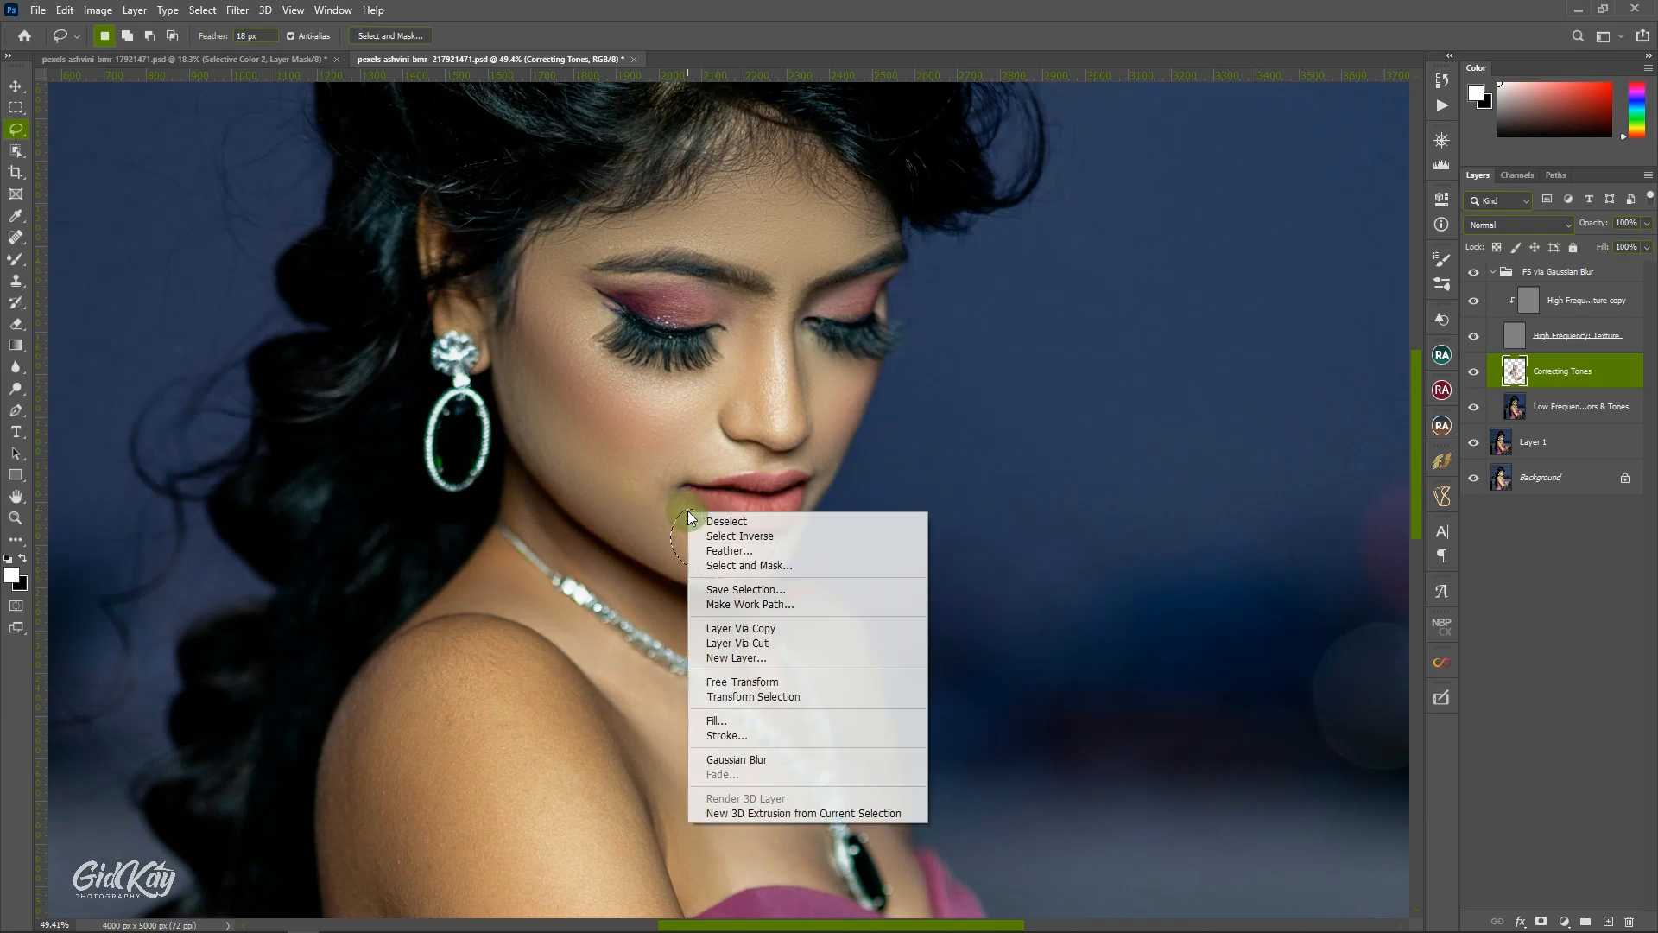
pyautogui.click(750, 757)
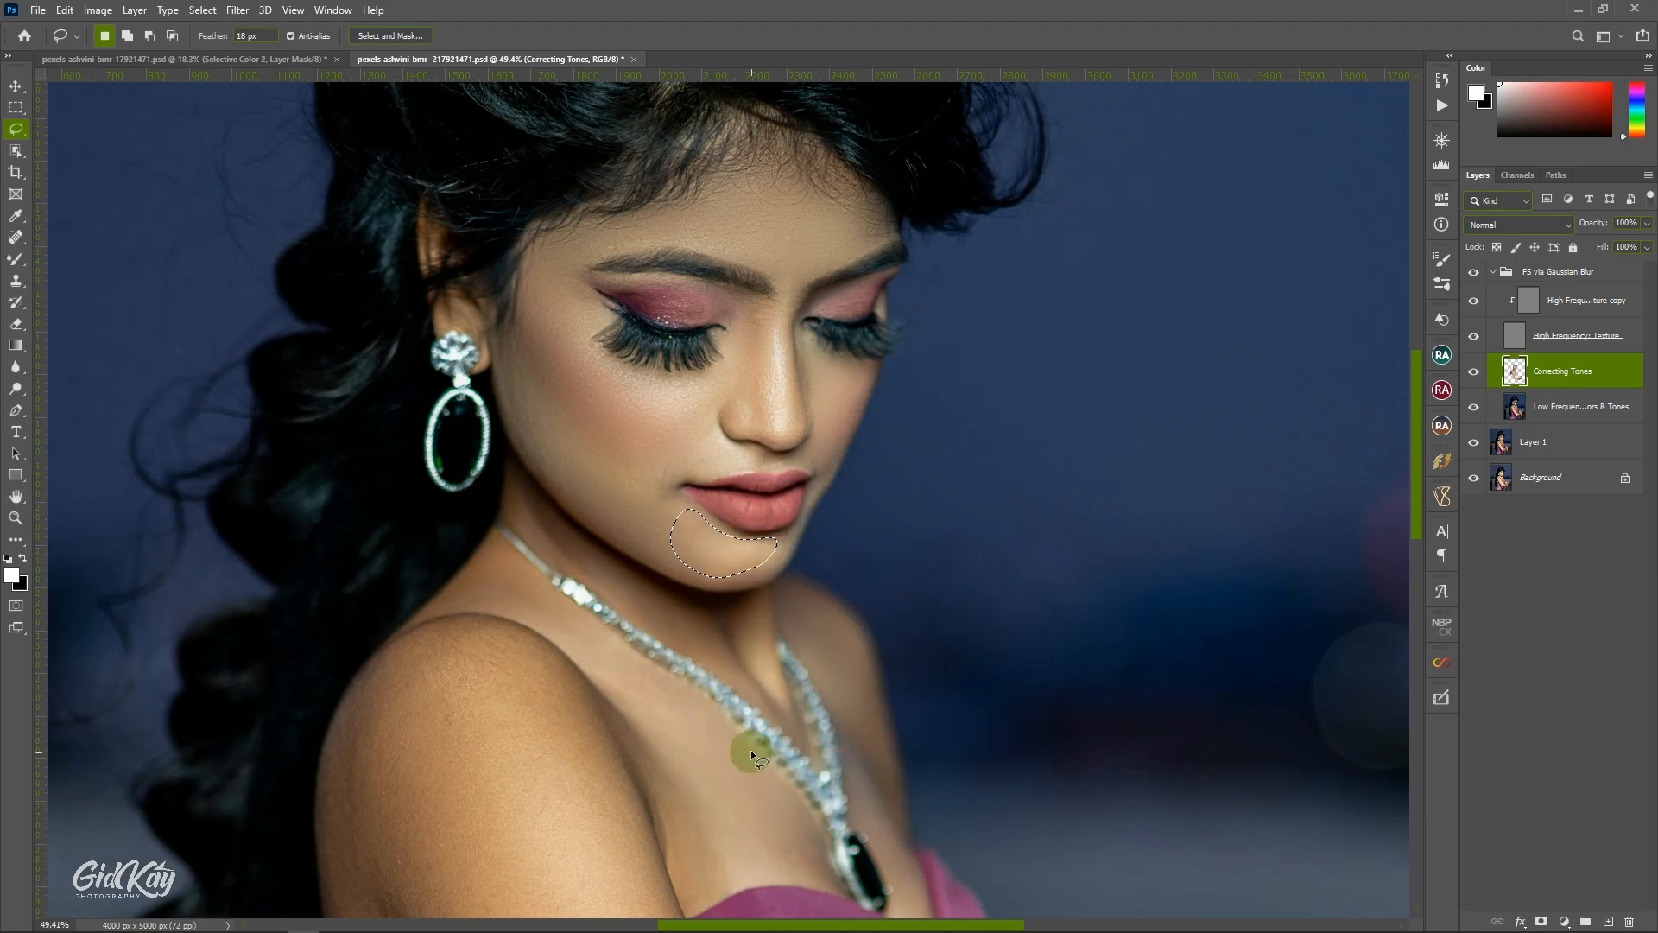
pyautogui.click(815, 407)
# Lasso the skin around the necklace on the neck and chest, repeating the Gaussian Blur on each area.
pyautogui.scroll(-5, 729, 423)
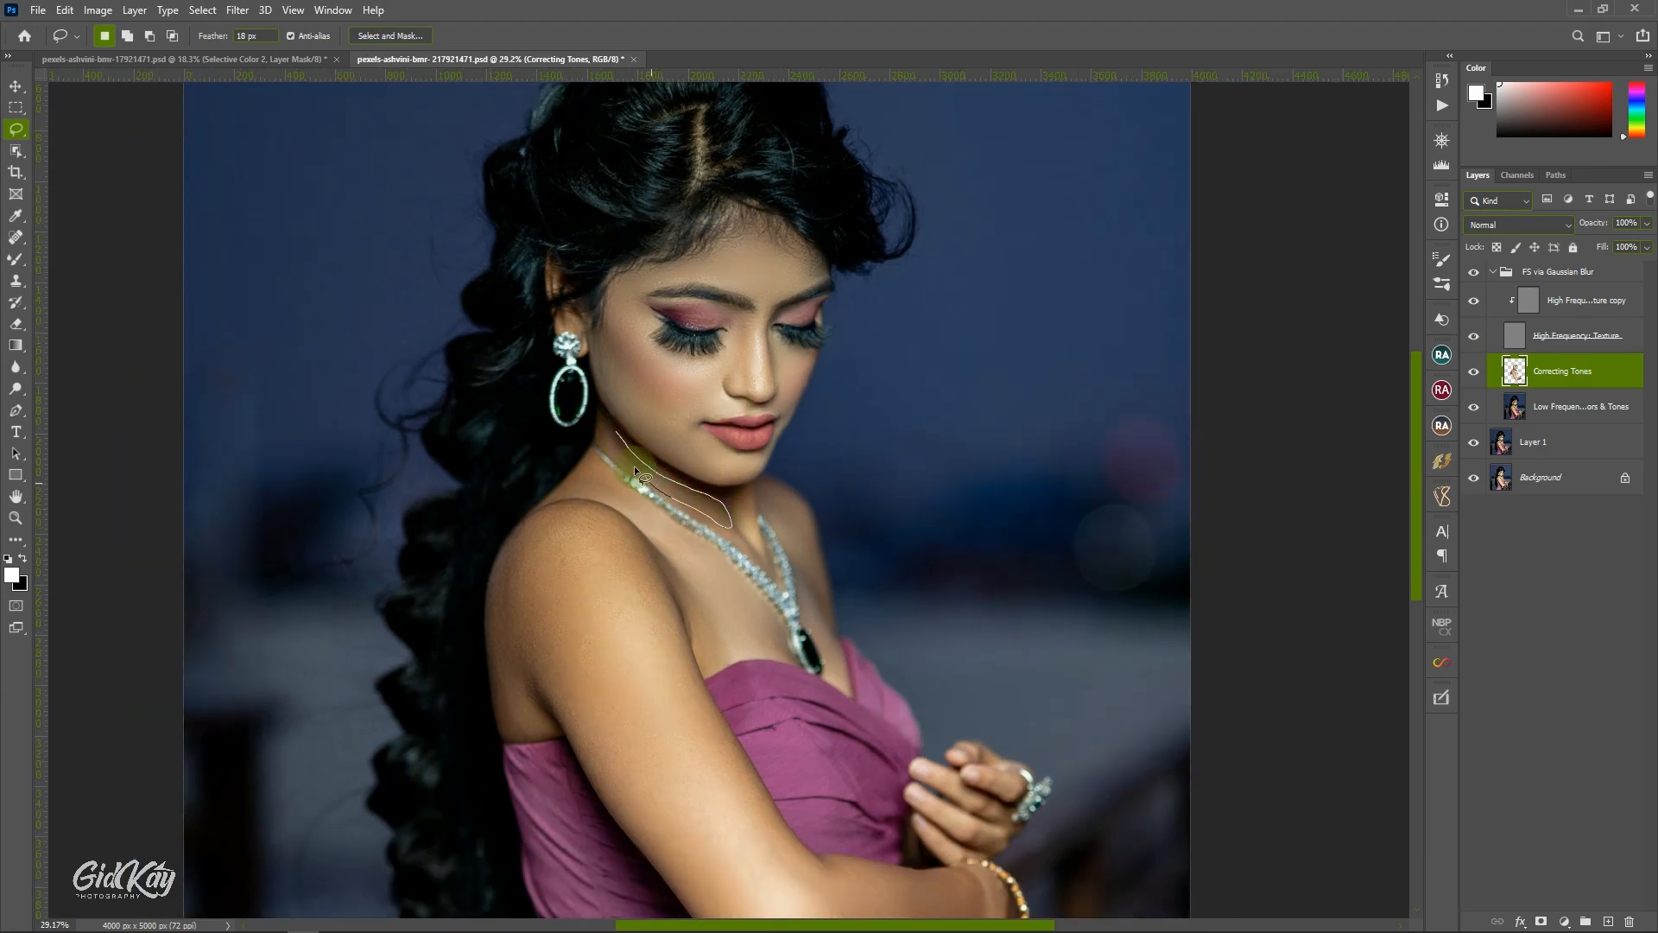
pyautogui.moveTo(608, 442); pyautogui.dragTo(655, 437)
pyautogui.rightClick(603, 431)
pyautogui.click(674, 678)
pyautogui.scroll(-3, 669, 518)
pyautogui.rightClick(656, 436)
pyautogui.click(686, 687)
# Lasso sections of the near shoulder and repeat the Gaussian Blur on each one.
pyautogui.moveTo(596, 377)
pyautogui.mouseDown()
pyautogui.moveTo(529, 408)
pyautogui.moveTo(504, 475)
pyautogui.mouseUp()
pyautogui.rightClick(581, 384)
pyautogui.click(617, 631)
pyautogui.scroll(-1, 643, 568)
pyautogui.rightClick(546, 402)
pyautogui.click(622, 650)
pyautogui.rightClick(529, 438)
pyautogui.click(646, 685)
# Lasso the skin on the upper arm and near the elbow, repeating the Gaussian Blur on each area, and deselect.
pyautogui.moveTo(678, 532)
pyautogui.mouseDown()
pyautogui.moveTo(755, 671)
pyautogui.moveTo(606, 575)
pyautogui.mouseUp()
pyautogui.rightClick(607, 567)
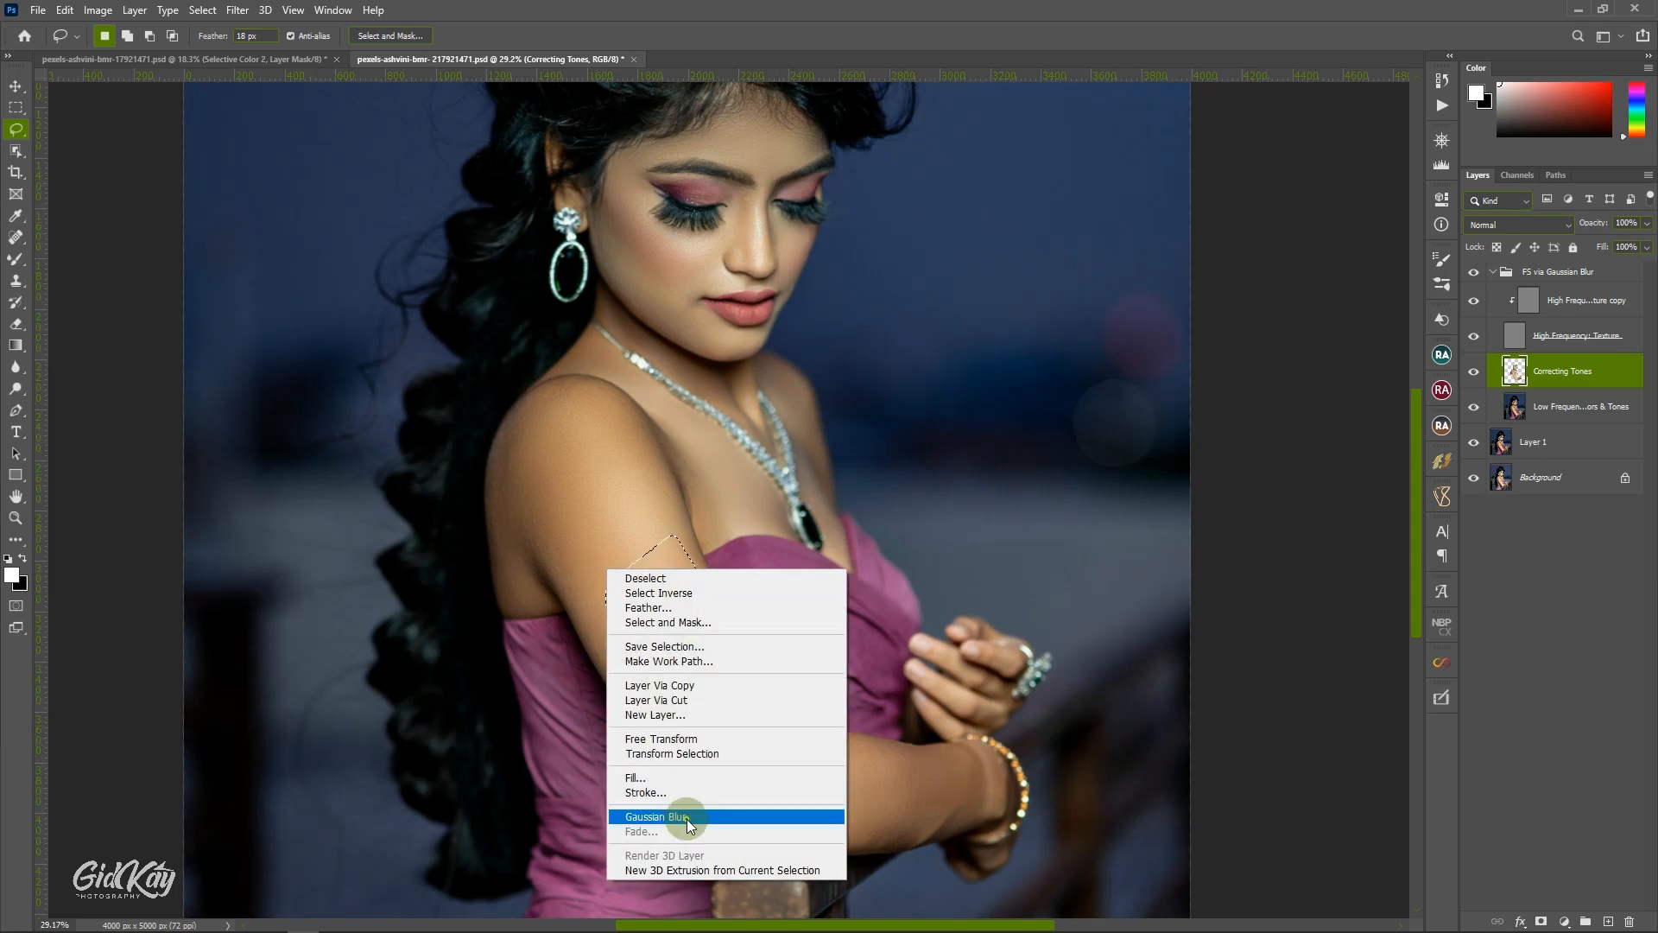
pyautogui.click(685, 817)
pyautogui.moveTo(804, 736)
pyautogui.mouseDown()
pyautogui.moveTo(843, 833)
pyautogui.moveTo(782, 786)
pyautogui.mouseUp()
pyautogui.rightClick(781, 780)
pyautogui.click(859, 692)
pyautogui.hotkey('ctrl', 'd')
pyautogui.hotkey('ctrl', '0')
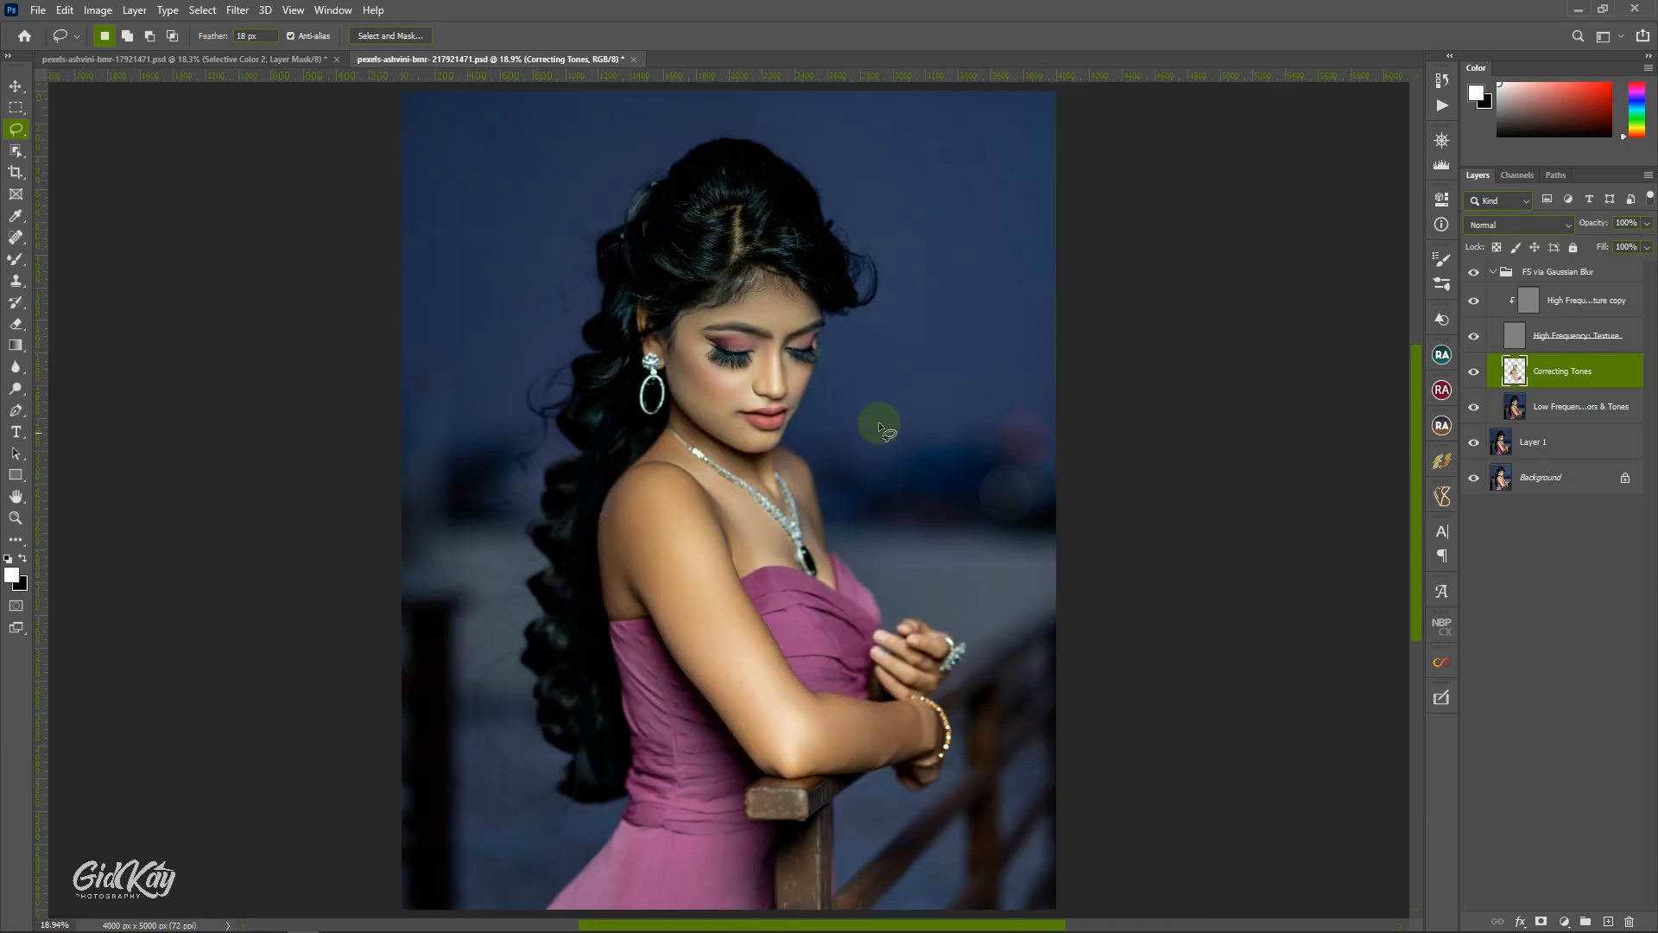
# Compare the skin before and after by toggling the Correcting Tones layer's visibility, on the whole image and close up on the face.
pyautogui.click(1441, 143)
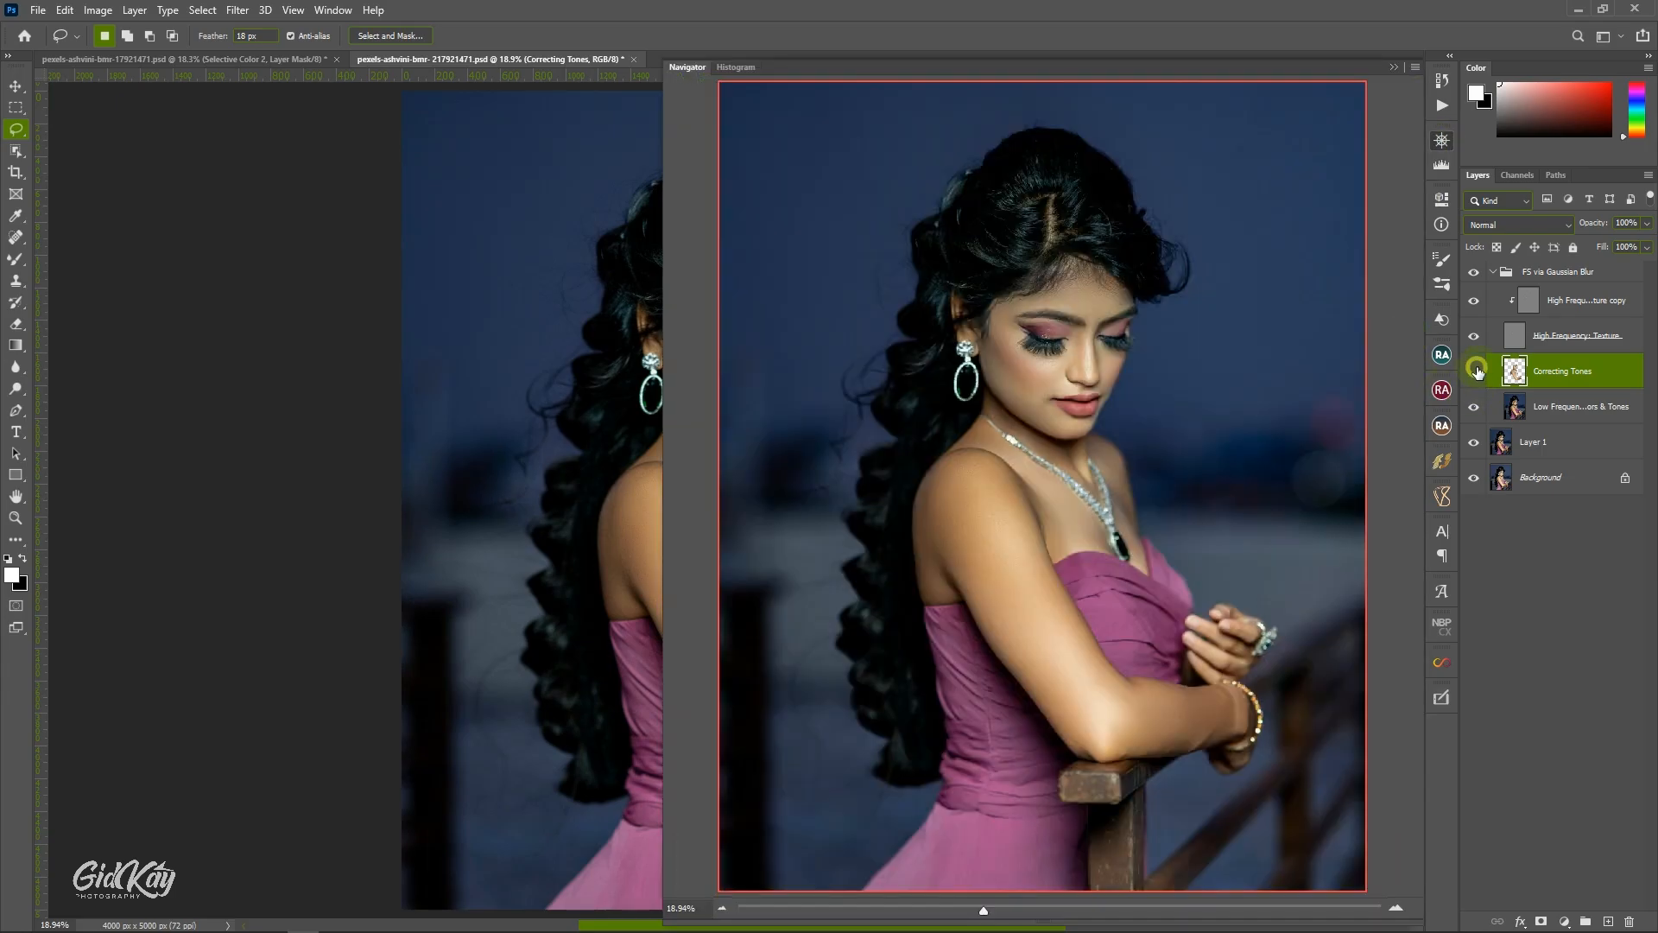
pyautogui.click(1474, 371)
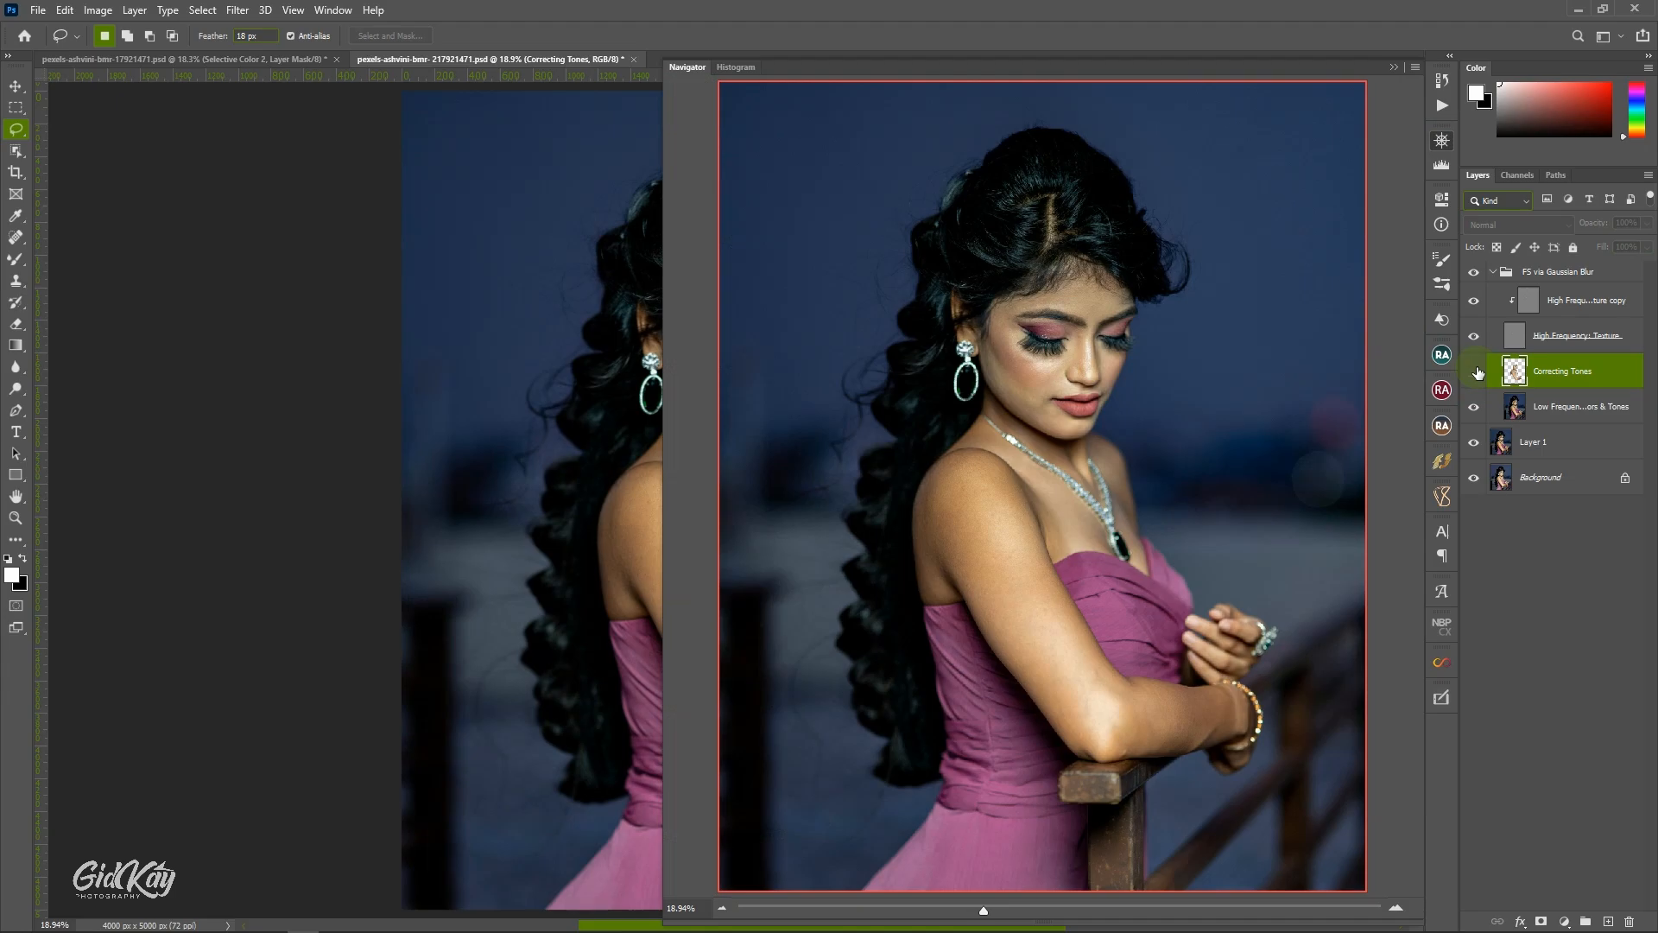
pyautogui.click(1474, 371)
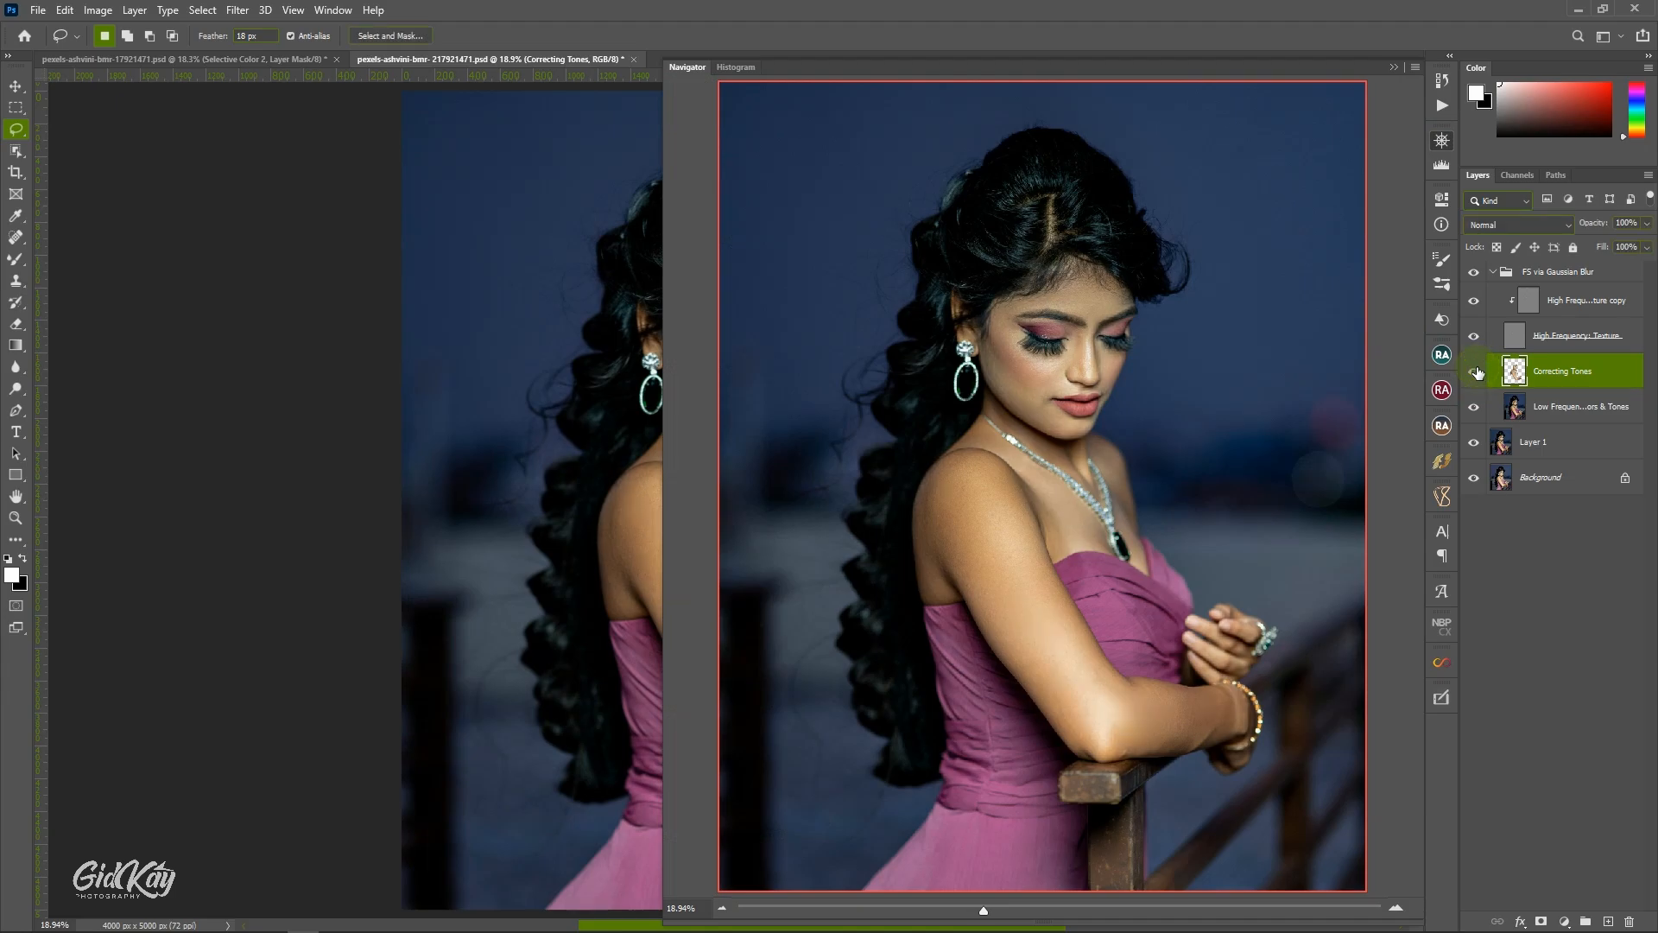
pyautogui.click(1392, 67)
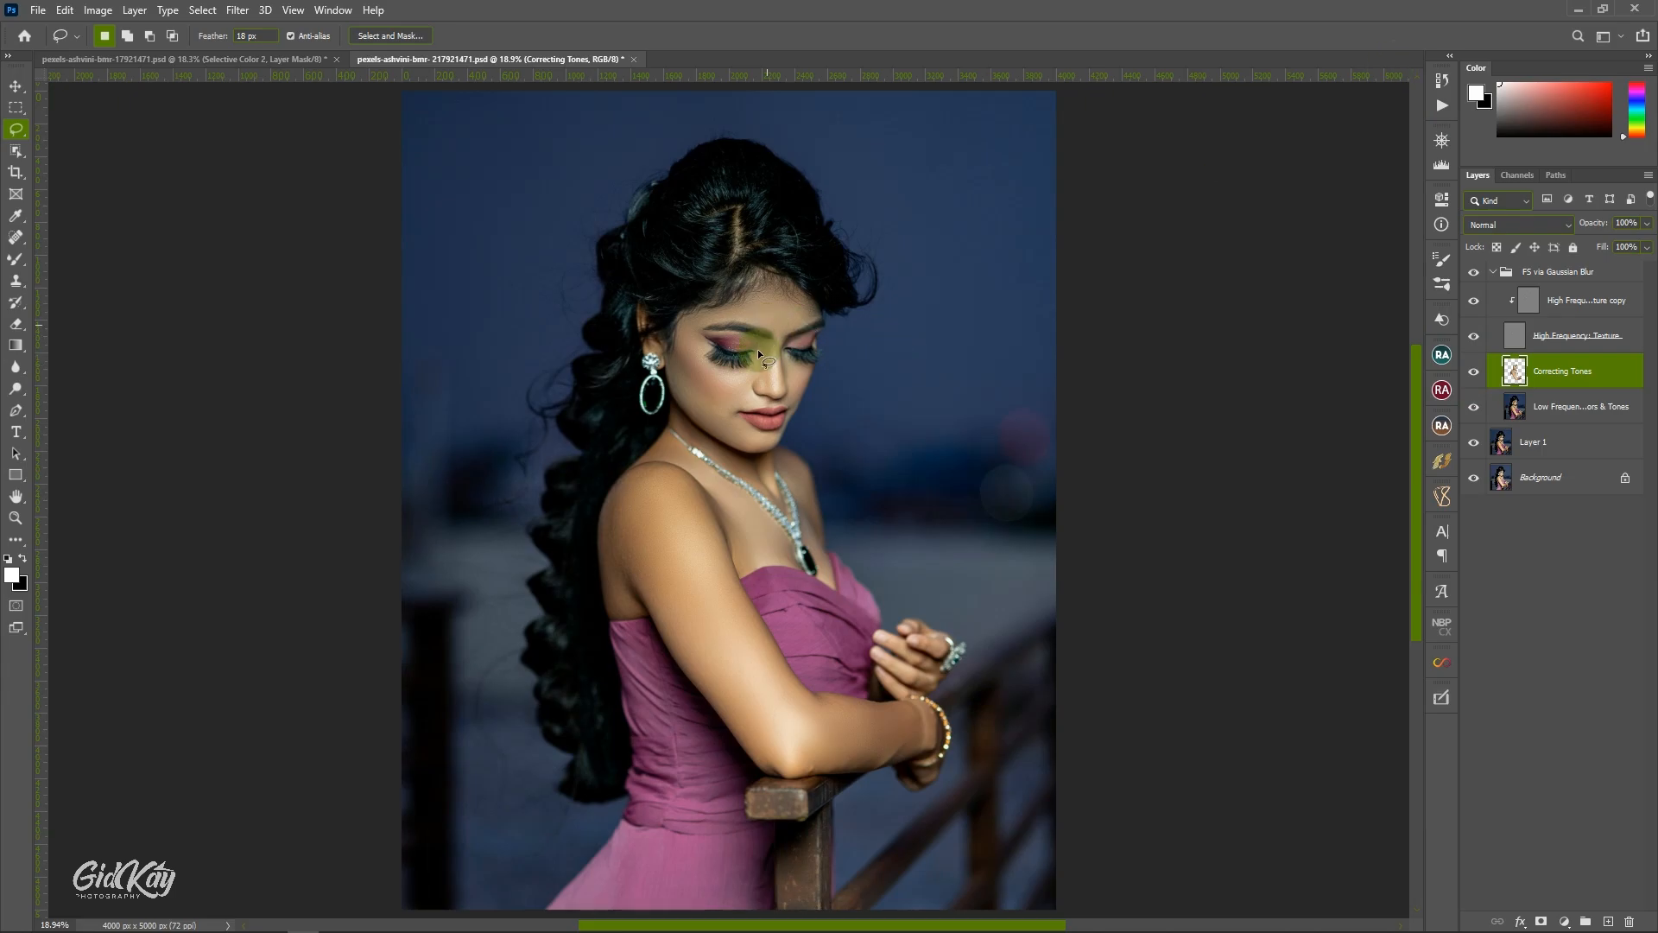
pyautogui.scroll(5, 758, 349)
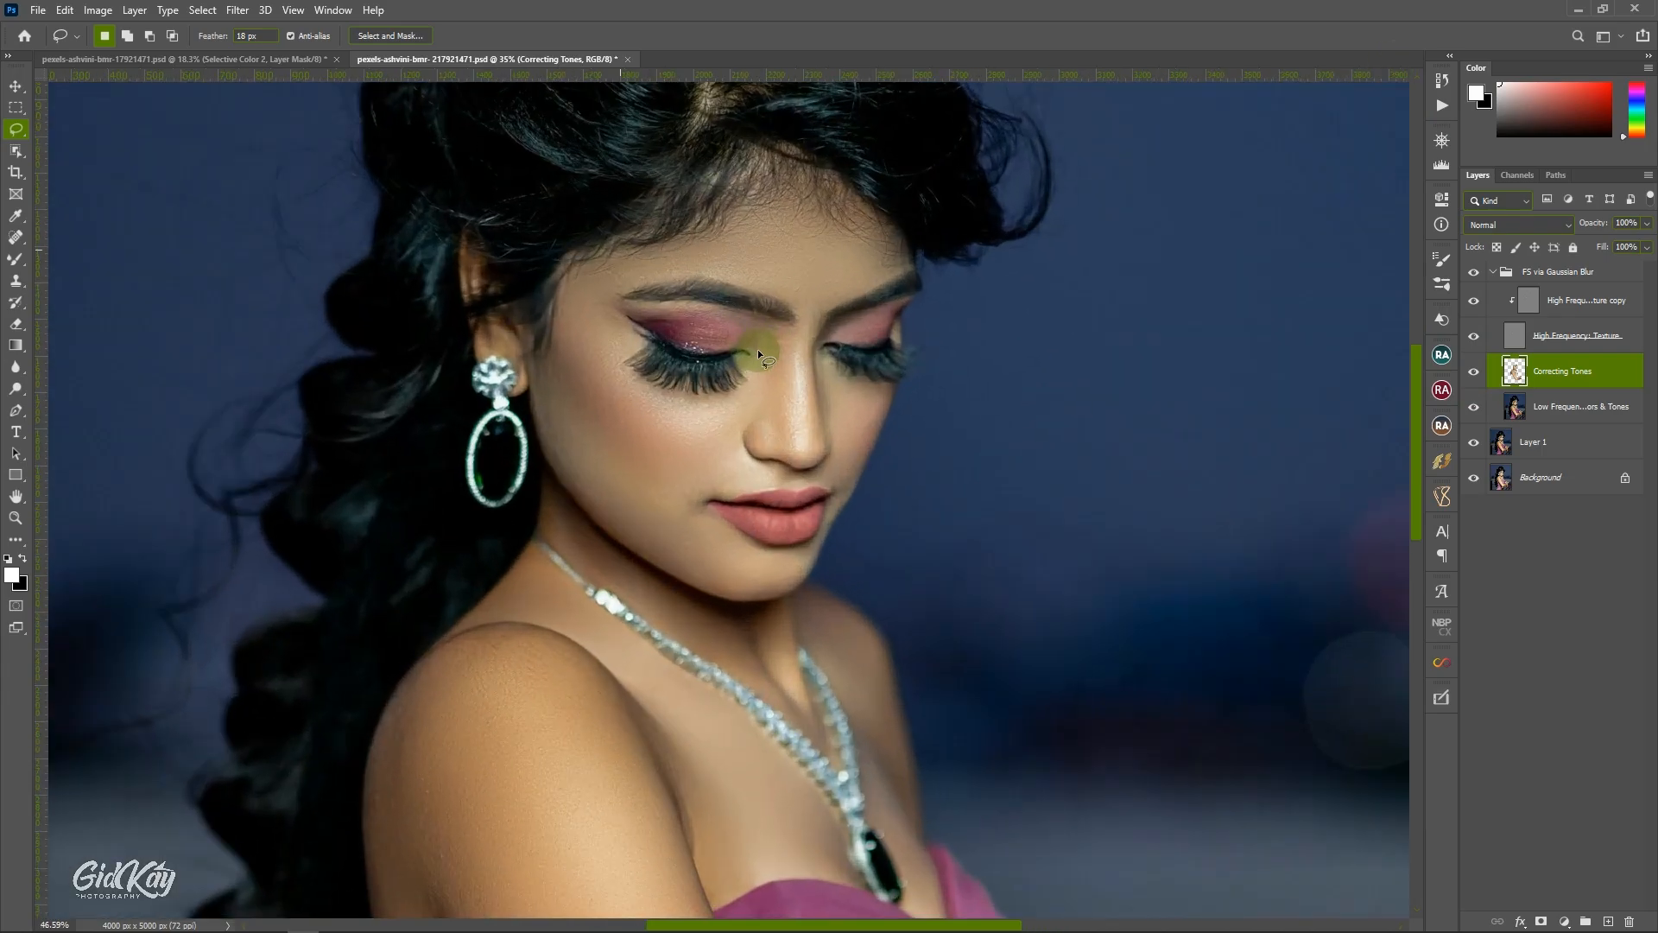
pyautogui.scroll(1, 758, 349)
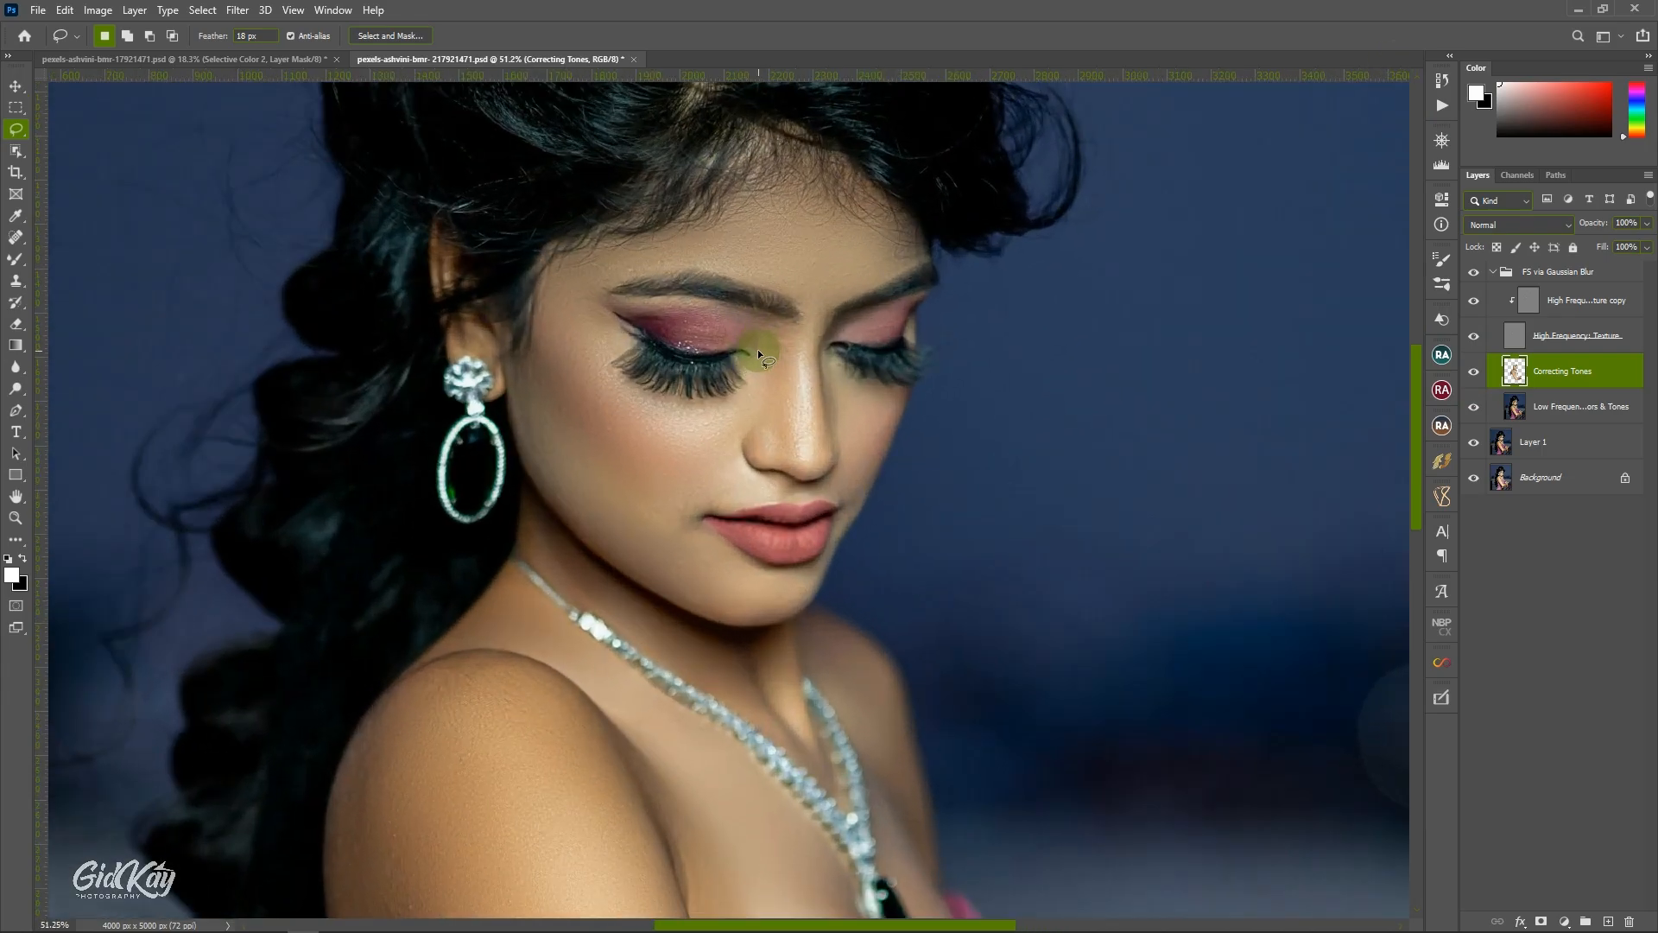
pyautogui.click(1474, 371)
pyautogui.click(1474, 372)
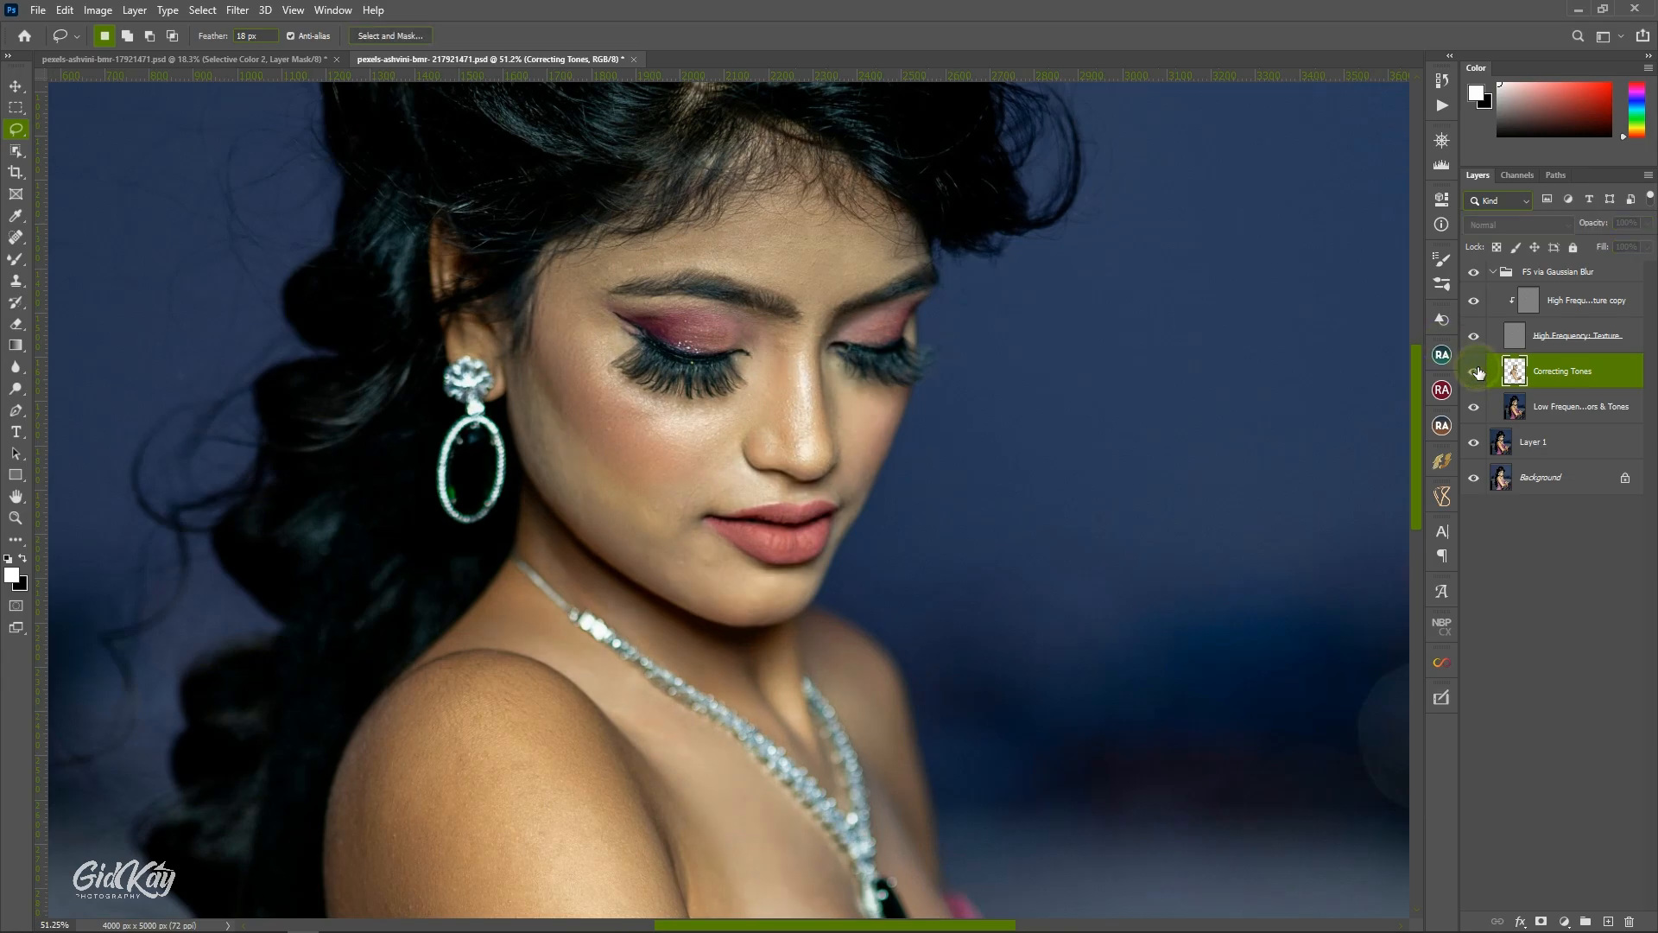
pyautogui.click(1474, 372)
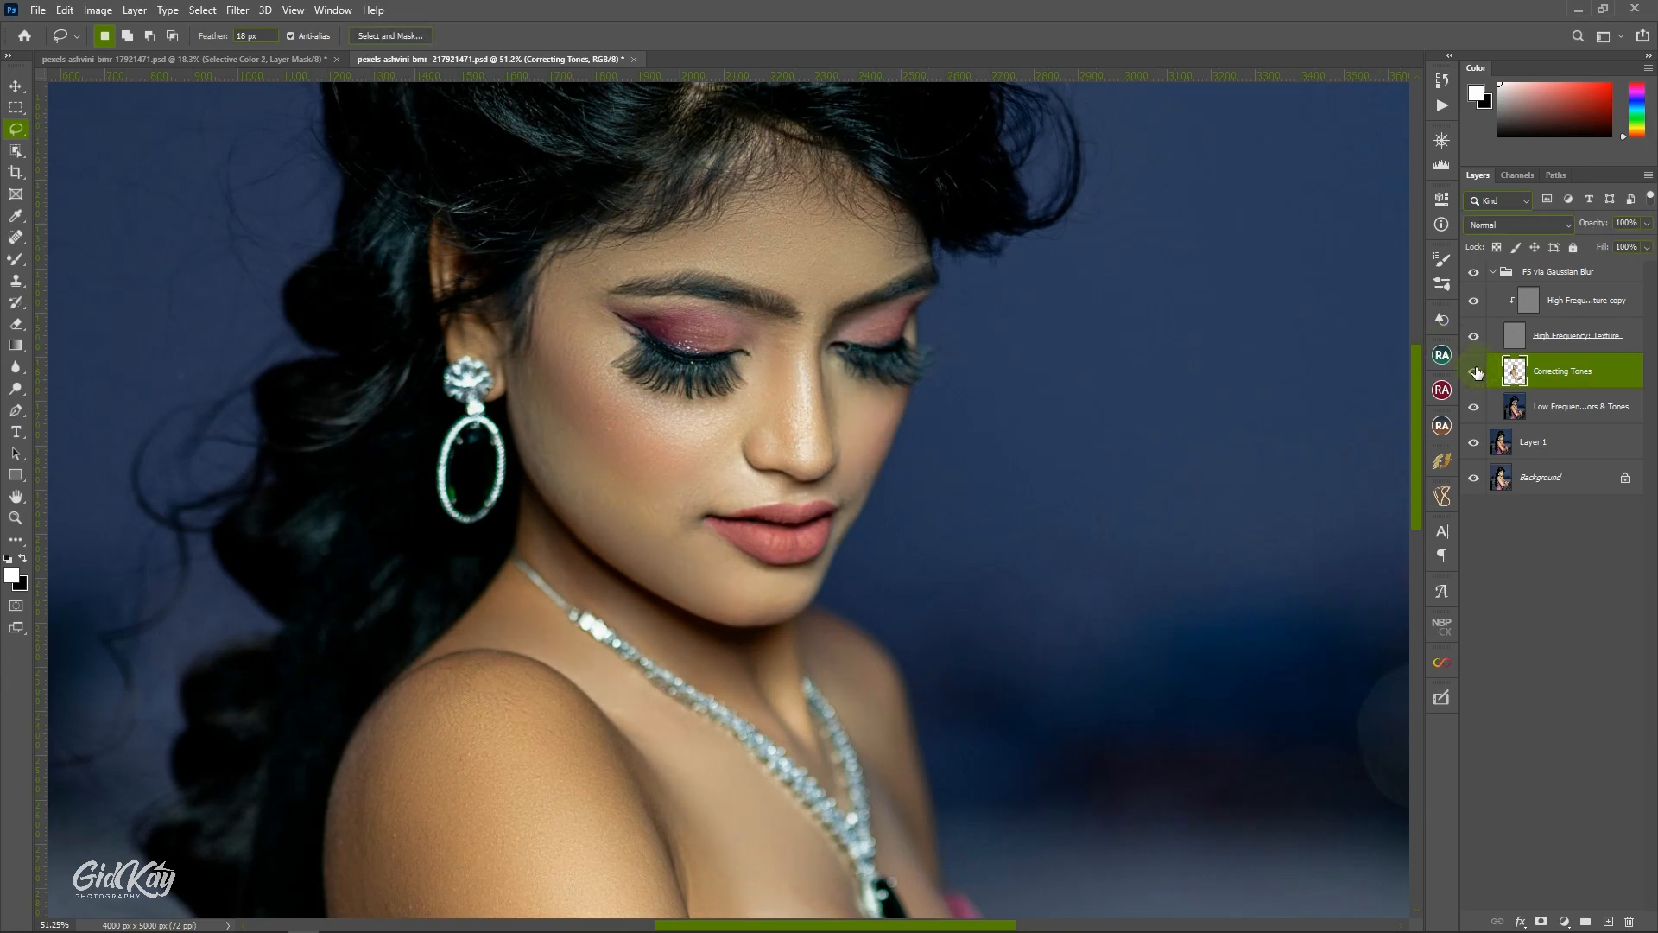
# Collapse the FS via Gaussian Blur group and bring up the Beauty Retouch tools, with the whole image in view.
pyautogui.click(1493, 272)
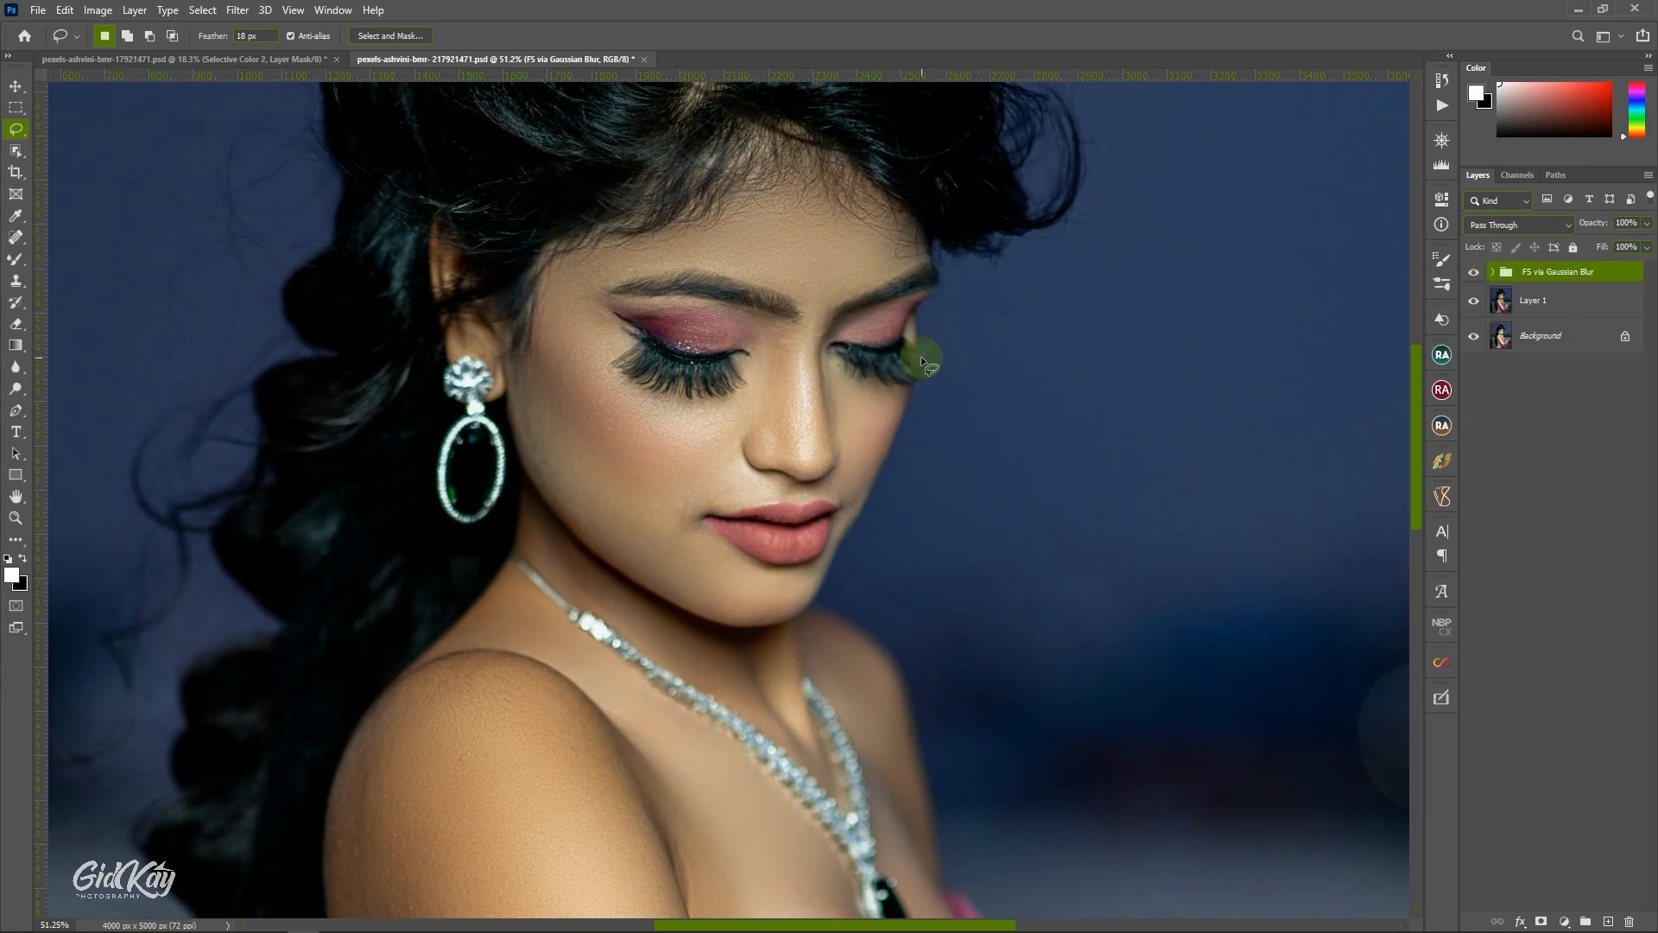
pyautogui.click(1441, 354)
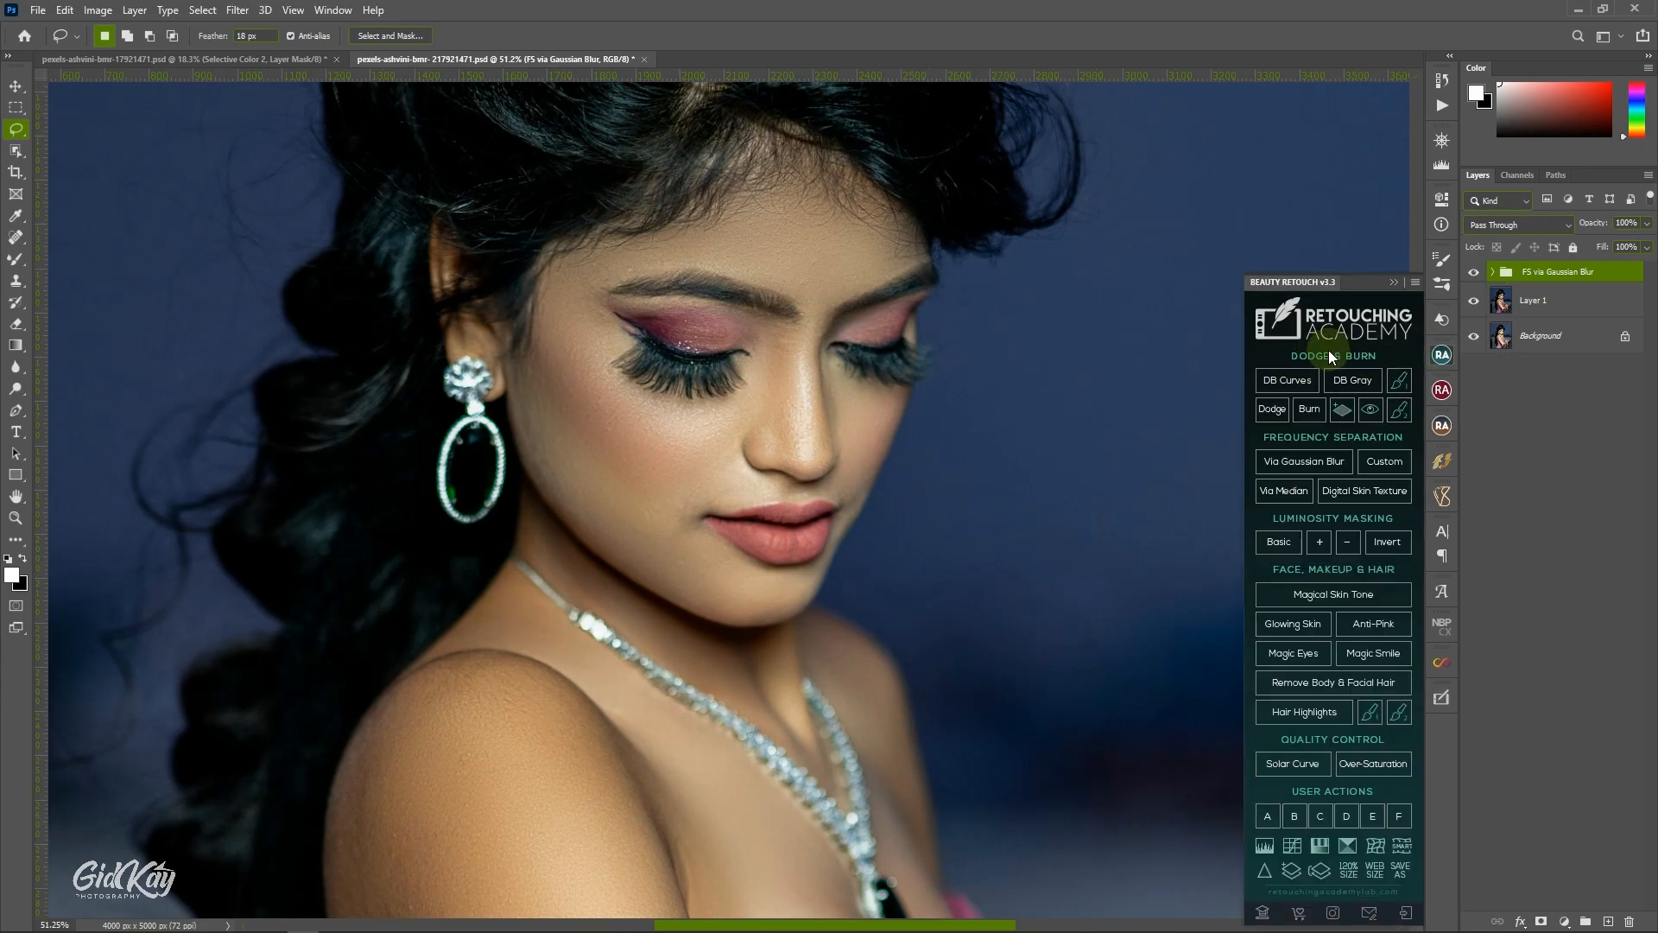
pyautogui.hotkey('ctrl', '0')
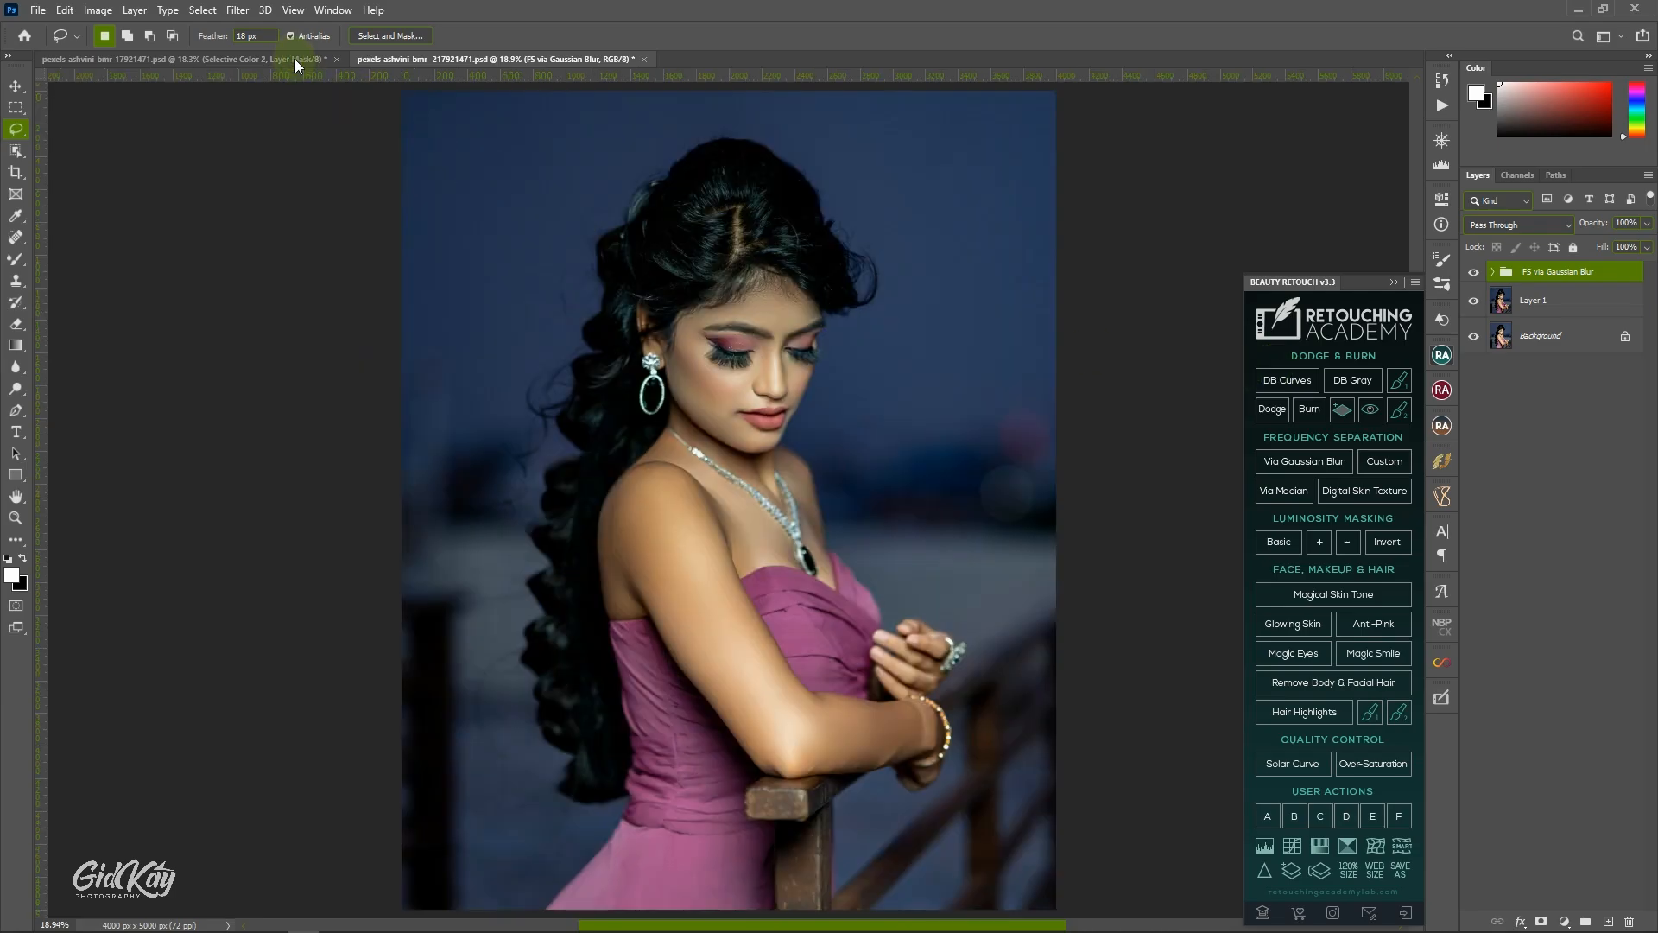
# Compare the finished version in the other open document with its original Background layer, and return to the working document.
pyautogui.click(293, 59)
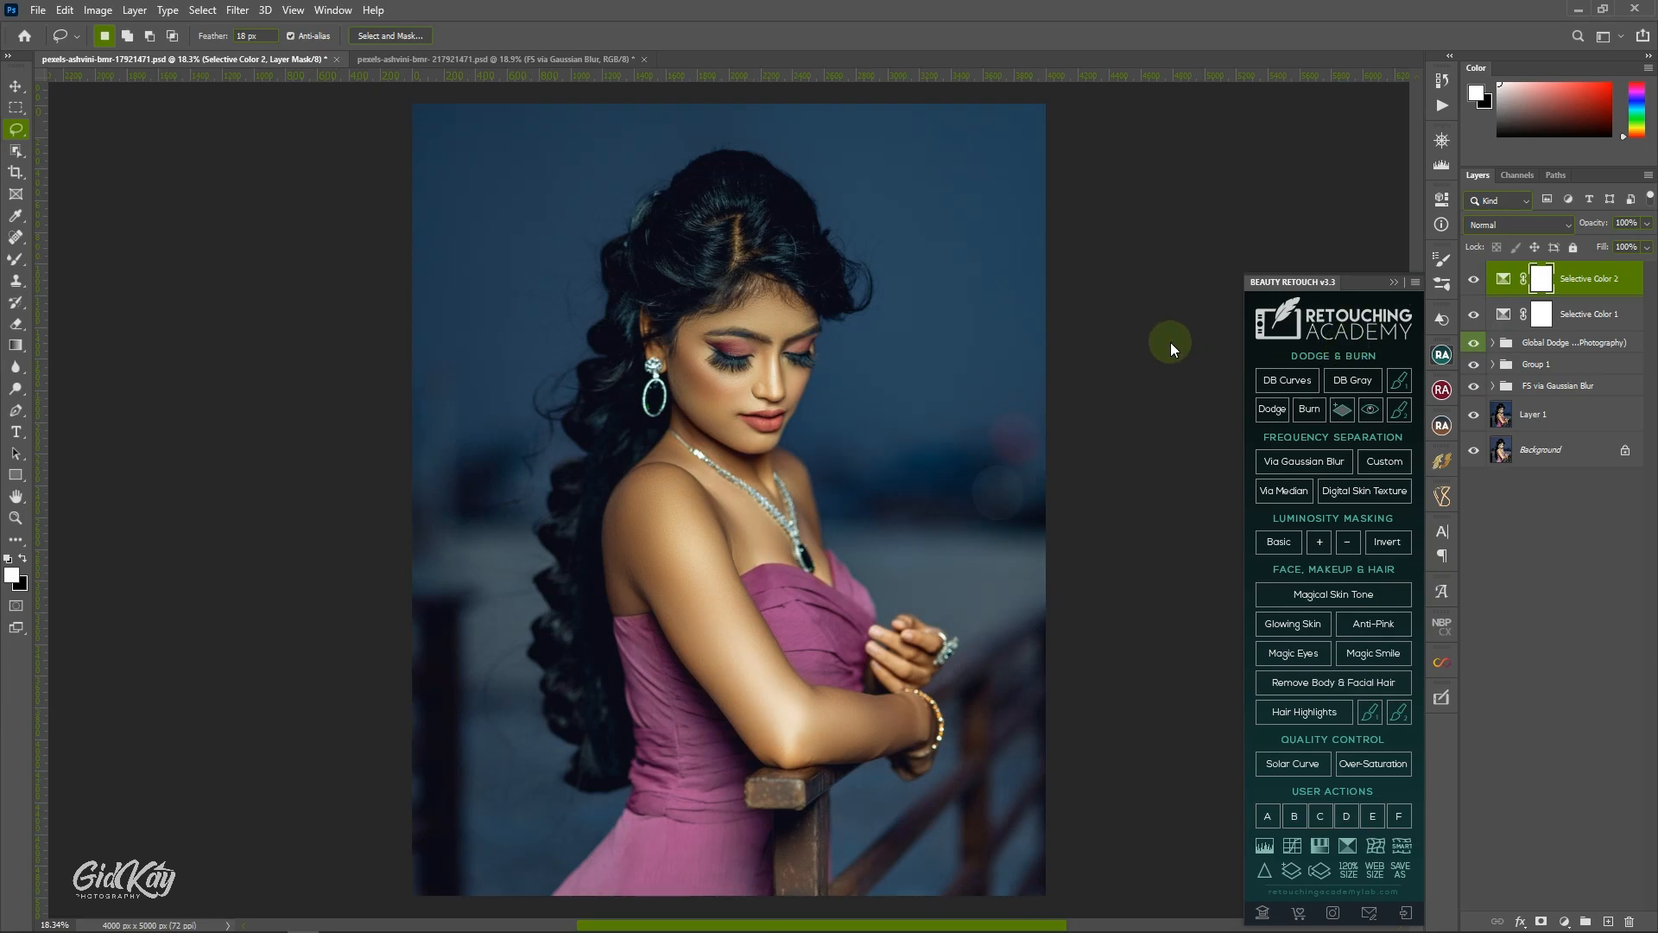
pyautogui.click(1447, 141)
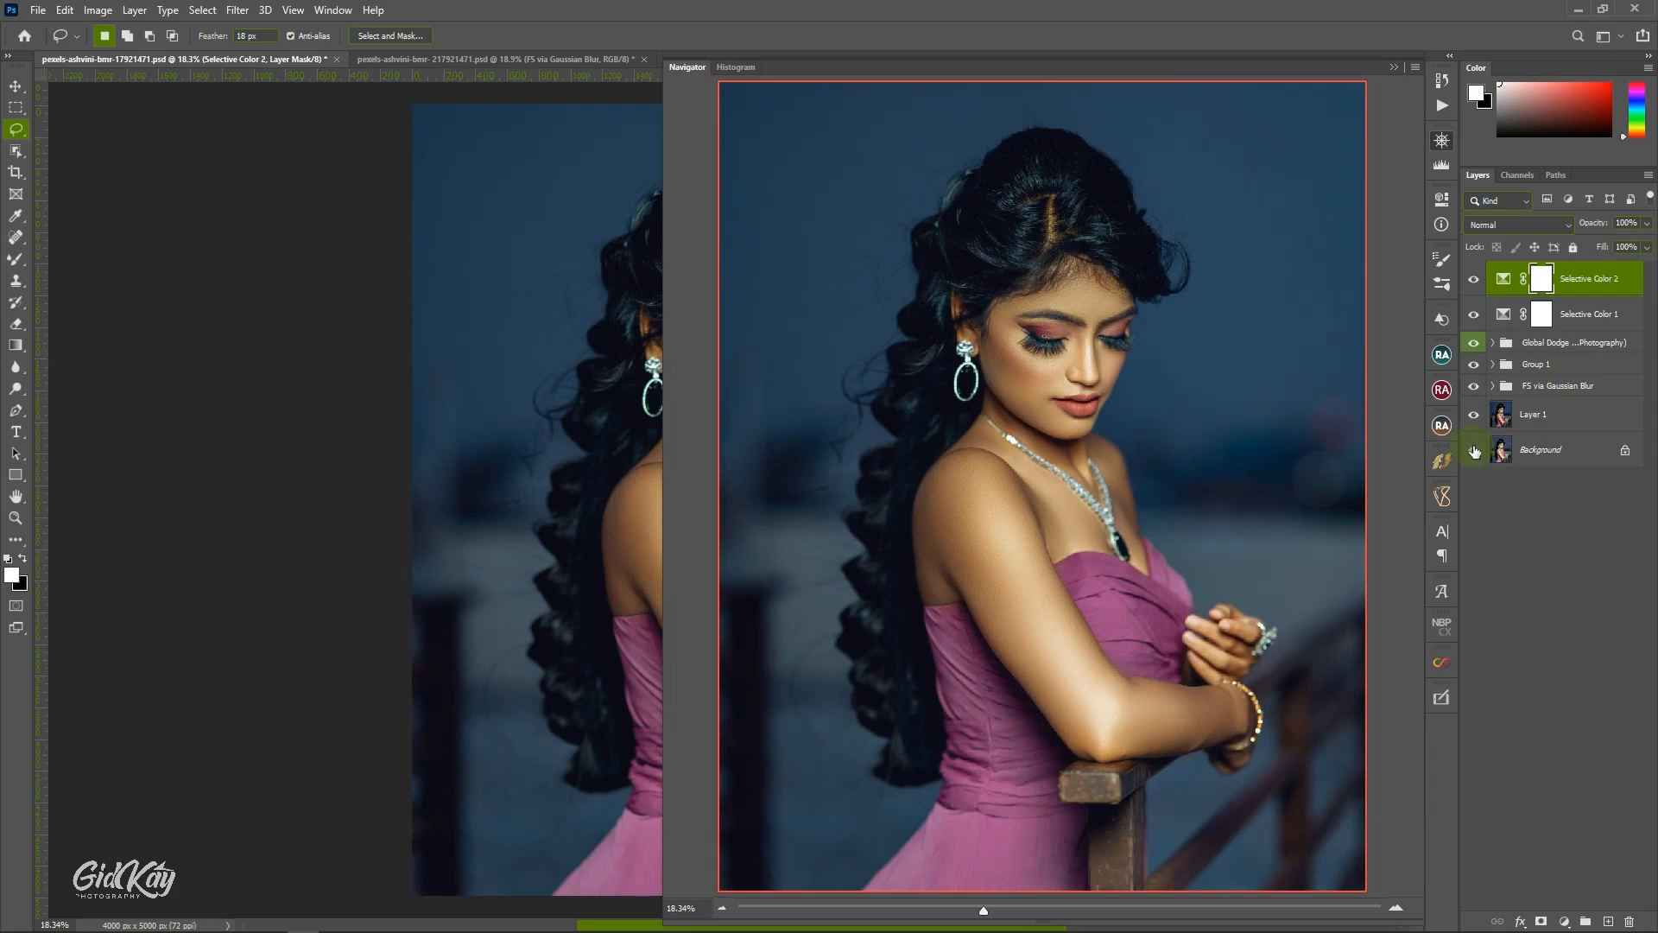
pyautogui.keyDown('alt'); pyautogui.click(1473, 450); pyautogui.keyUp('alt')
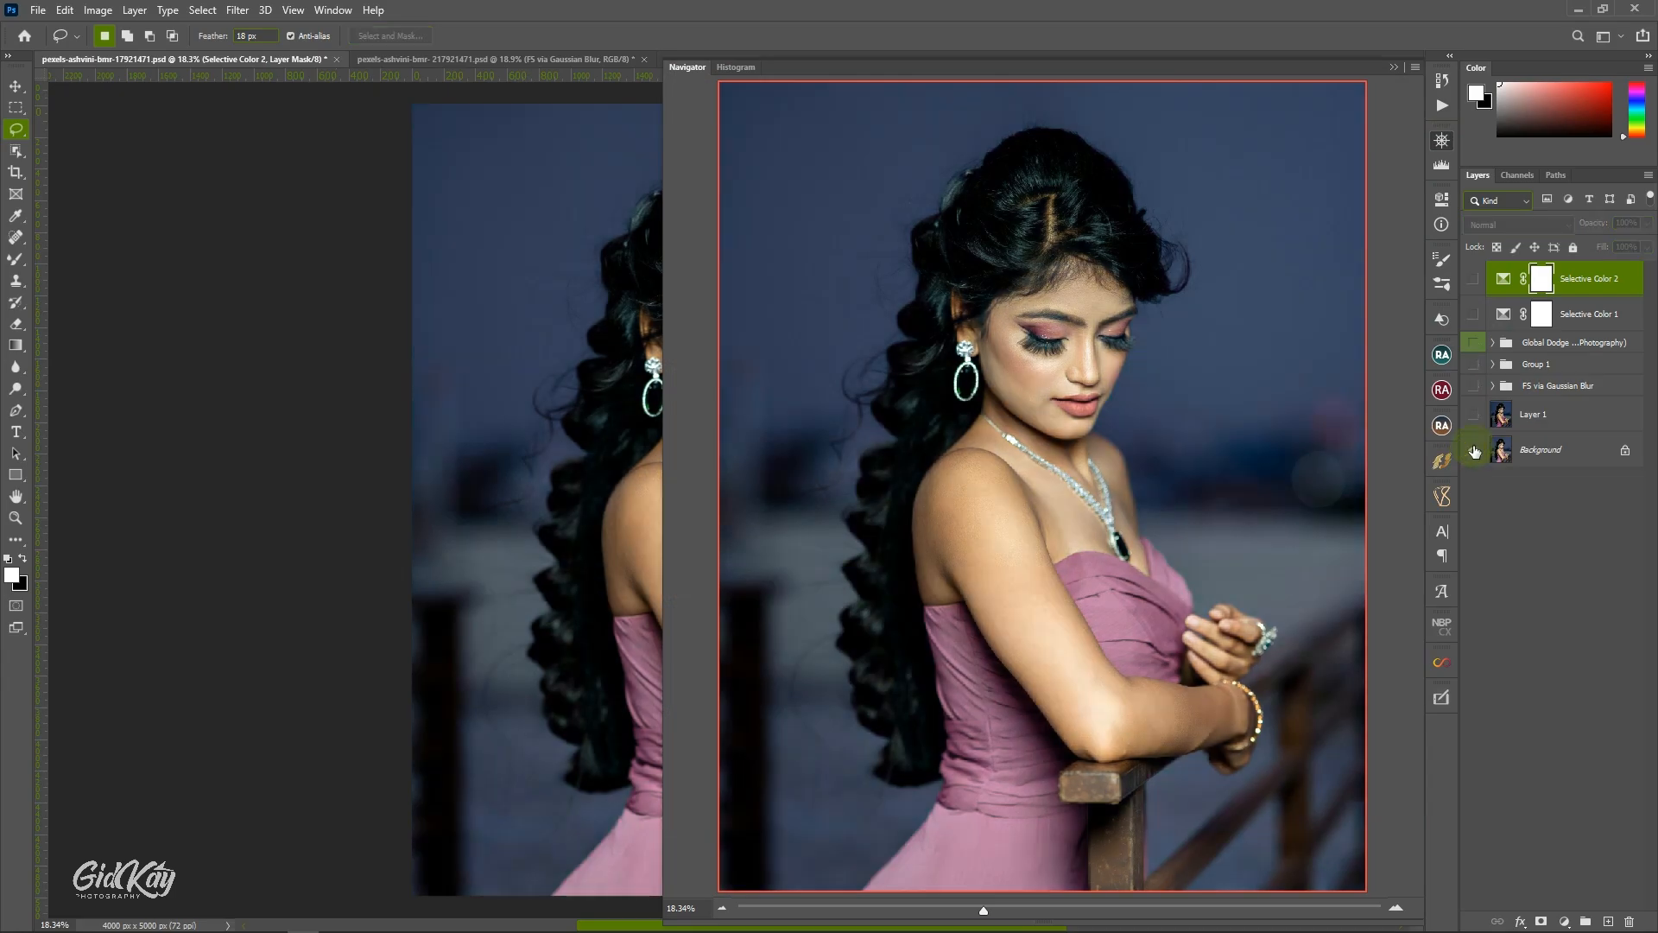
pyautogui.keyDown('alt'); pyautogui.click(1473, 450); pyautogui.keyUp('alt')
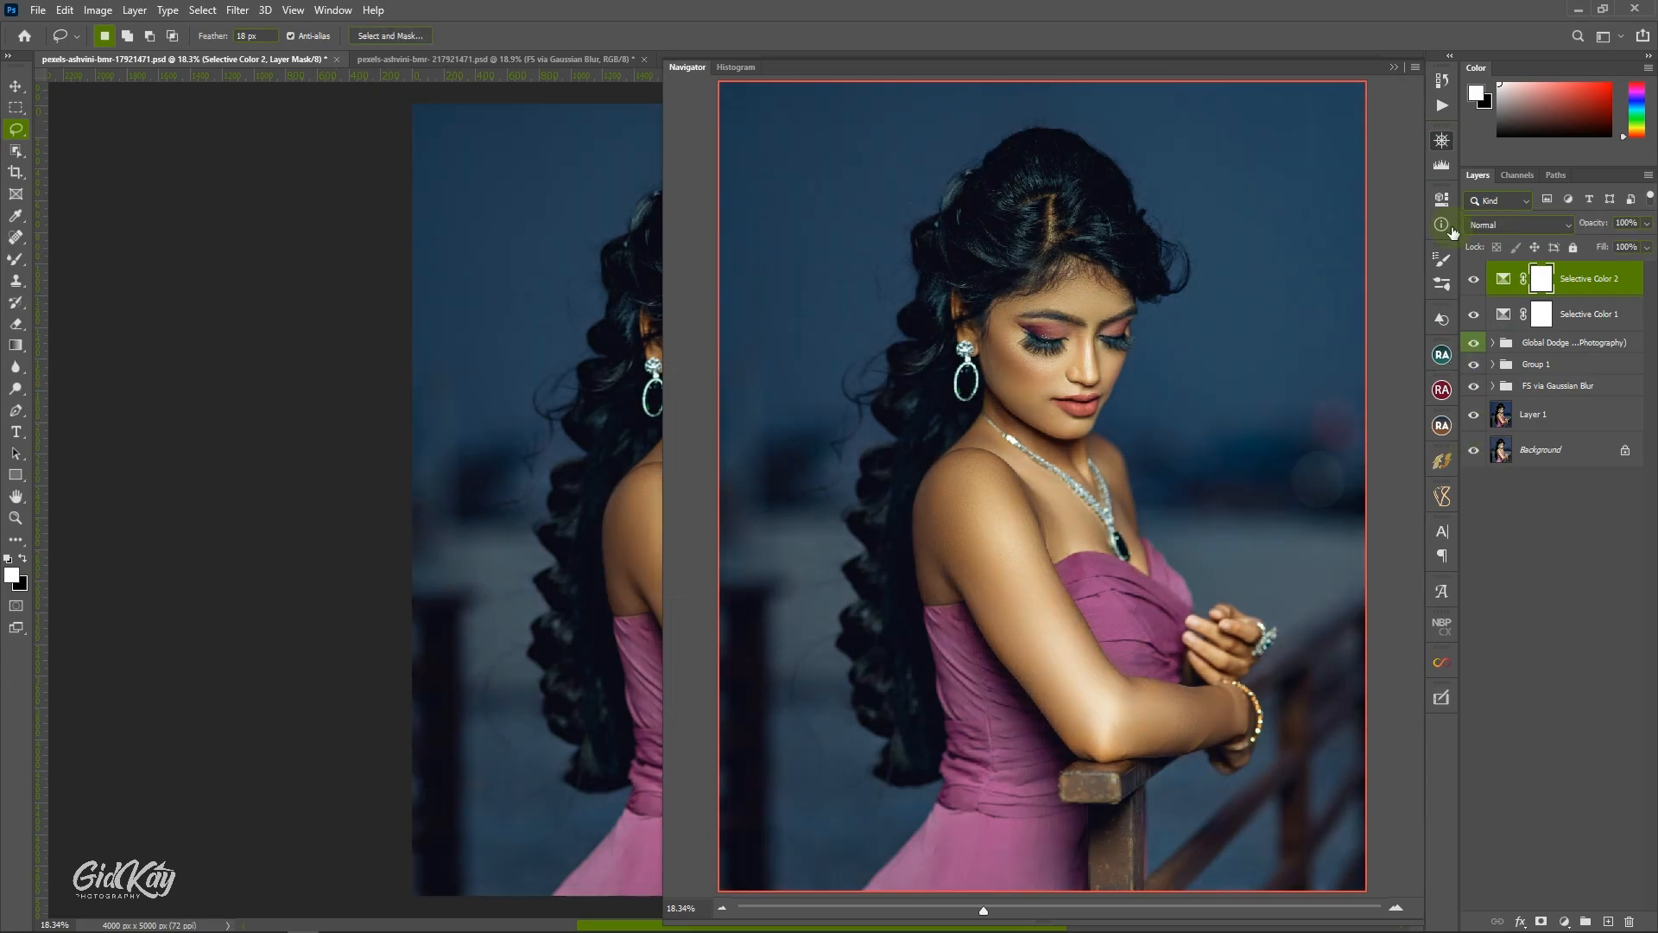
pyautogui.click(1392, 64)
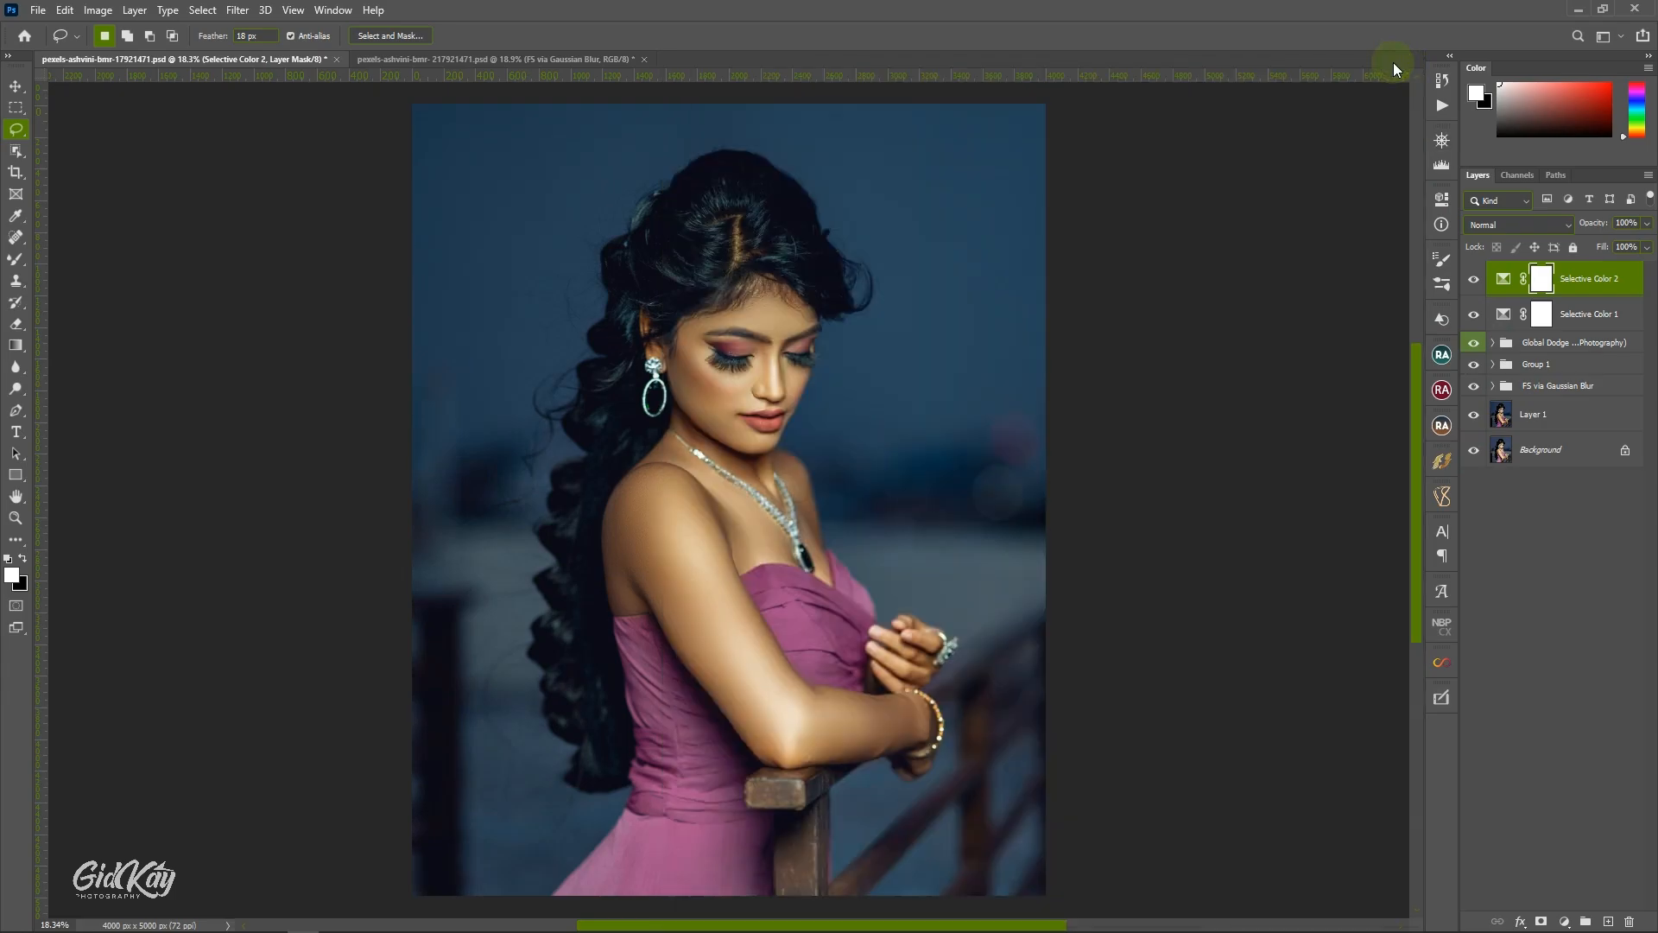
pyautogui.click(530, 61)
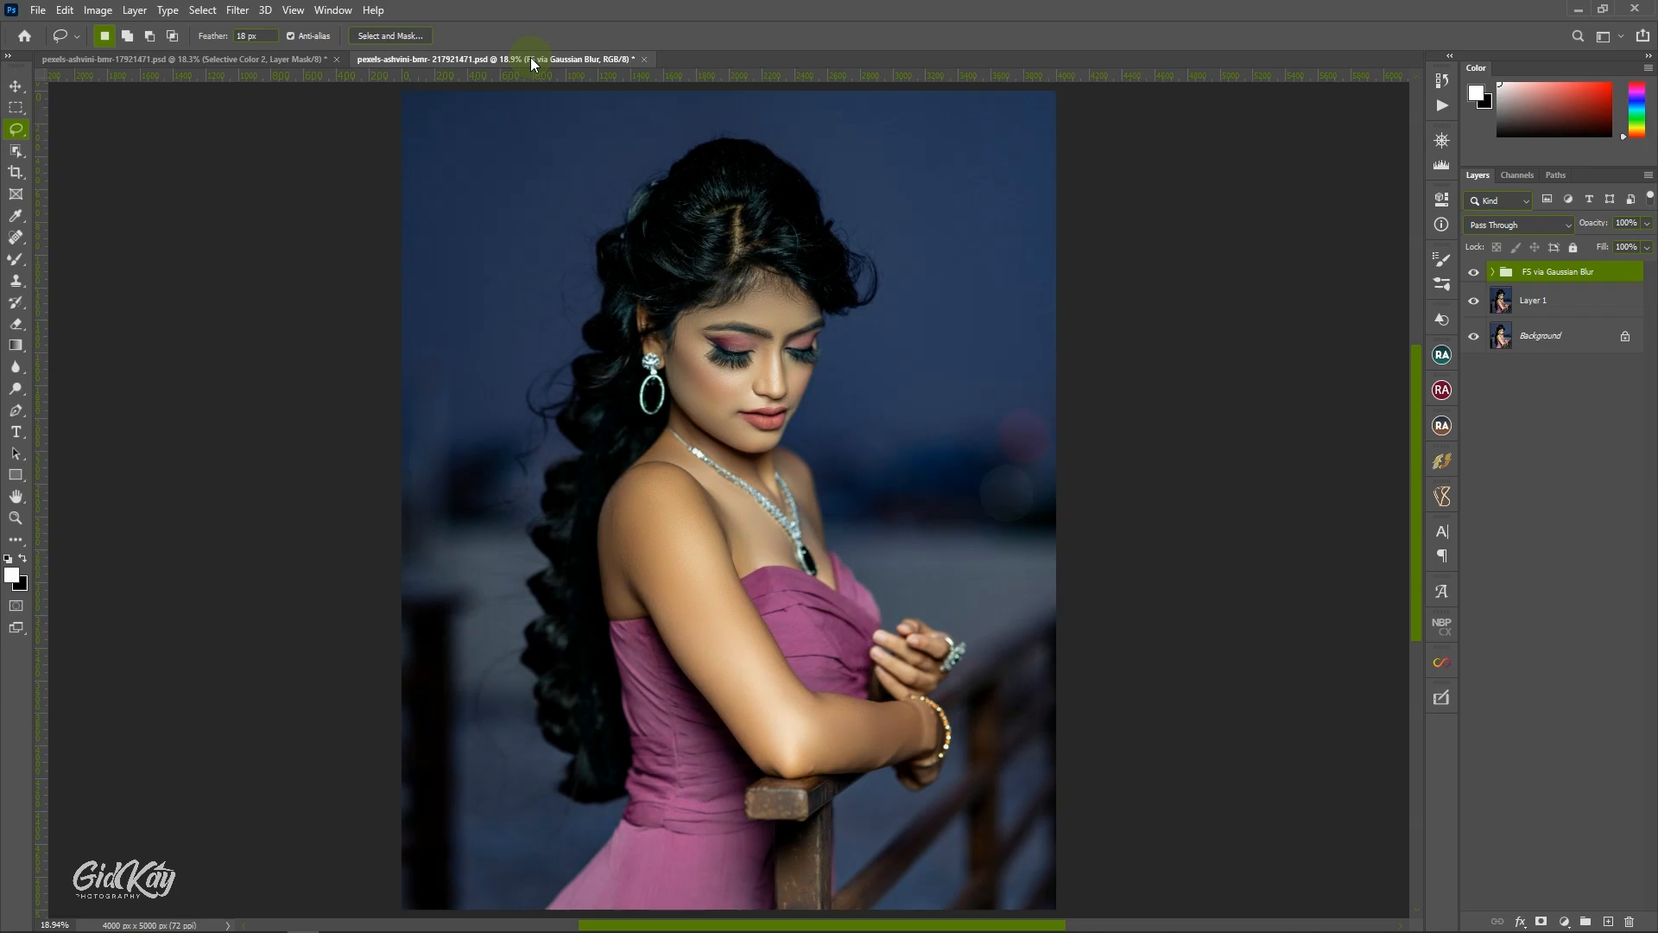